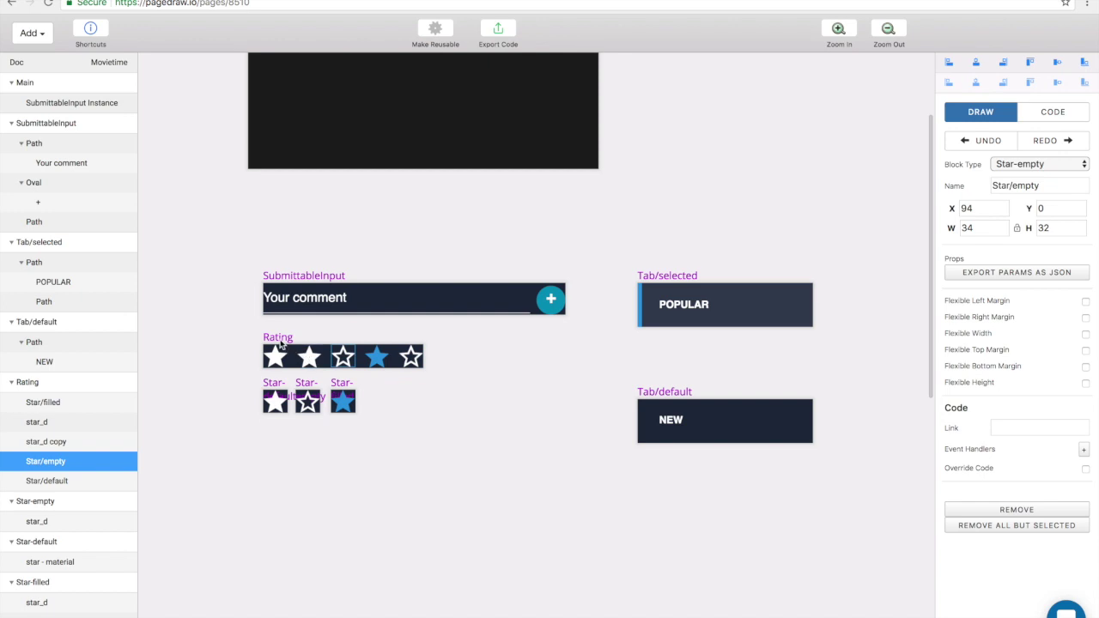
- Nudge the Rating artboard upward and move the three single-star artboards further below it to make room around them
{"action": "left_click", "coordinate": [283, 344]}
{"action": "mouse_move", "coordinate": [281, 343]}
{"action": "left_mouse_down"}
{"action": "mouse_move", "coordinate": [300, 336]}
{"action": "mouse_move", "coordinate": [281, 338]}
{"action": "left_mouse_up"}
{"action": "left_click", "coordinate": [413, 411]}
{"action": "left_click_drag", "start_coordinate": [253, 375], "coordinate": [364, 465]}
{"action": "key", "text": "Escape"}
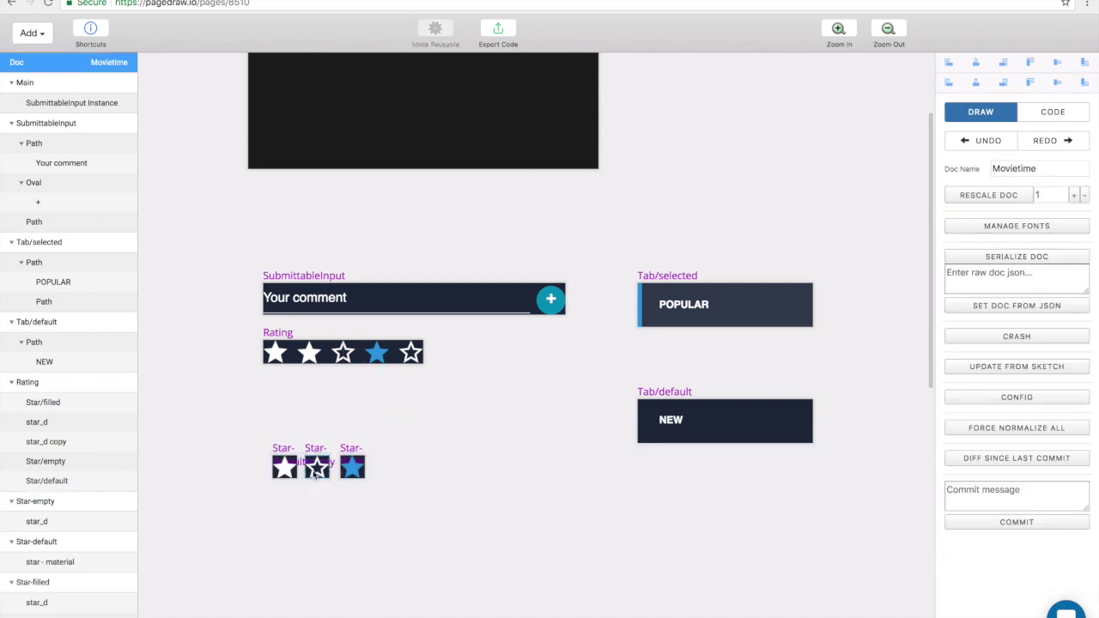
{"action": "scroll", "coordinate": [335, 461], "scroll_direction": "up", "scroll_amount": 5}
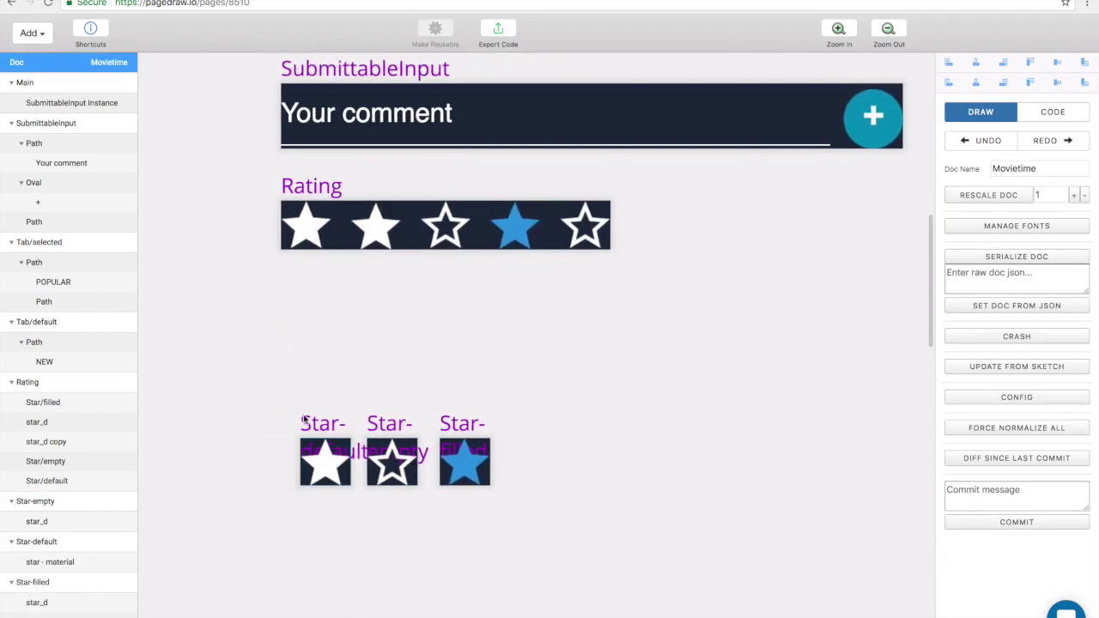
- Draw a multistate group about 211 by 152 around the three single-star artboards and name it Star
{"action": "left_click_drag", "start_coordinate": [272, 381], "coordinate": [569, 565]}
{"action": "left_click_drag", "start_coordinate": [567, 381], "coordinate": [584, 340]}
{"action": "triple_click", "coordinate": [1026, 185]}
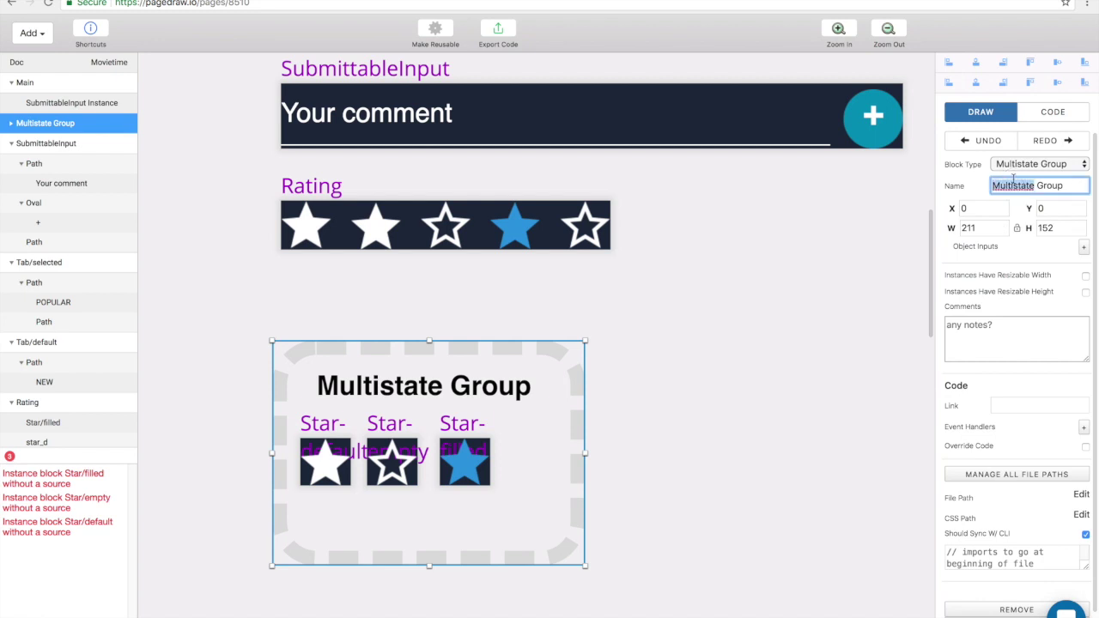
{"action": "type", "text": "Star"}
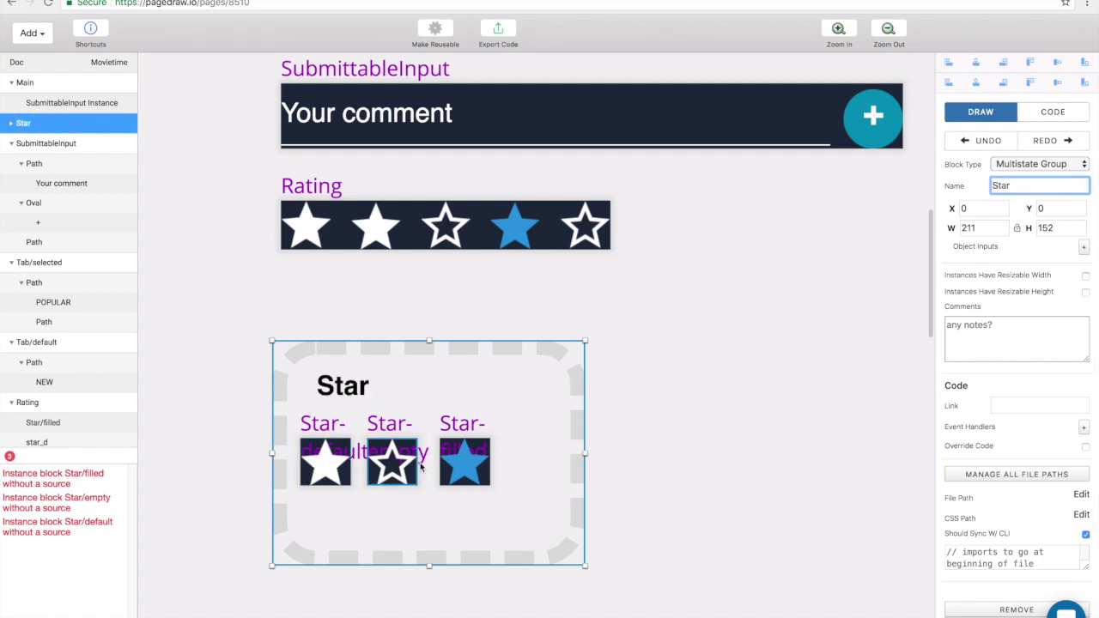
- Rename the solid white star's artboard in the Star group to filled
{"action": "left_click", "coordinate": [319, 449]}
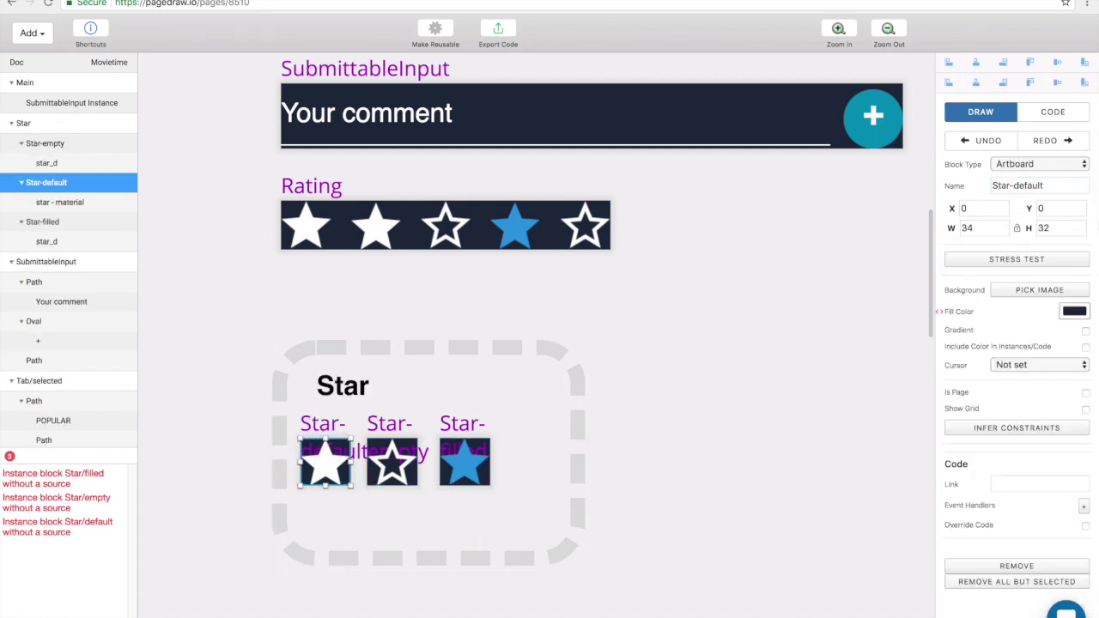
{"action": "triple_click", "coordinate": [1034, 187]}
{"action": "type", "text": "default"}
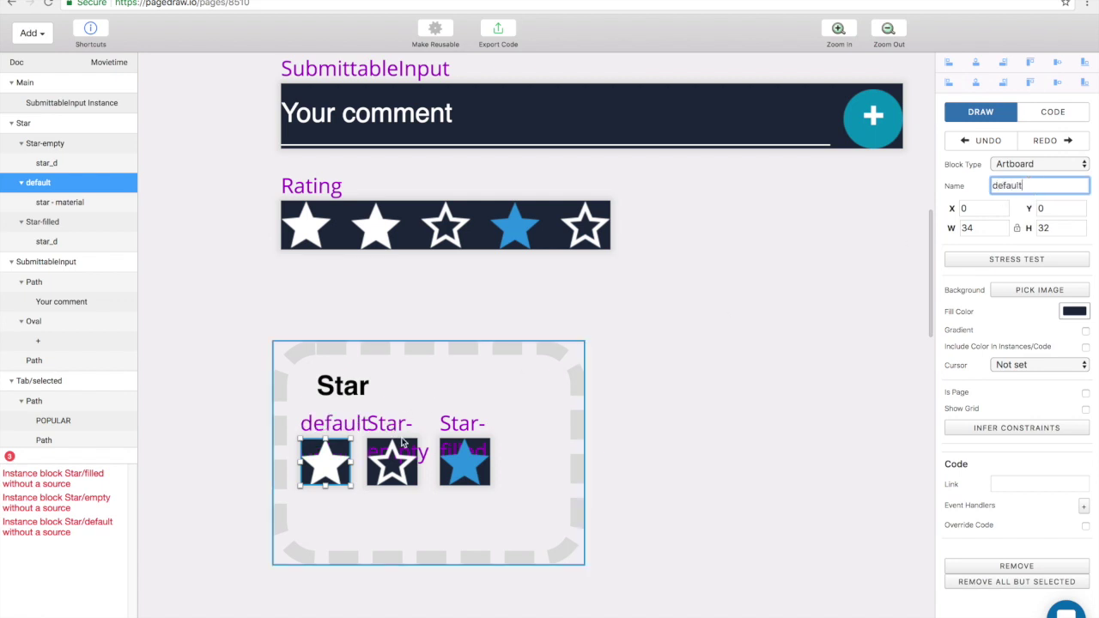
{"action": "key", "text": "Return"}
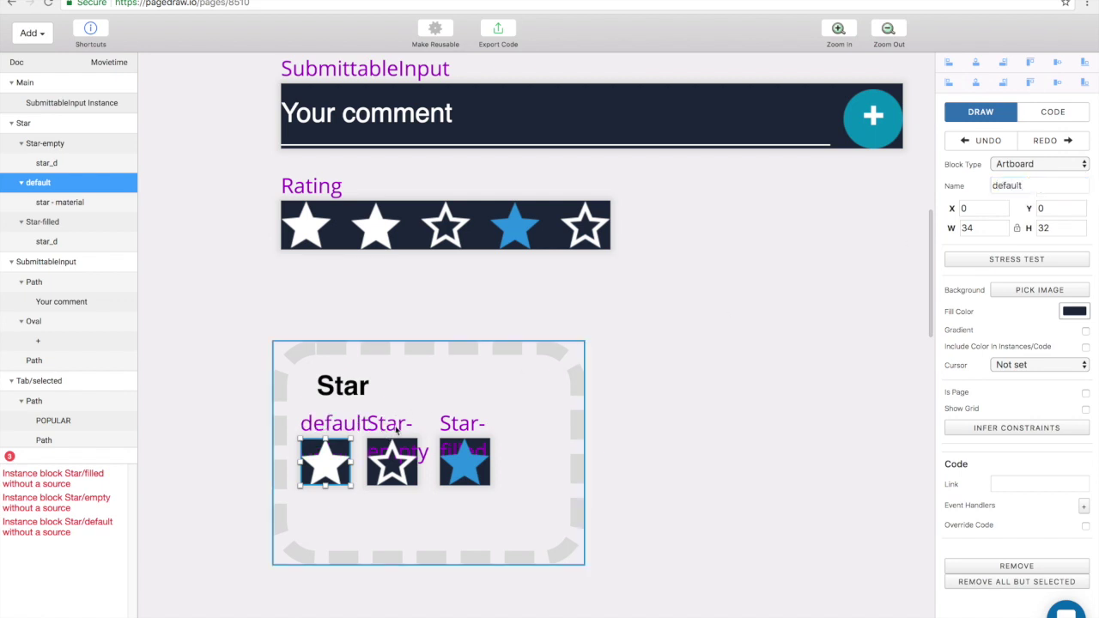
{"action": "double_click", "coordinate": [1052, 184]}
{"action": "type", "text": "filled"}
{"action": "key", "text": "Return"}
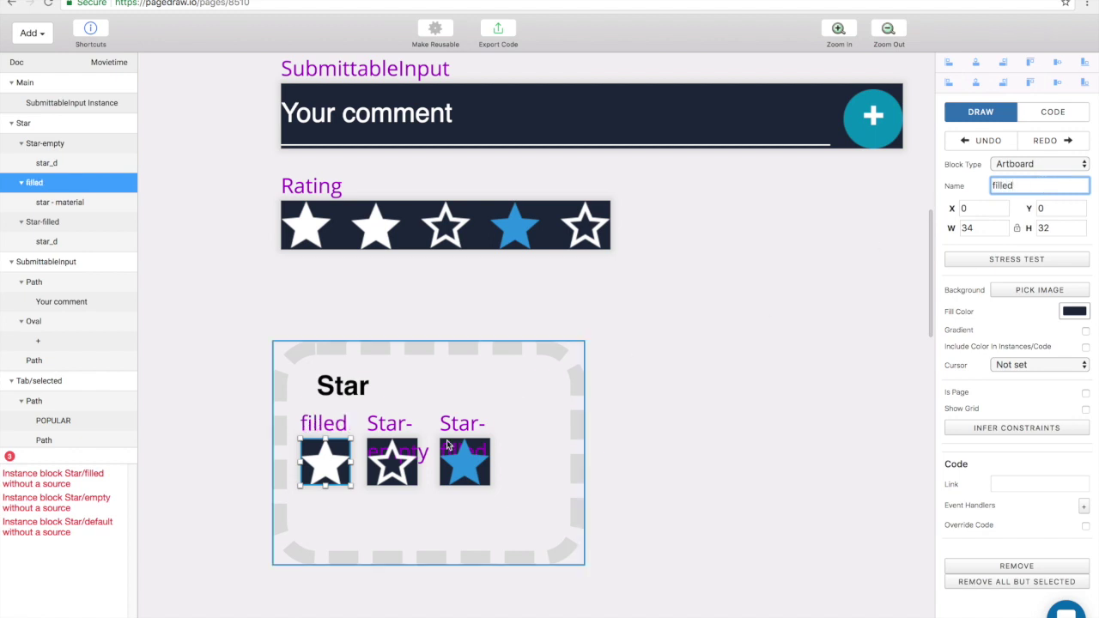
- Rename the outlined star's artboard in the Star group to empty
{"action": "left_click", "coordinate": [388, 445]}
{"action": "left_click", "coordinate": [381, 433]}
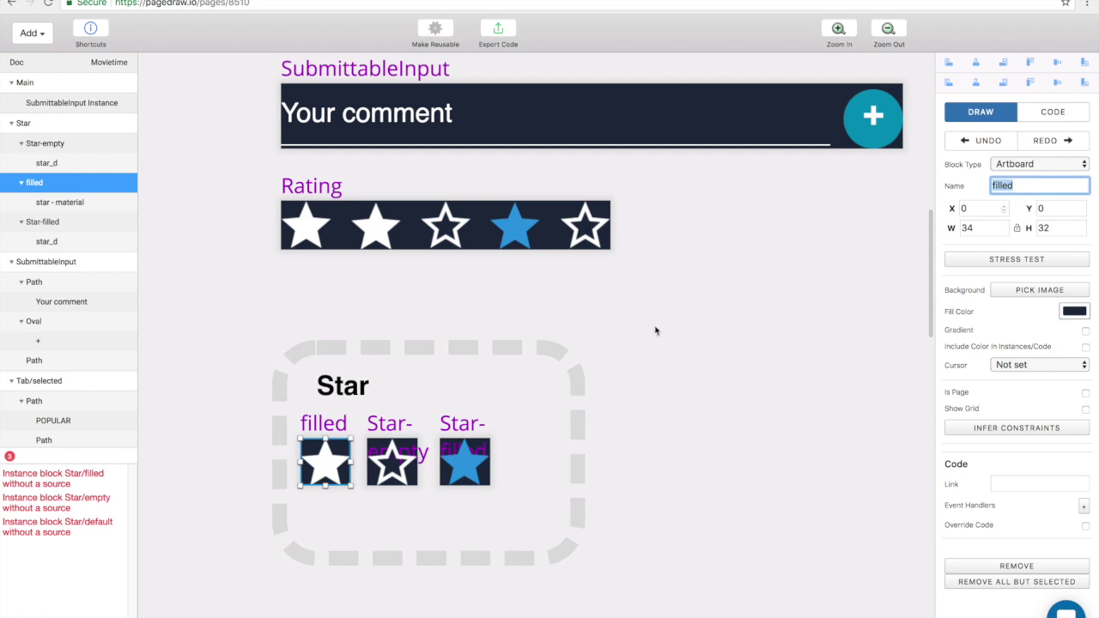
{"action": "left_click", "coordinate": [376, 455]}
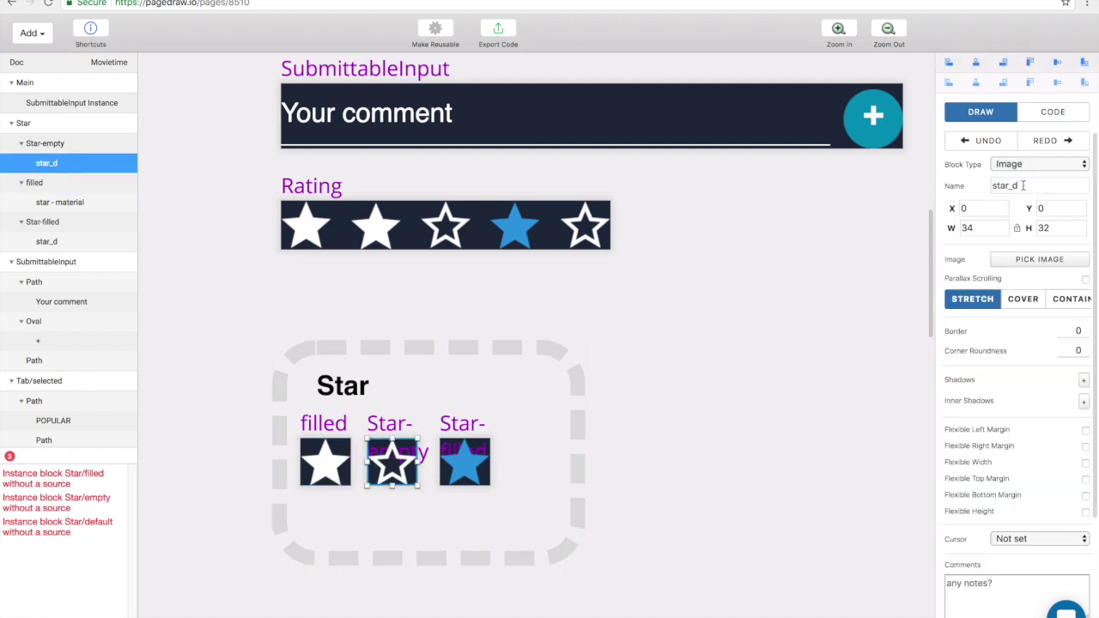
{"action": "left_click", "coordinate": [46, 146]}
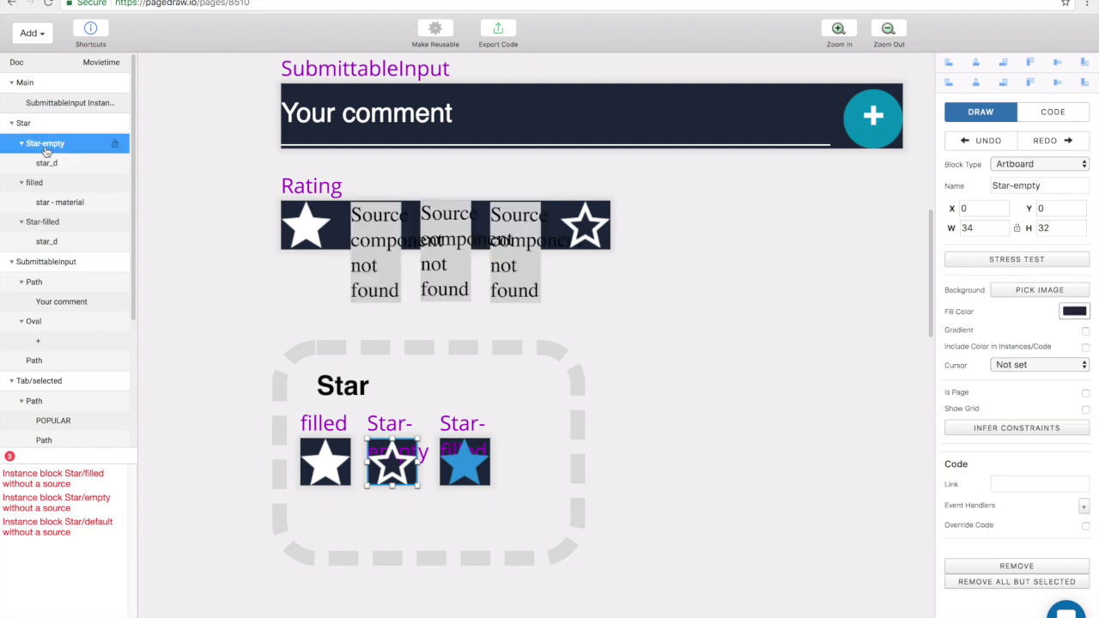
{"action": "left_click_drag", "start_coordinate": [1024, 185], "coordinate": [1082, 192]}
{"action": "key", "text": "Home"}
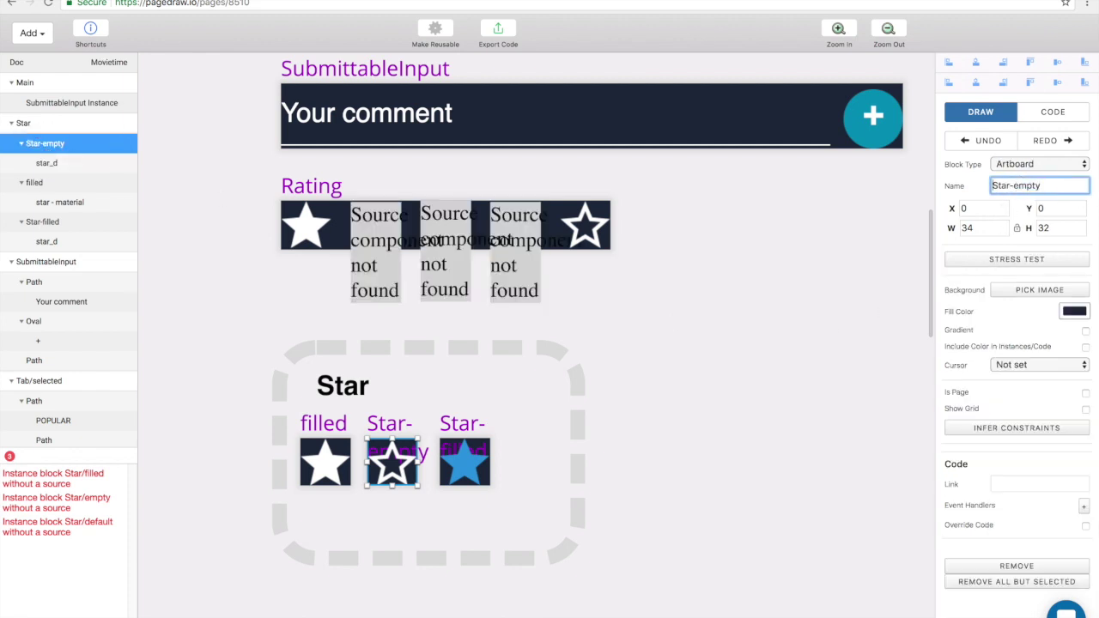
{"action": "key", "text": "BackSpace"}
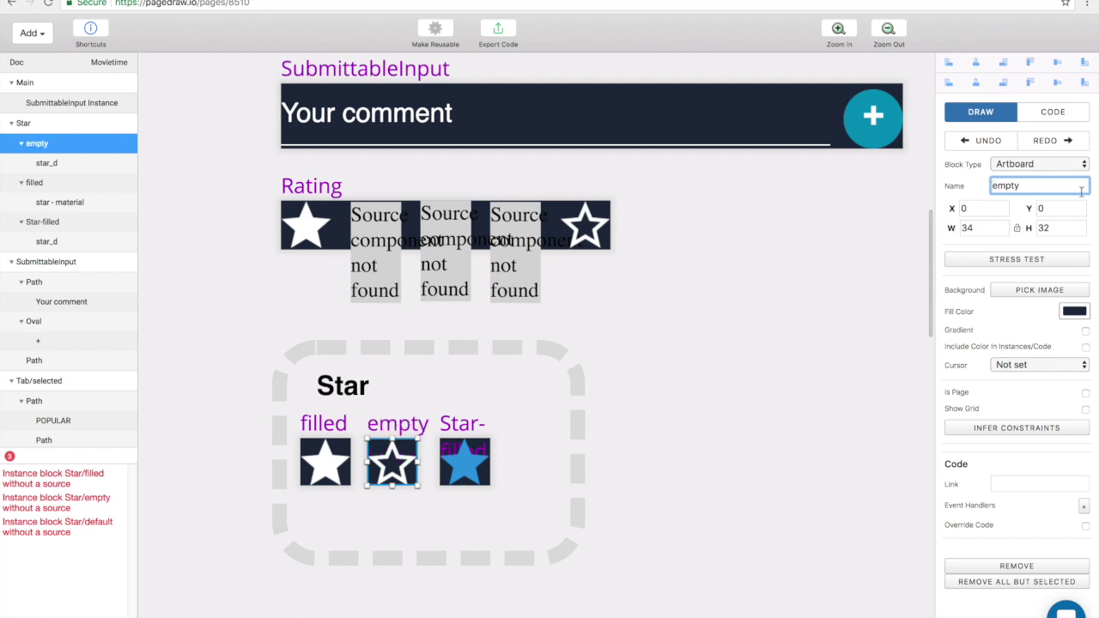
- Shift the Star group slightly down and to the left, and enlarge it to about 220 by 154
{"action": "left_click", "coordinate": [385, 228]}
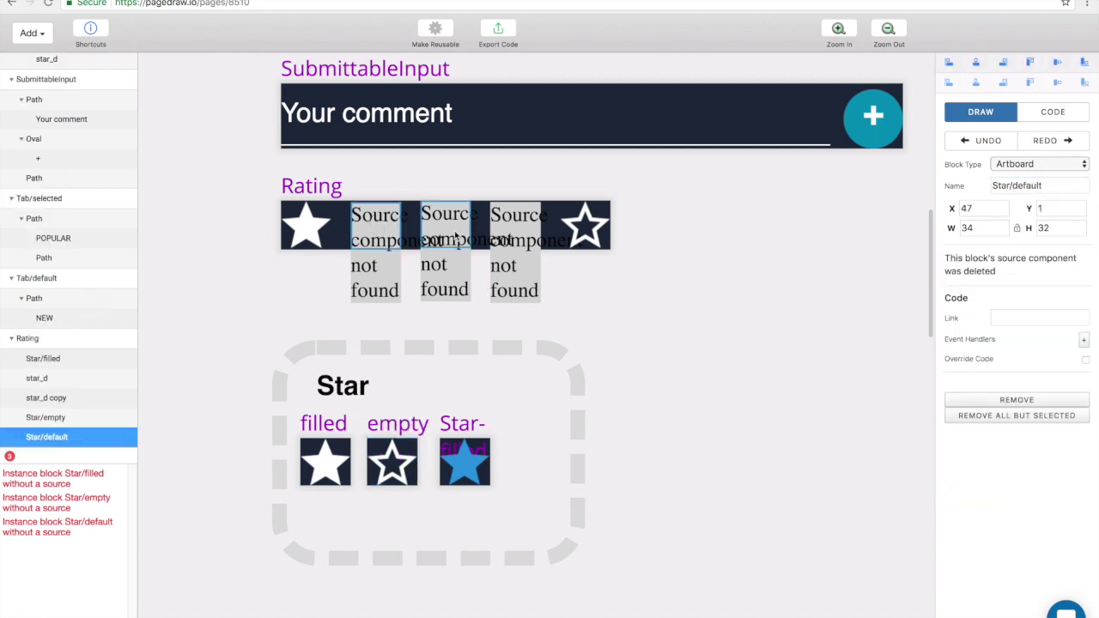
{"action": "left_click_drag", "start_coordinate": [438, 367], "coordinate": [414, 378]}
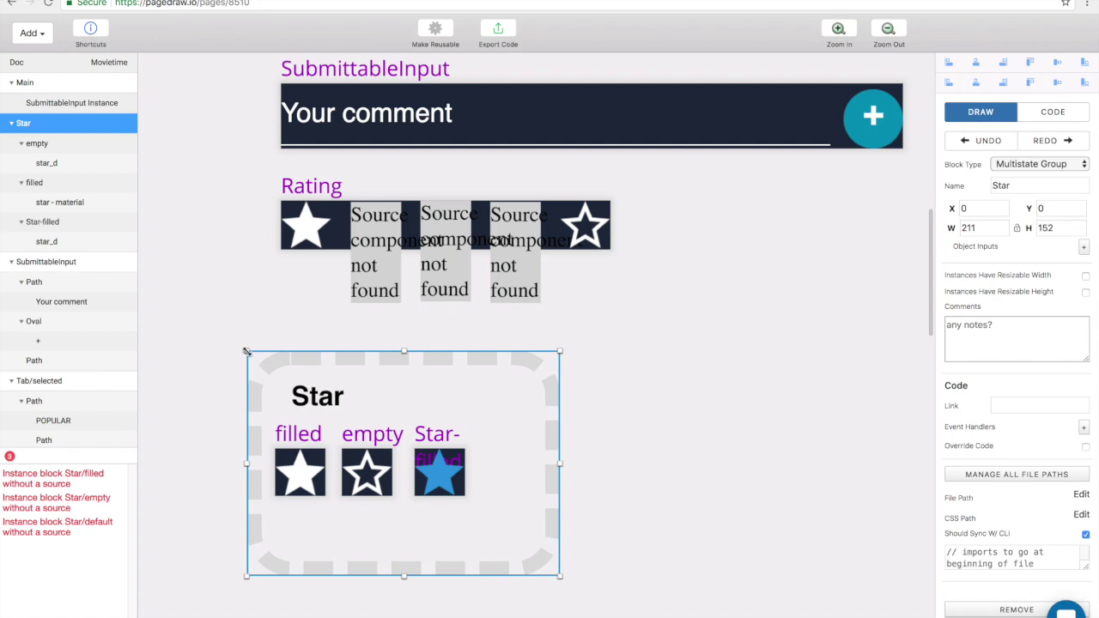
{"action": "left_click_drag", "start_coordinate": [247, 353], "coordinate": [233, 349]}
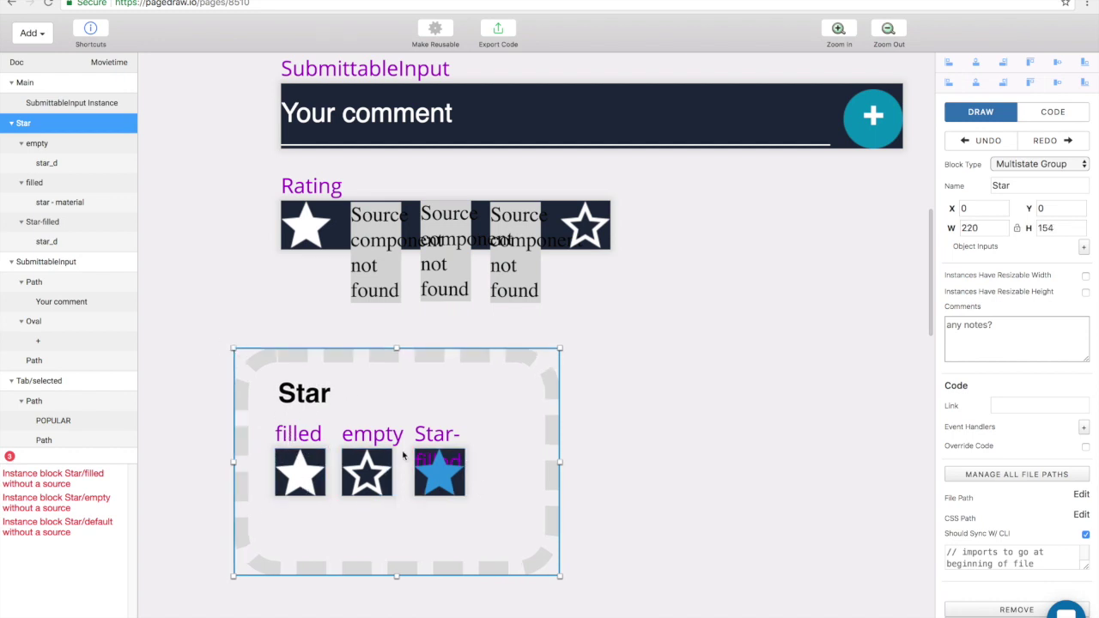
{"action": "left_click", "coordinate": [323, 463]}
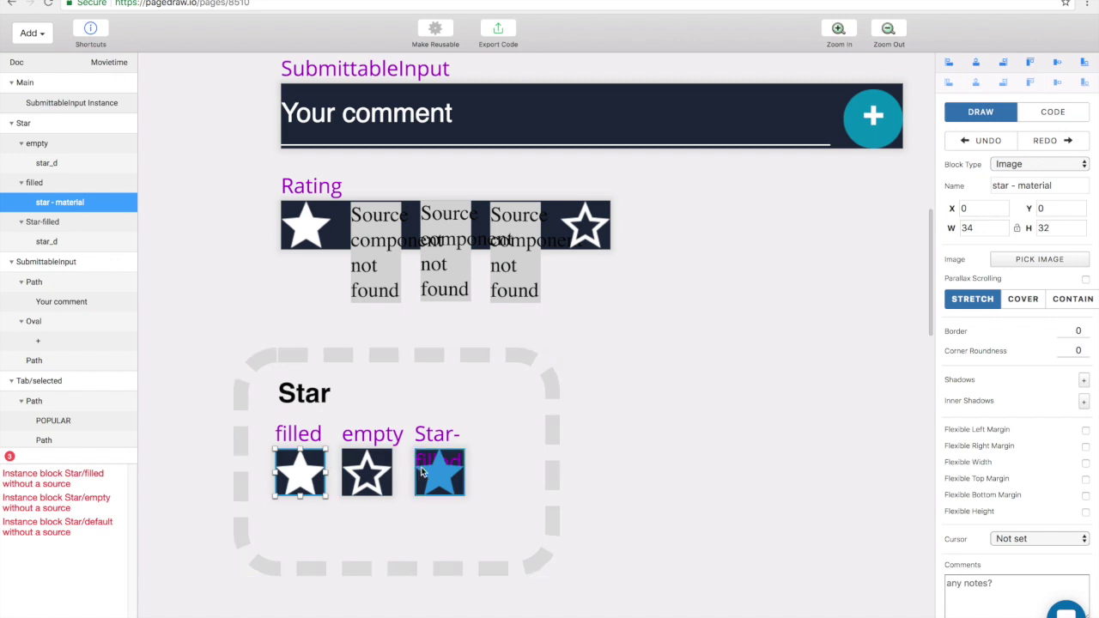
{"action": "left_click", "coordinate": [421, 472]}
{"action": "left_click", "coordinate": [306, 402]}
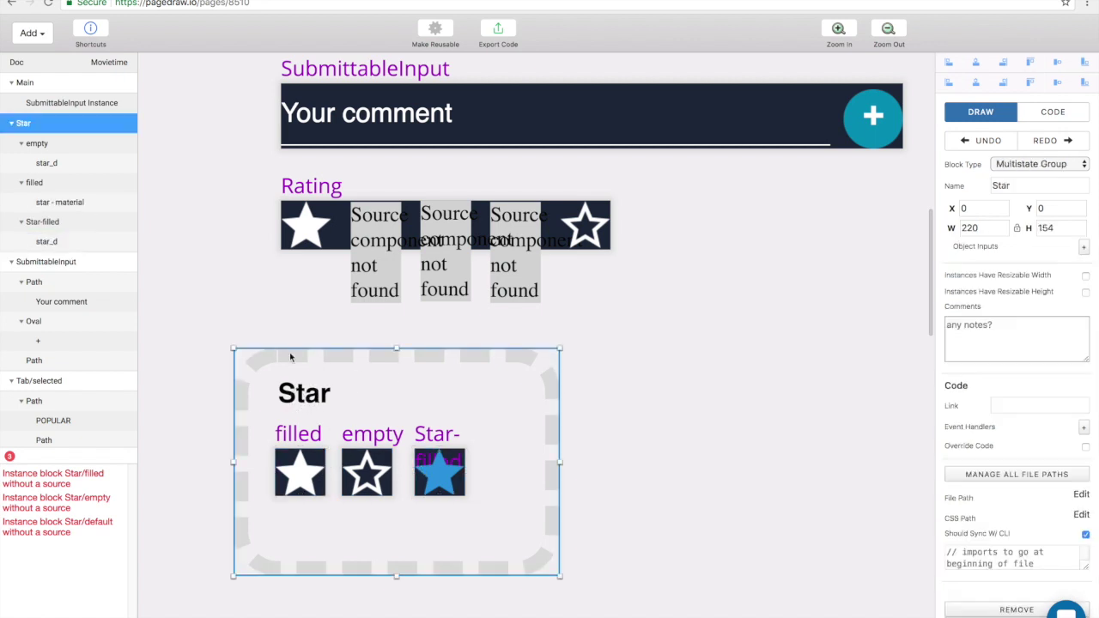
- Change the block type of the second star in the Rating component to Star
{"action": "left_click", "coordinate": [376, 225]}
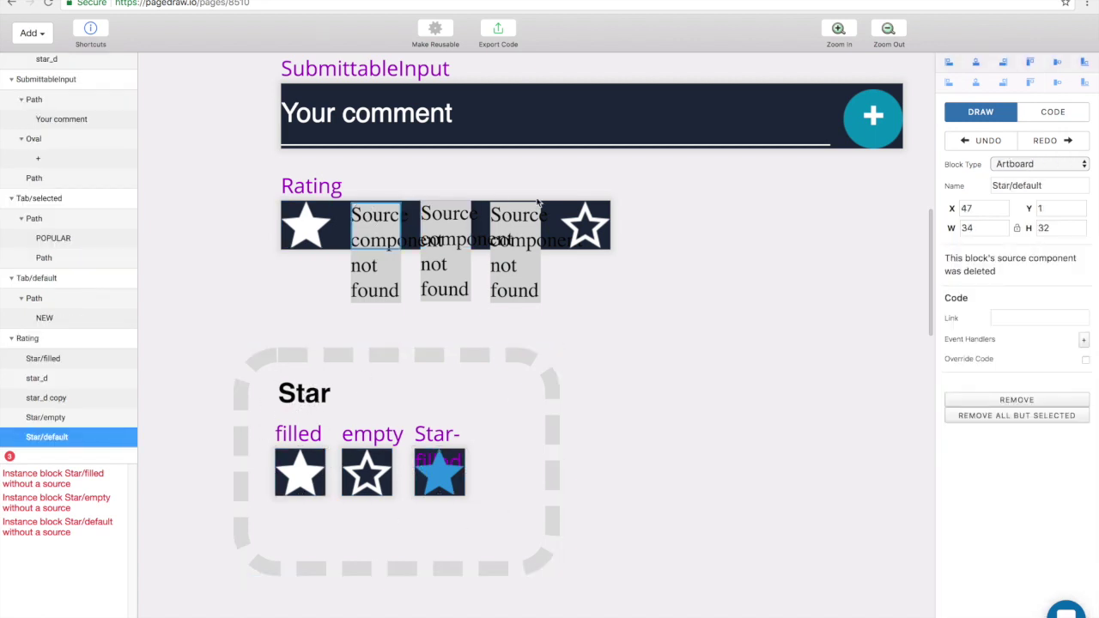
{"action": "left_click", "coordinate": [1084, 164]}
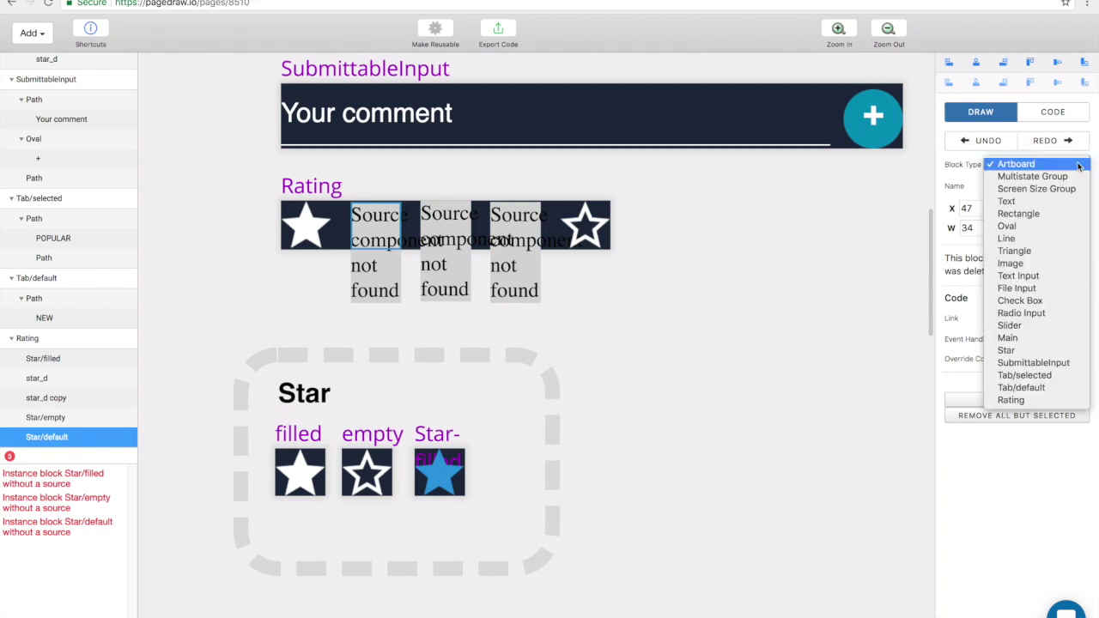
{"action": "left_click", "coordinate": [1029, 351]}
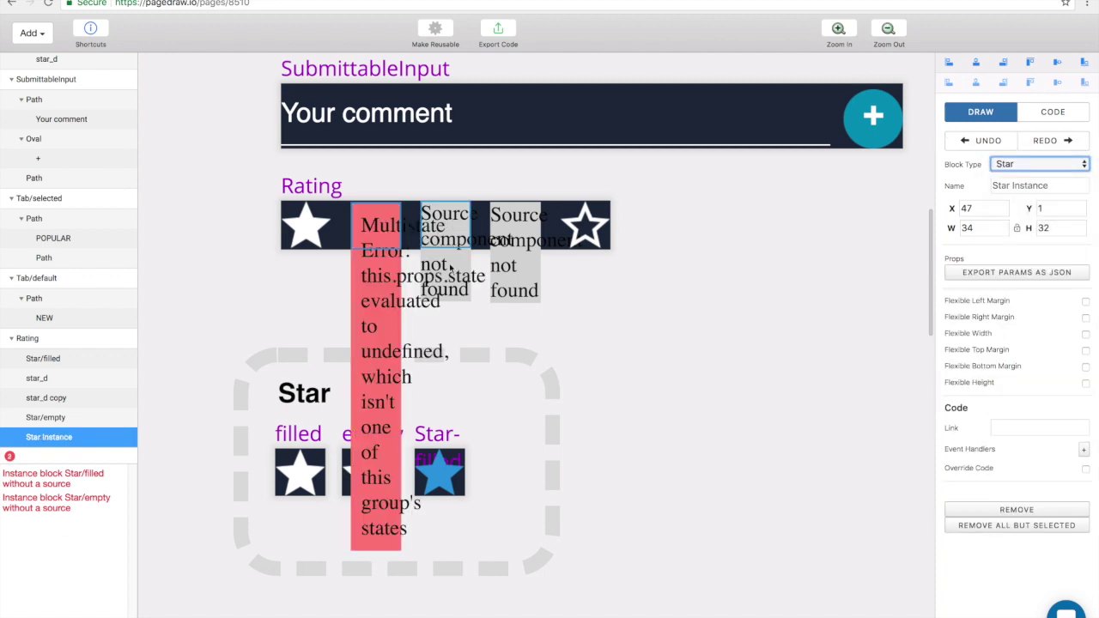
- Move the Star multistate group down and to the right, clear of the overflowing Rating instance
{"action": "left_click_drag", "start_coordinate": [476, 387], "coordinate": [694, 419]}
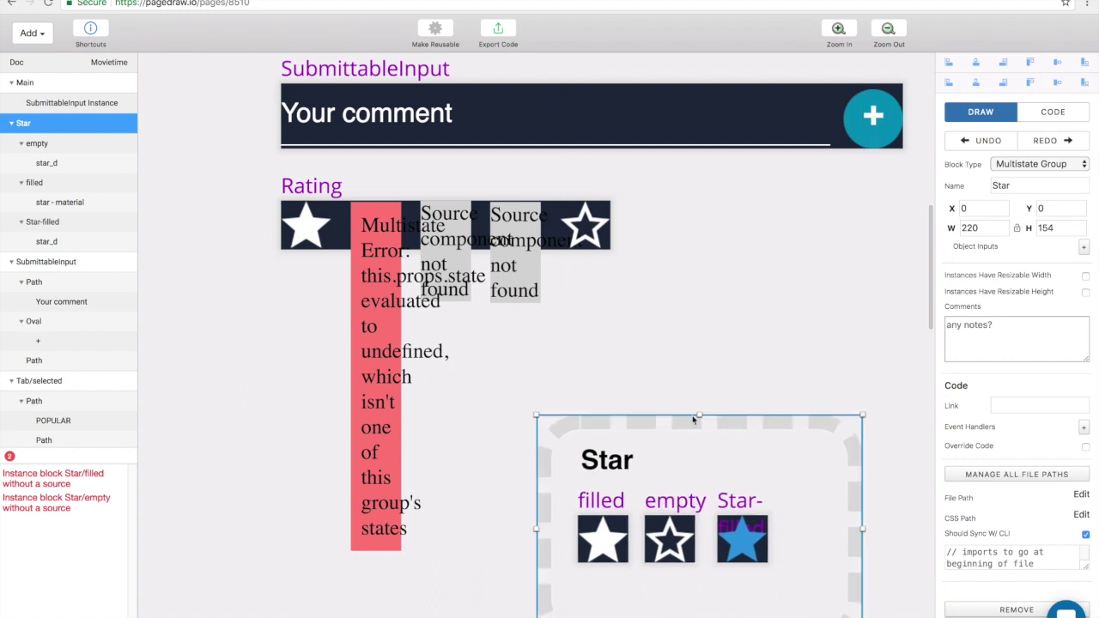
{"action": "scroll", "coordinate": [694, 419], "scroll_direction": "down", "scroll_amount": 2}
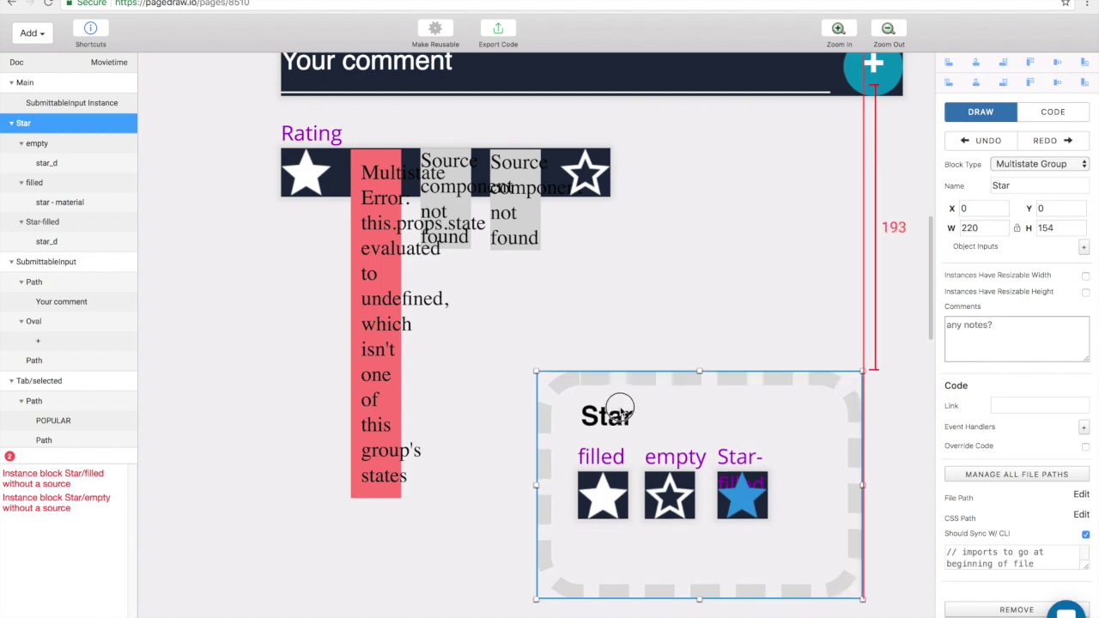
{"action": "scroll", "coordinate": [627, 412], "scroll_direction": "down", "scroll_amount": 3}
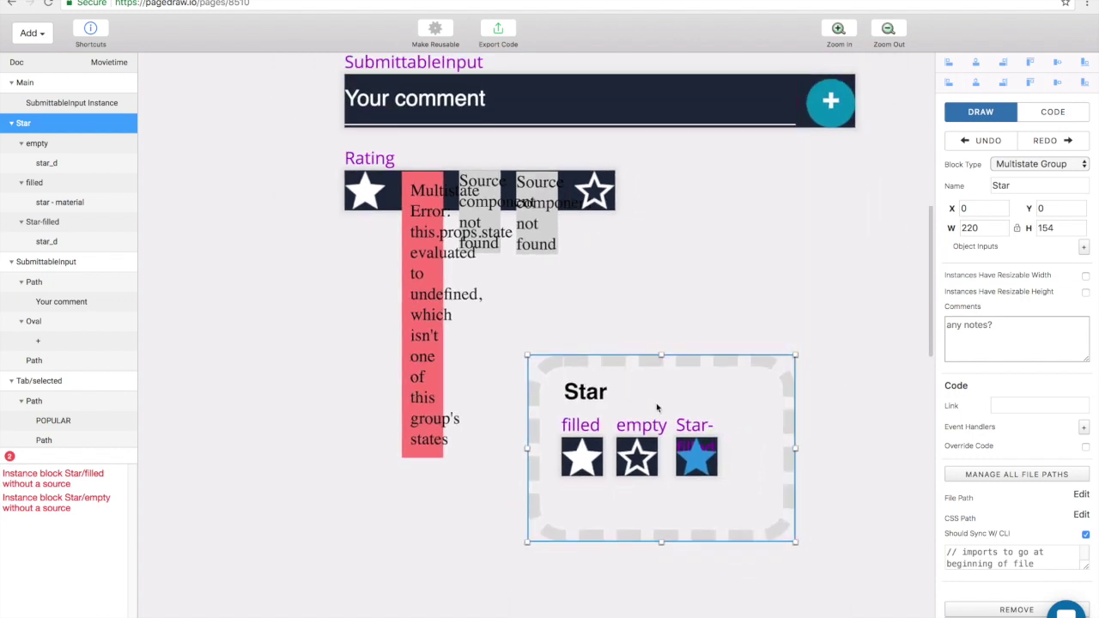
- Rename the blue star's state to :hover in the Star group's code settings
{"action": "left_click", "coordinate": [691, 427]}
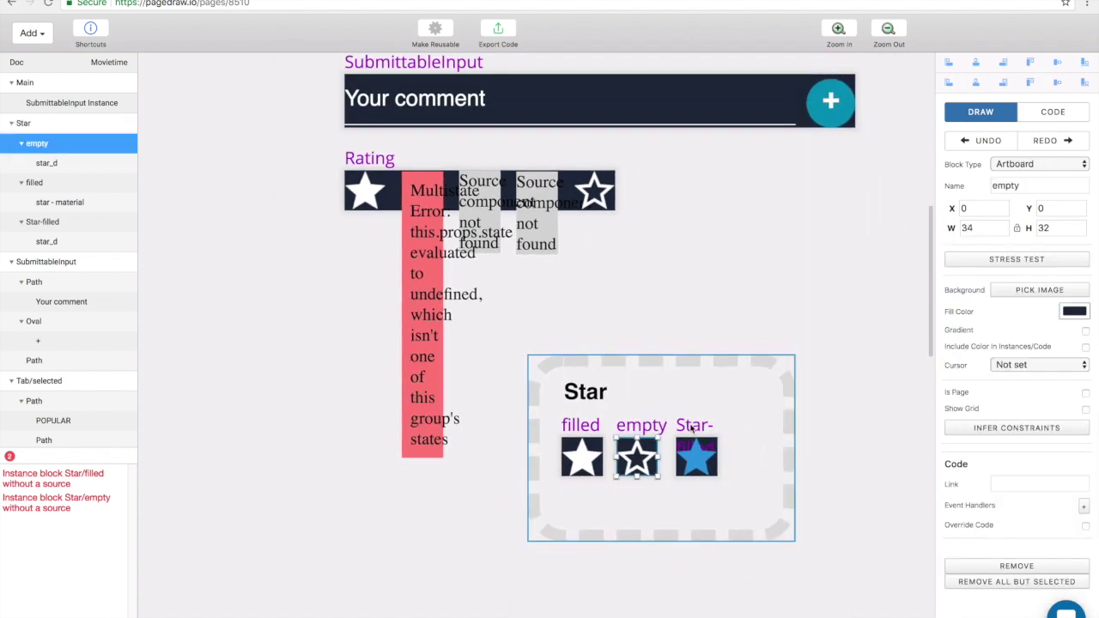
{"action": "left_click", "coordinate": [1051, 112]}
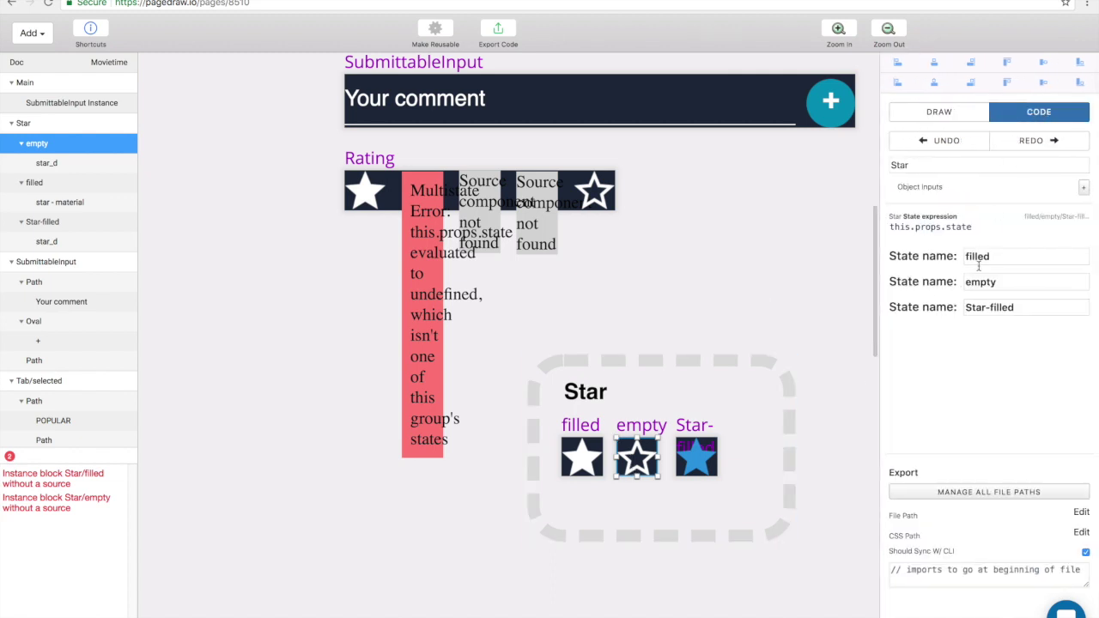
{"action": "left_click", "coordinate": [982, 313]}
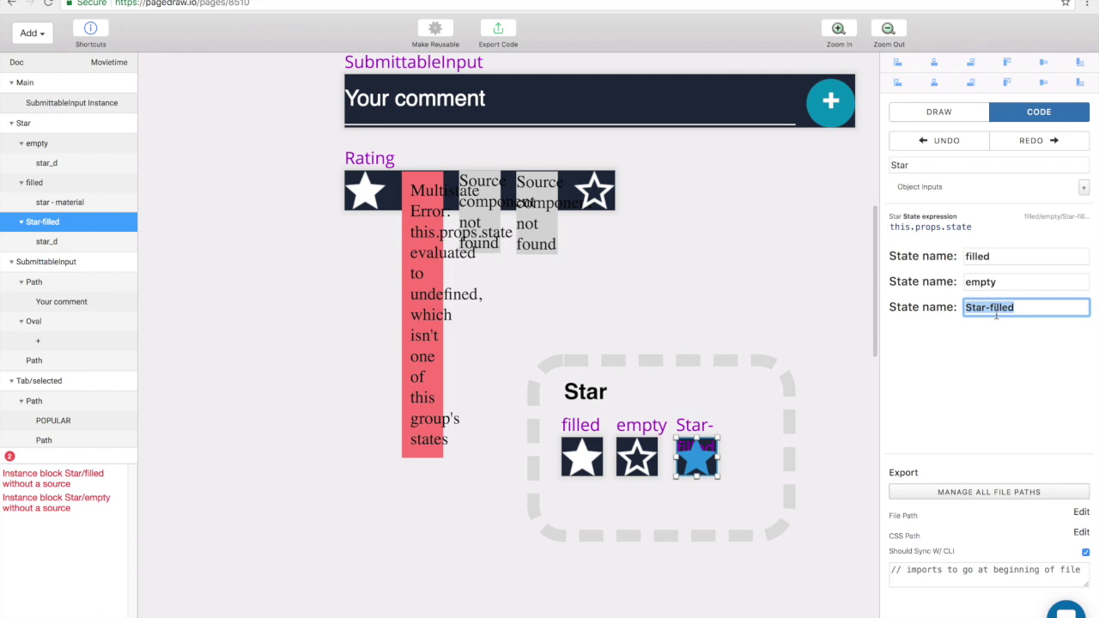
{"action": "type", "text": ":hover"}
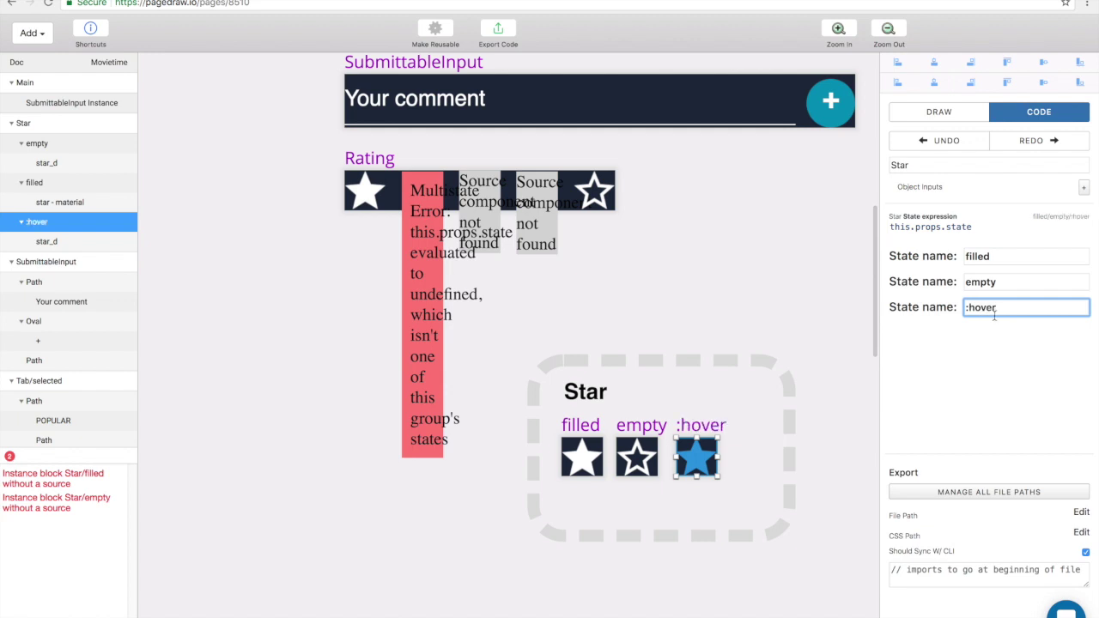
- Add an object input named filled of type Checkbox to the Star group
{"action": "double_click", "coordinate": [959, 225]}
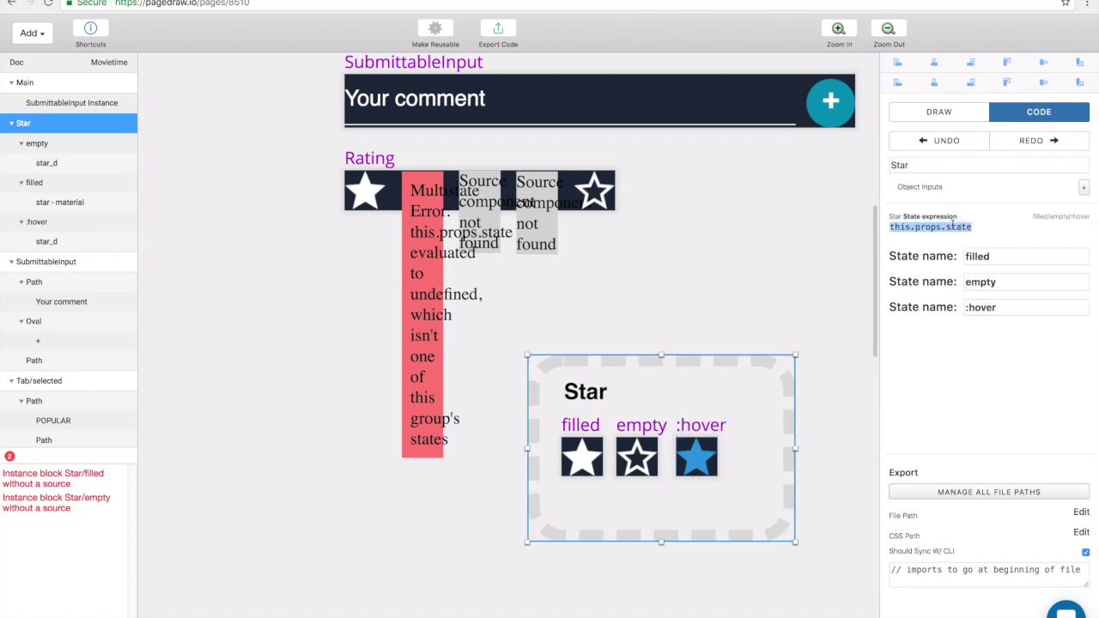
{"action": "left_click", "coordinate": [985, 228]}
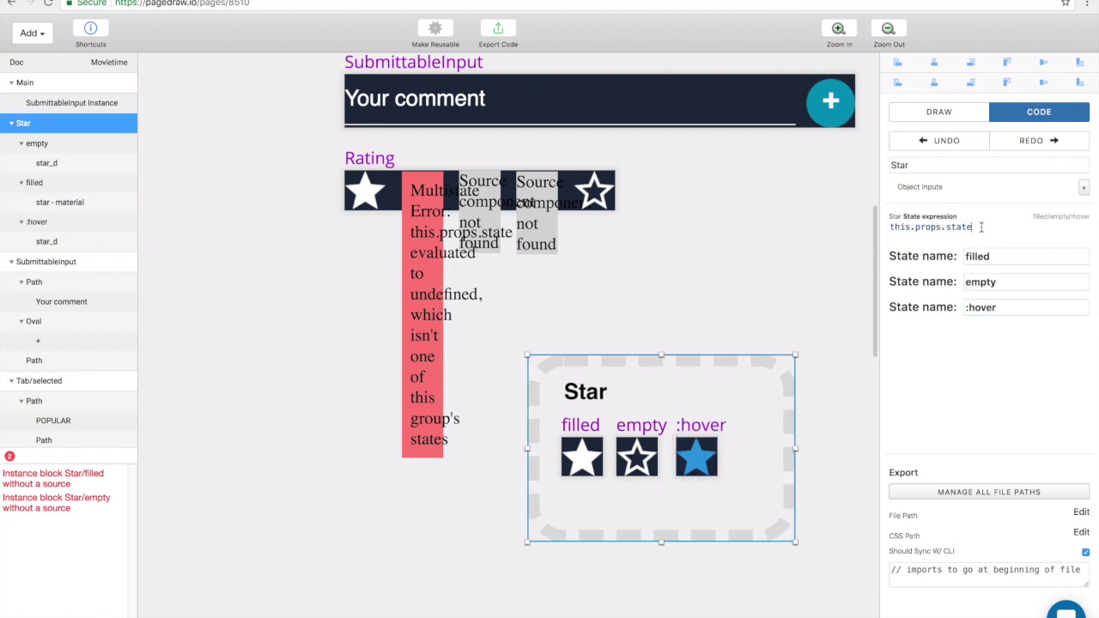
{"action": "left_click", "coordinate": [1084, 188]}
{"action": "left_click", "coordinate": [964, 203]}
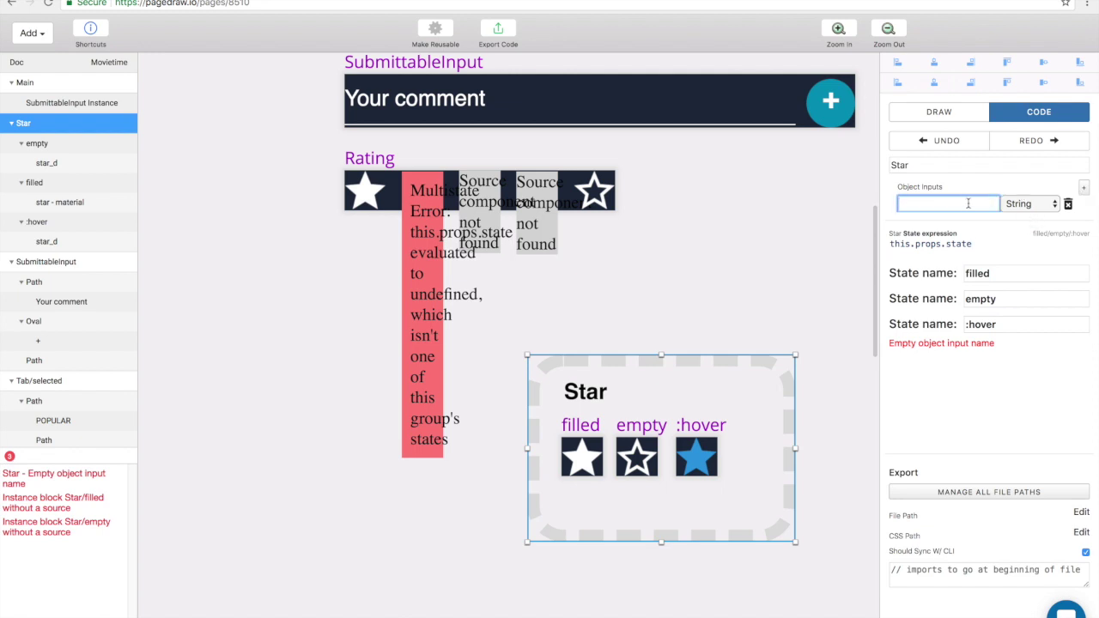
{"action": "left_click", "coordinate": [1019, 206]}
{"action": "key", "text": "Return"}
{"action": "left_click", "coordinate": [940, 205]}
{"action": "type", "text": "filled"}
- Set the Star state expression to this.props.filled ? 'filled' : 'empty' and move the group back beneath the Rating component
{"action": "double_click", "coordinate": [956, 244]}
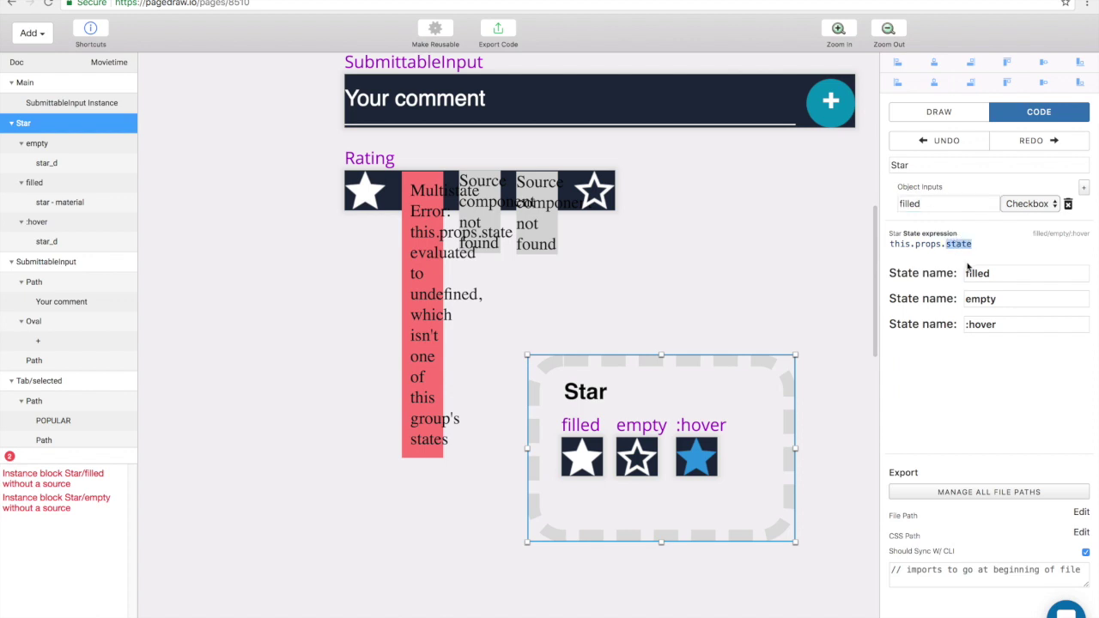
{"action": "type", "text": "filled ? 'filled"}
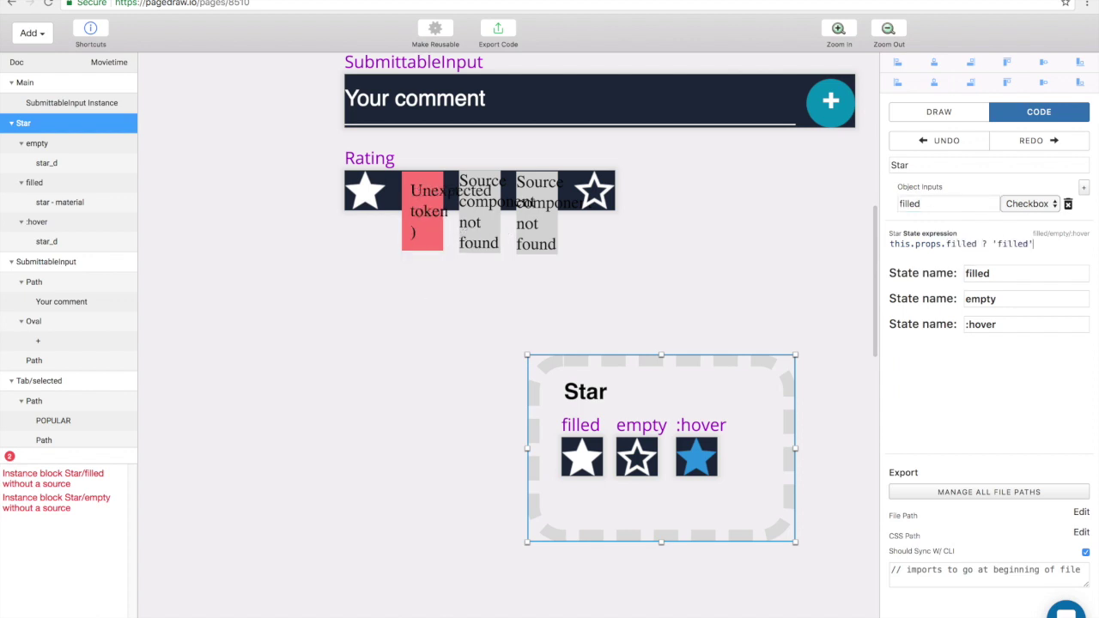
{"action": "type", "text": "' : 'empty"}
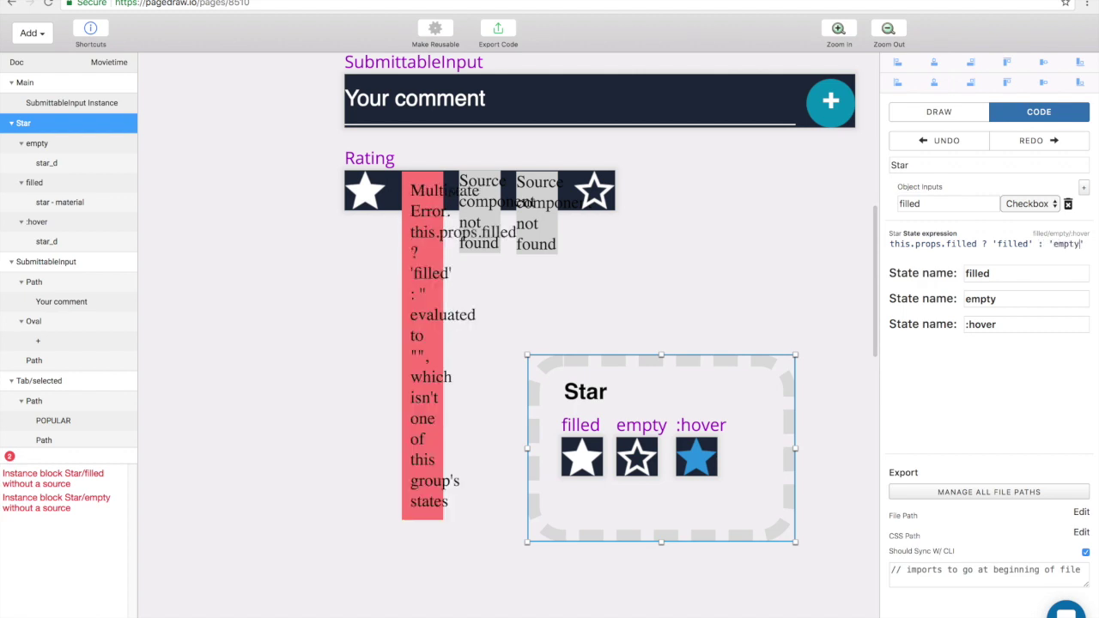
{"action": "left_click_drag", "start_coordinate": [655, 381], "coordinate": [494, 395]}
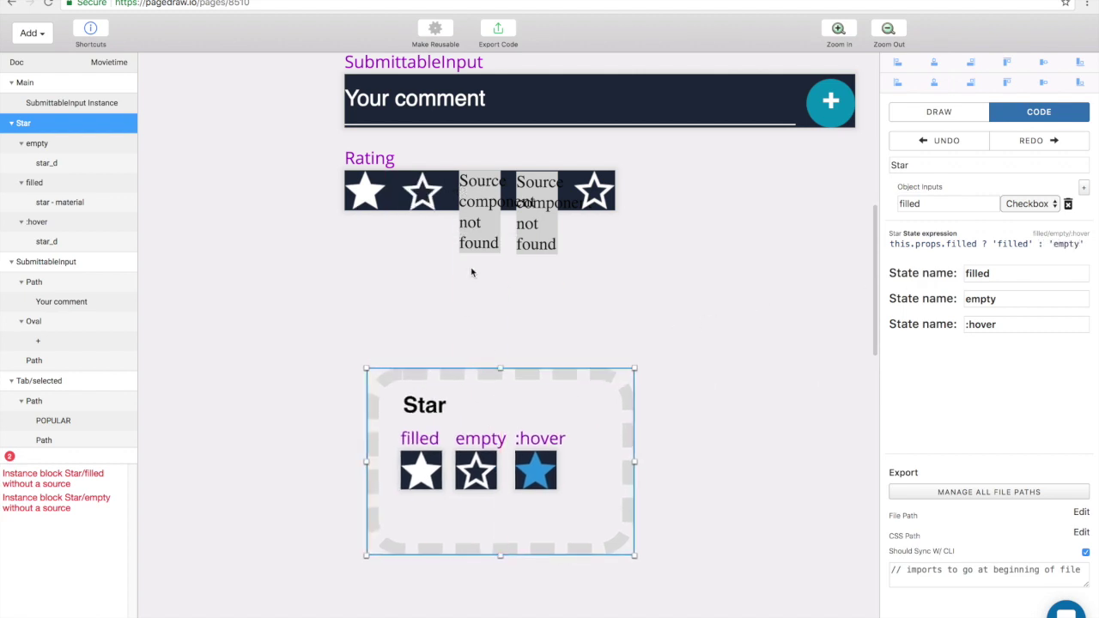
- Change the two broken blocks at the third and fourth positions of the Rating component to block type Star
{"action": "left_click", "coordinate": [480, 191]}
{"action": "left_click", "coordinate": [947, 113]}
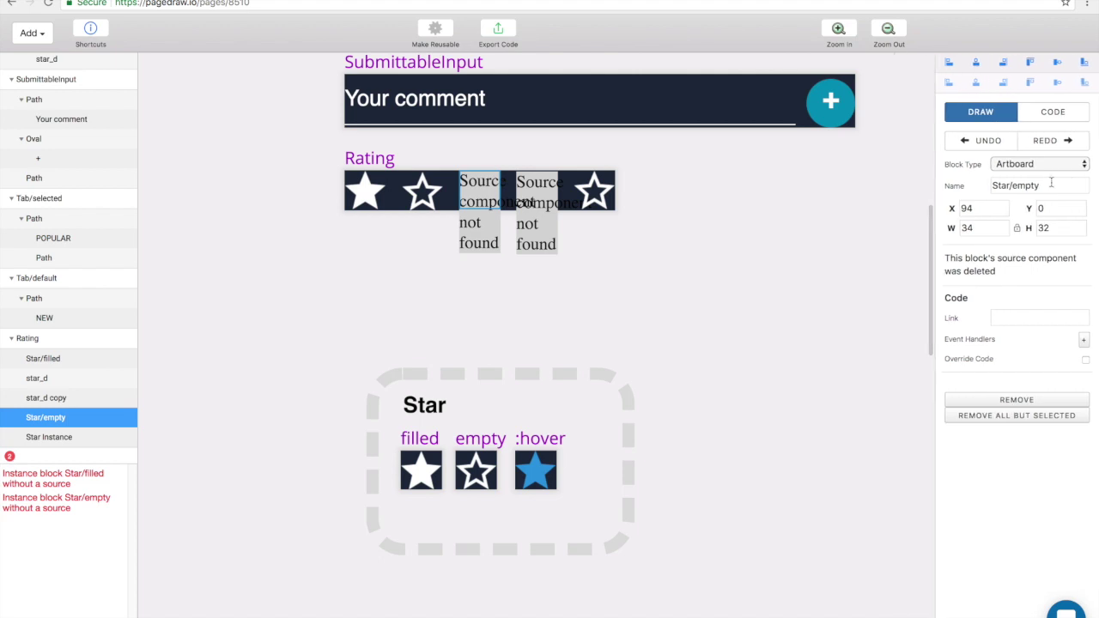
{"action": "left_click", "coordinate": [1030, 164]}
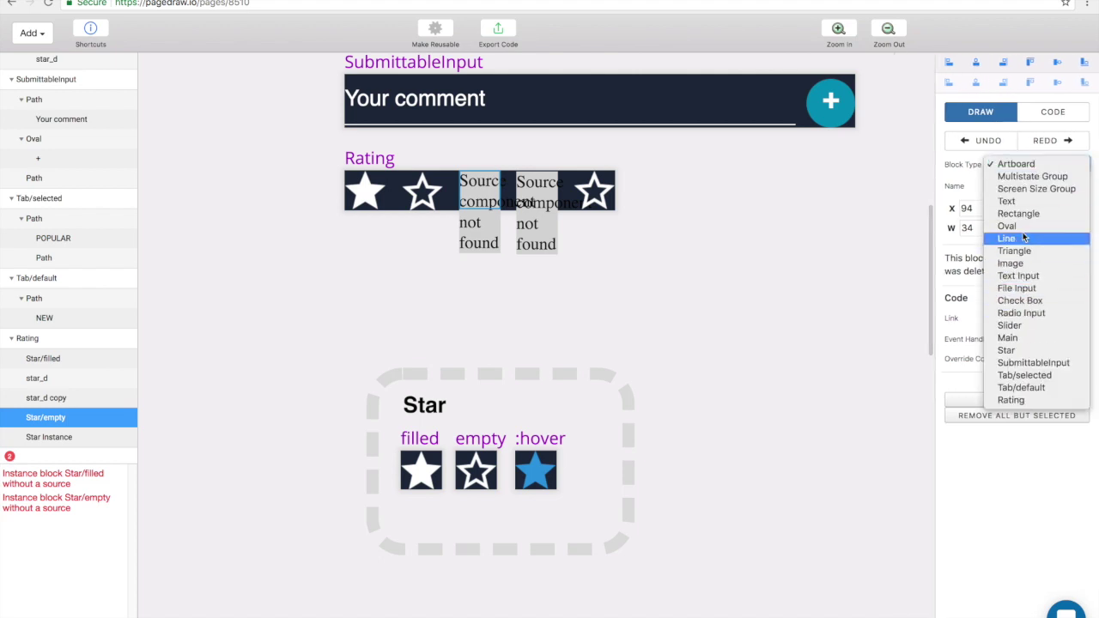
{"action": "left_click", "coordinate": [1020, 350]}
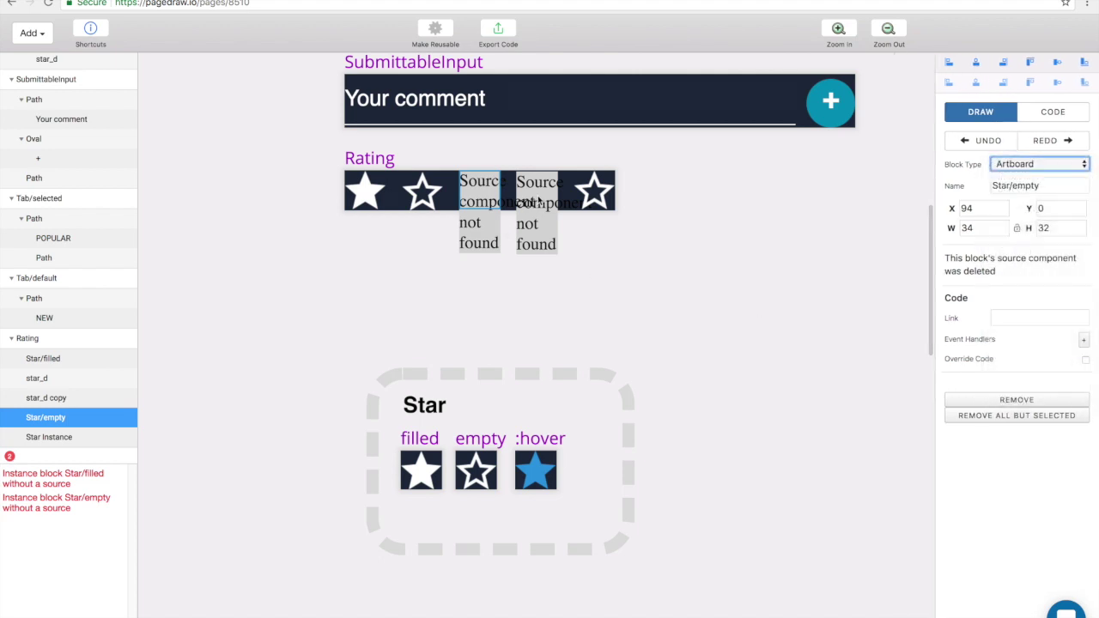
{"action": "left_click", "coordinate": [1035, 164]}
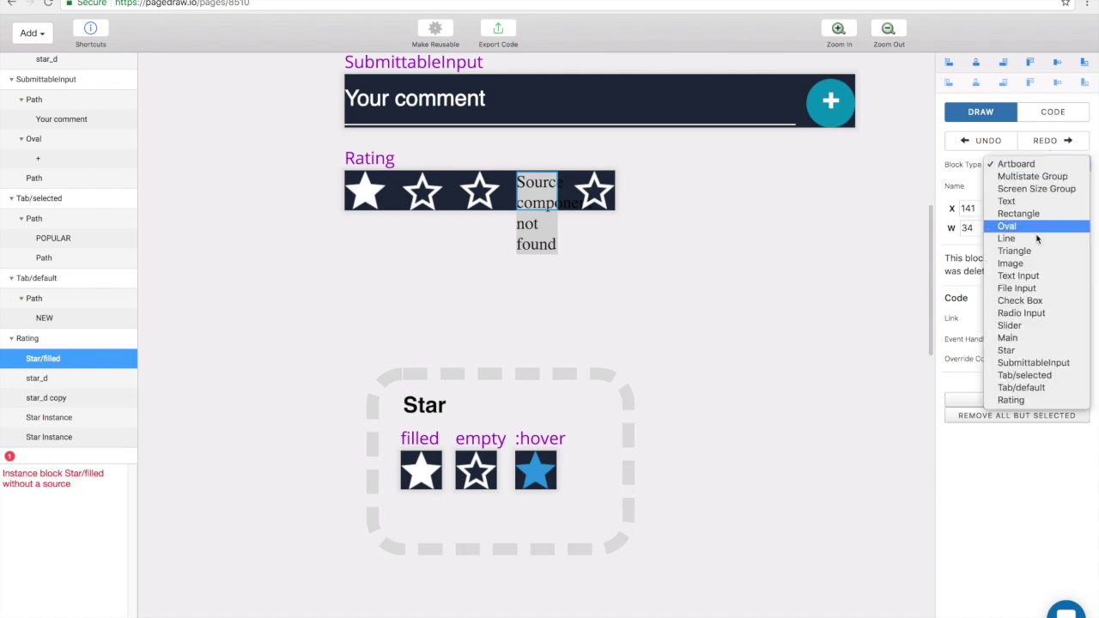
{"action": "left_click", "coordinate": [1017, 351]}
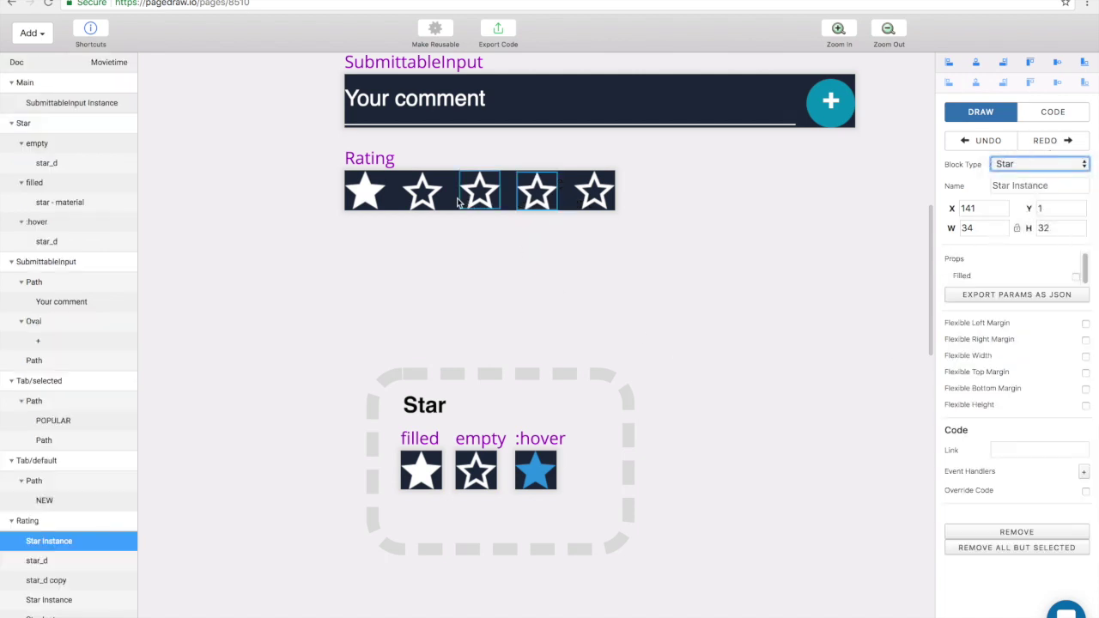
- Change the first and last star images of the Rating component to block type Star
{"action": "left_click", "coordinate": [423, 198]}
{"action": "left_click", "coordinate": [371, 199]}
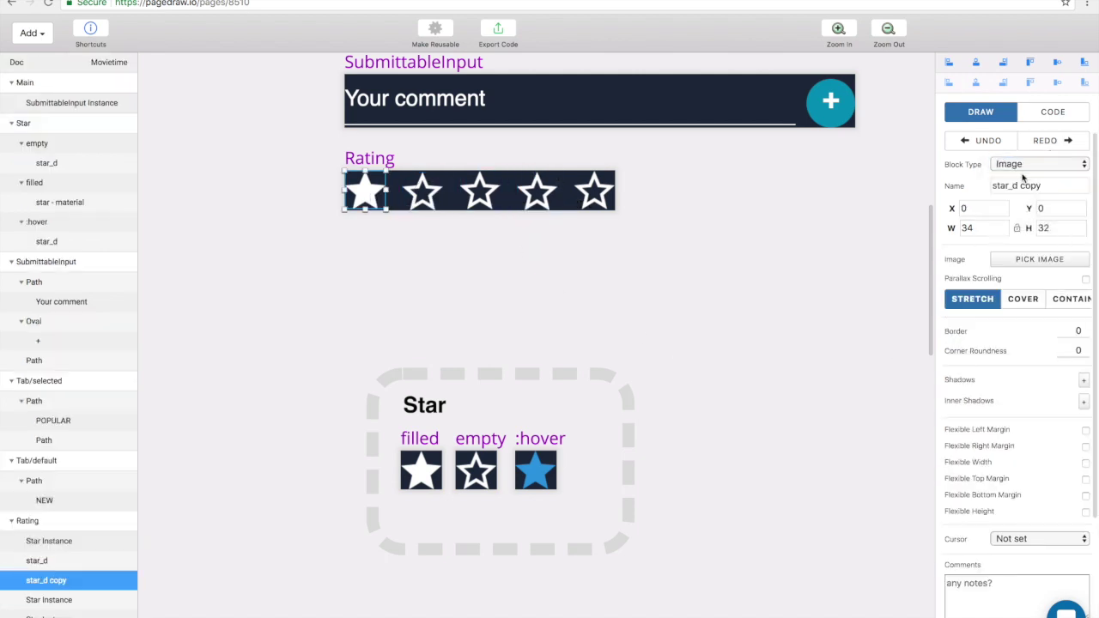
{"action": "left_click", "coordinate": [1030, 165]}
{"action": "left_click", "coordinate": [1018, 252]}
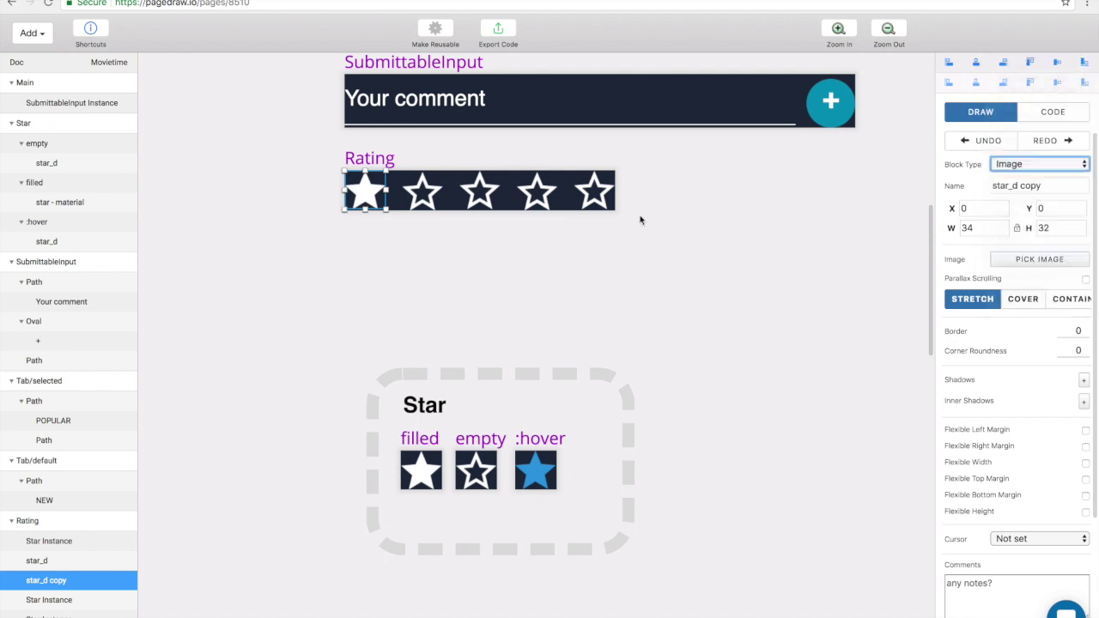
{"action": "left_click", "coordinate": [594, 191]}
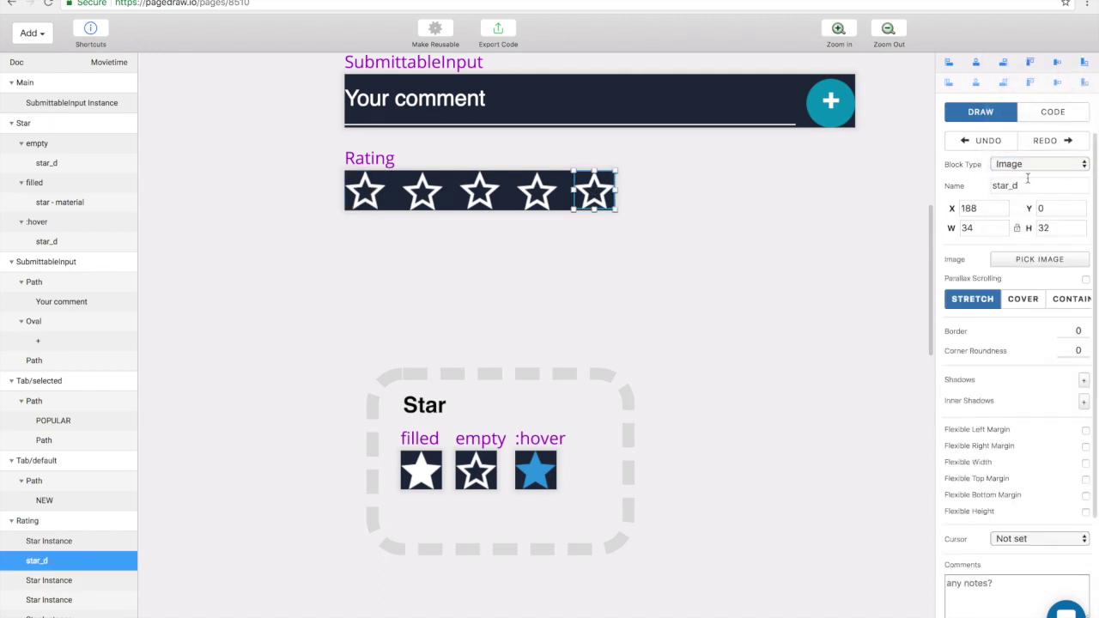
{"action": "left_click", "coordinate": [1027, 167]}
{"action": "left_click", "coordinate": [591, 197]}
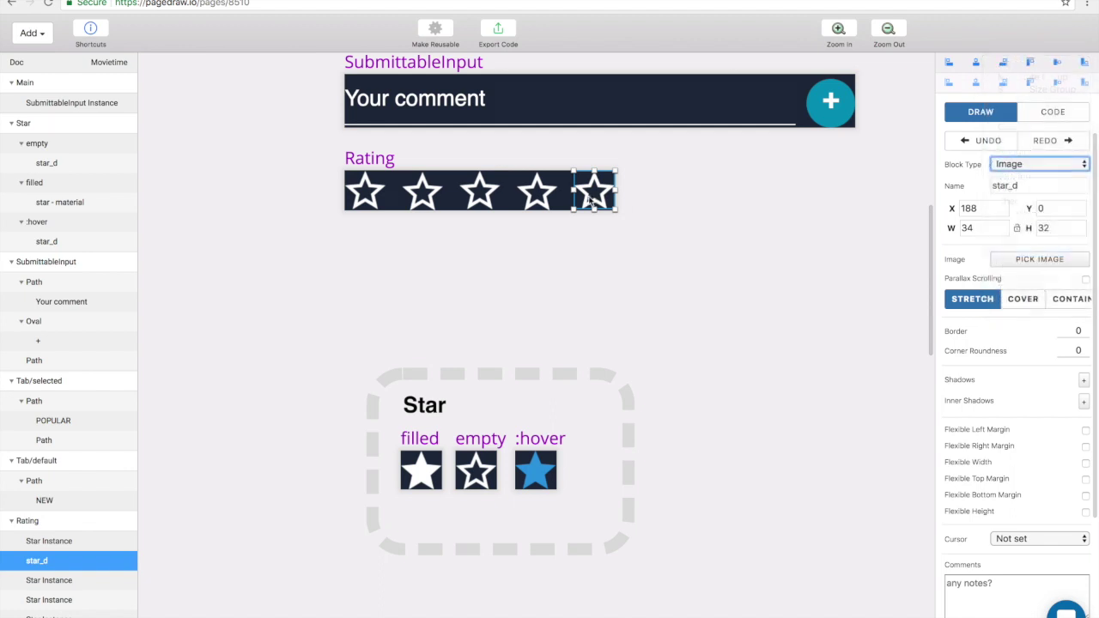
- Nudge the Star group closer to the Rating component and turn on the Filled prop of the second star
{"action": "left_click_drag", "start_coordinate": [484, 393], "coordinate": [479, 350]}
{"action": "left_click", "coordinate": [428, 195]}
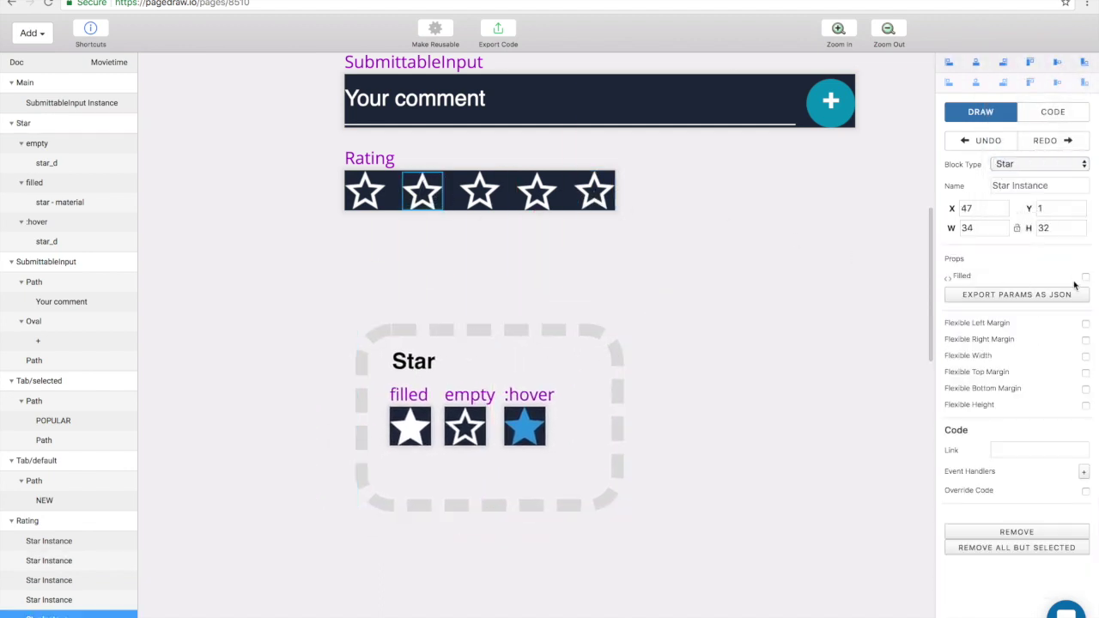
{"action": "left_click", "coordinate": [1086, 278]}
{"action": "left_click", "coordinate": [1086, 278]}
{"action": "left_click", "coordinate": [1086, 279]}
{"action": "left_click", "coordinate": [1086, 278]}
{"action": "left_click", "coordinate": [1086, 278]}
{"action": "left_click", "coordinate": [1086, 279]}
{"action": "left_click", "coordinate": [1087, 278]}
- Add a Rating instance to the Main artboard beneath the comment input, at X 28, Y 154
{"action": "scroll", "coordinate": [472, 283], "scroll_direction": "down", "scroll_amount": 3}
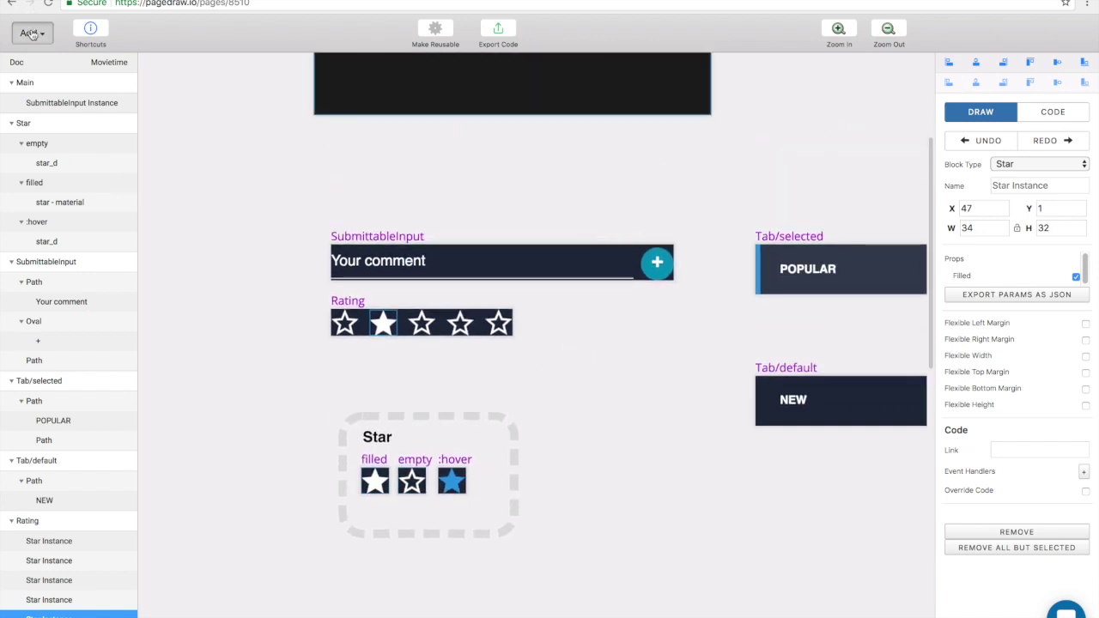
{"action": "left_click", "coordinate": [30, 33]}
{"action": "scroll", "coordinate": [108, 377], "scroll_direction": "down", "scroll_amount": 2}
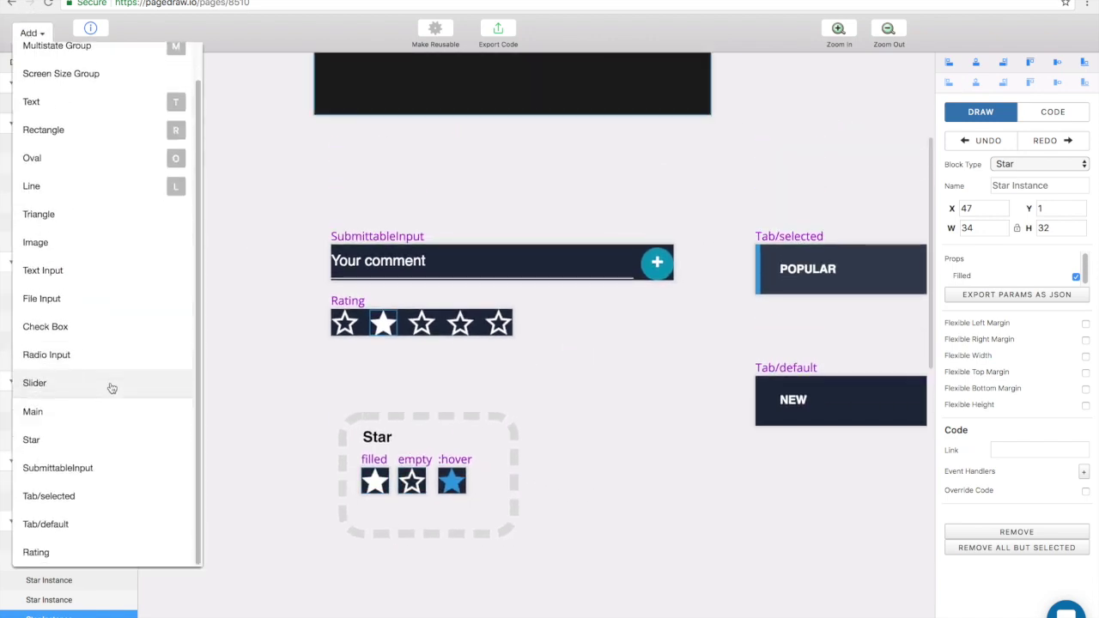
{"action": "left_click", "coordinate": [36, 553]}
{"action": "scroll", "coordinate": [594, 302], "scroll_direction": "up", "scroll_amount": 3}
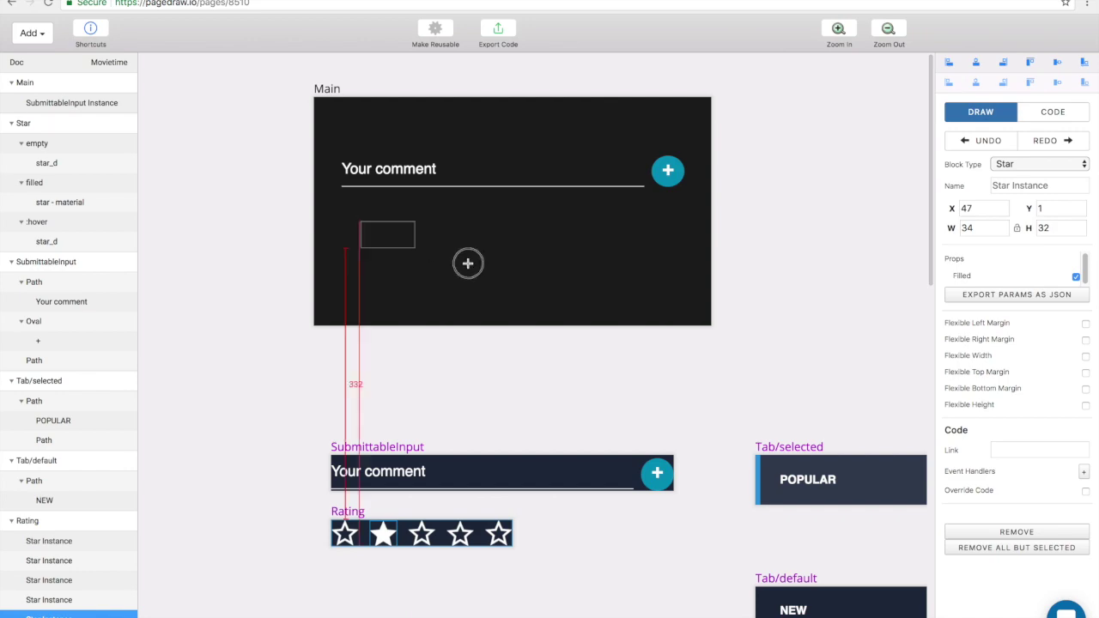
{"action": "left_click", "coordinate": [416, 248]}
{"action": "left_click_drag", "start_coordinate": [447, 262], "coordinate": [427, 247]}
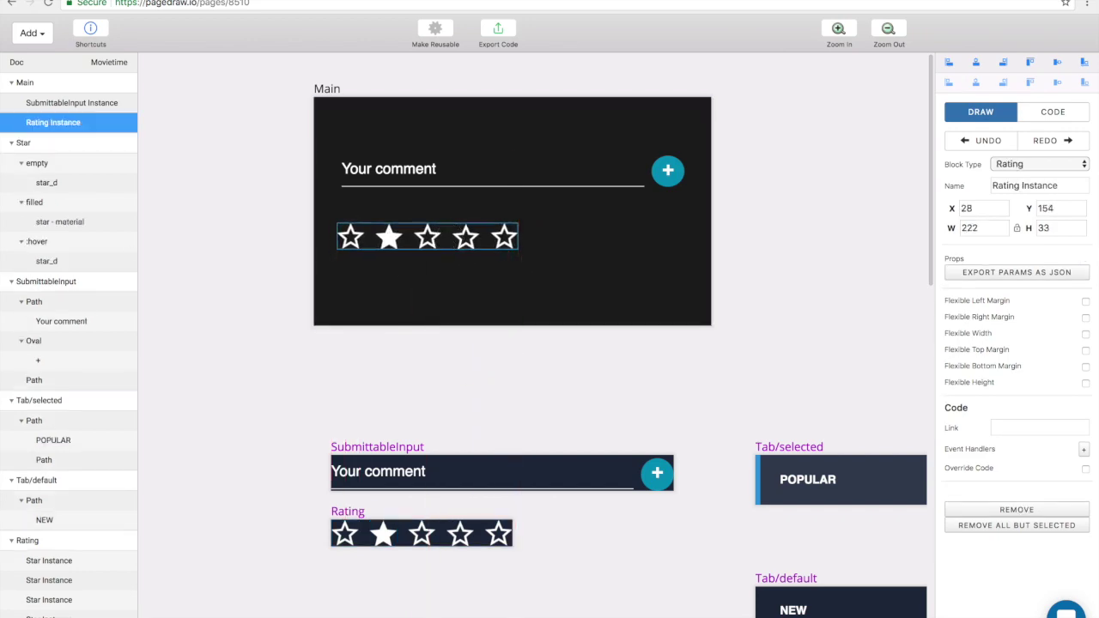
- Move the Rating component slightly down and to the right, just above the Star group
{"action": "key", "text": "ctrl+Tab"}
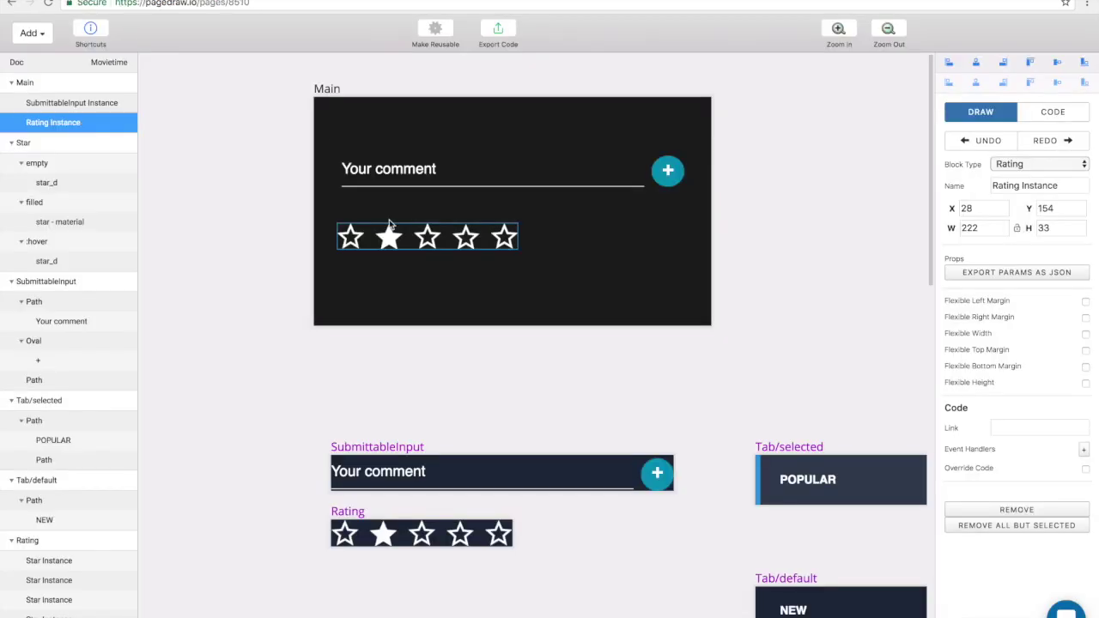
{"action": "left_click", "coordinate": [465, 428]}
{"action": "scroll", "coordinate": [465, 425], "scroll_direction": "down", "scroll_amount": 5}
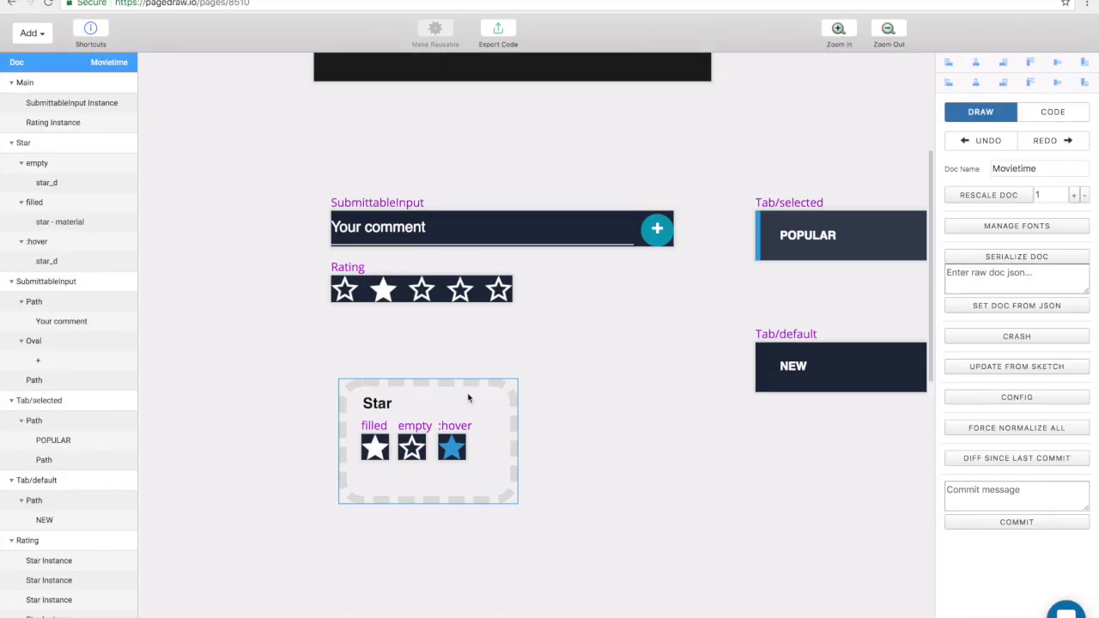
{"action": "scroll", "coordinate": [461, 419], "scroll_direction": "right", "scroll_amount": 2}
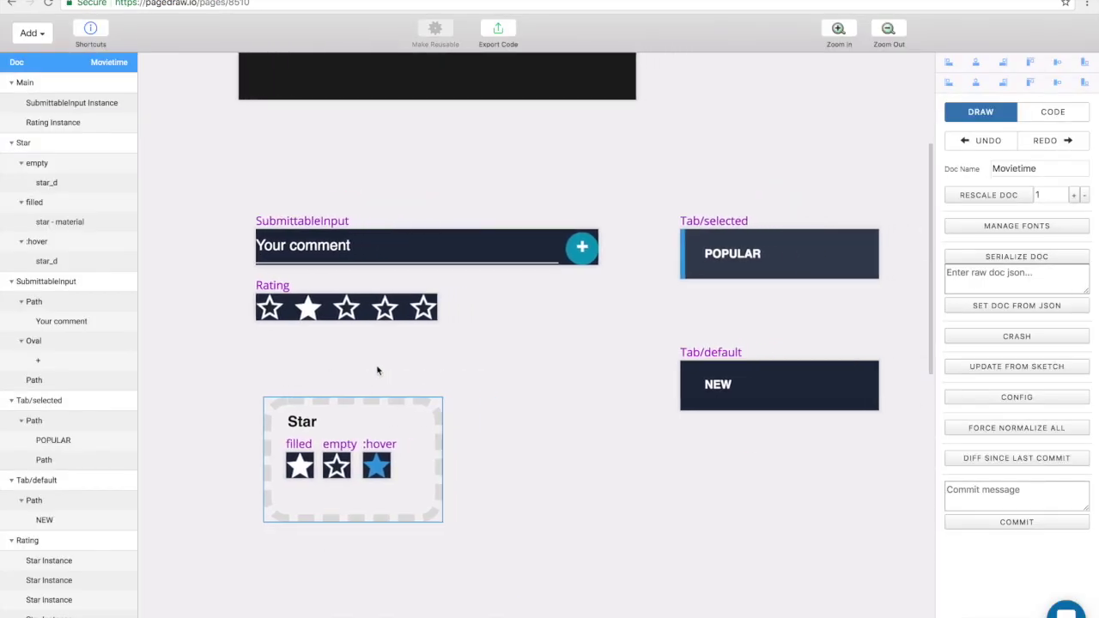
{"action": "left_click", "coordinate": [275, 286]}
{"action": "left_click_drag", "start_coordinate": [307, 307], "coordinate": [318, 338]}
- Make the Filled prop dynamic on all five Star instances in the Rating component
{"action": "left_click", "coordinate": [276, 338]}
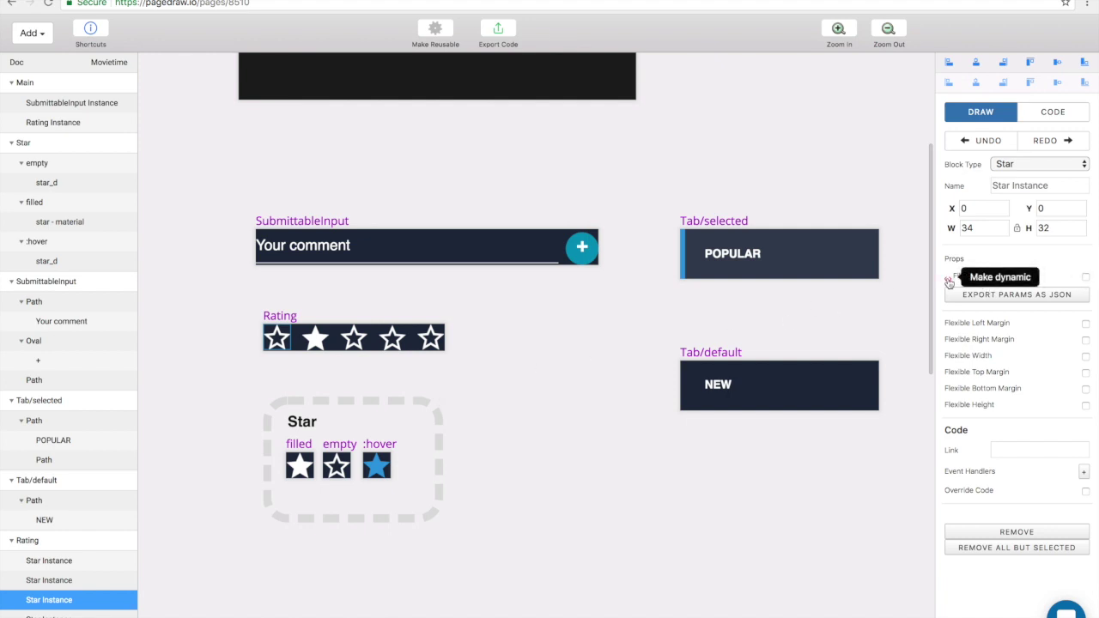
{"action": "left_click", "coordinate": [949, 281]}
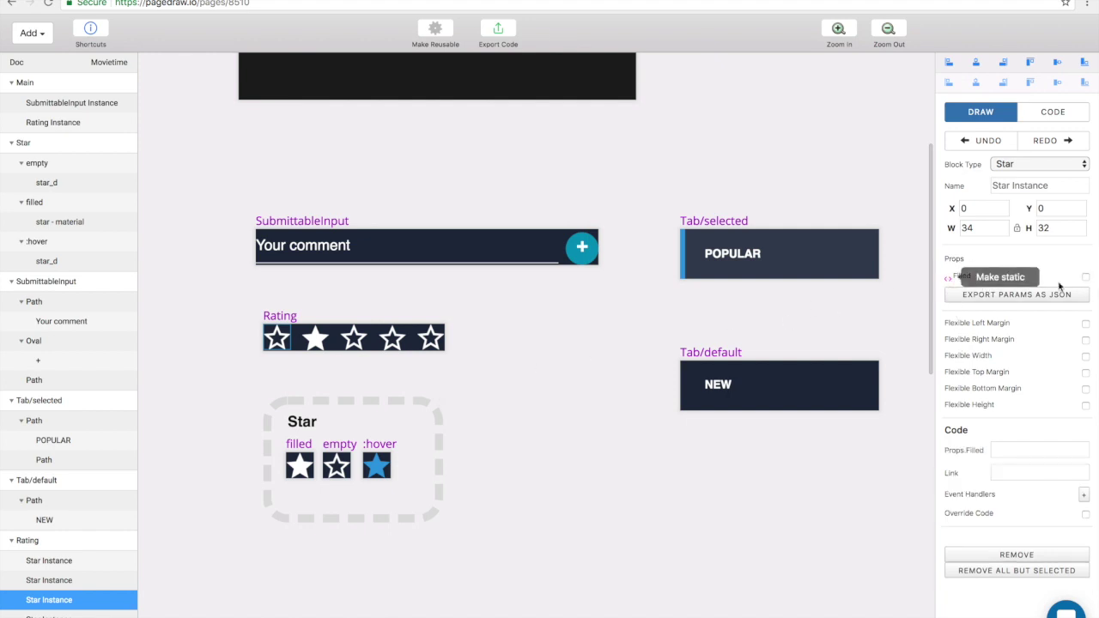
{"action": "left_click", "coordinate": [318, 339]}
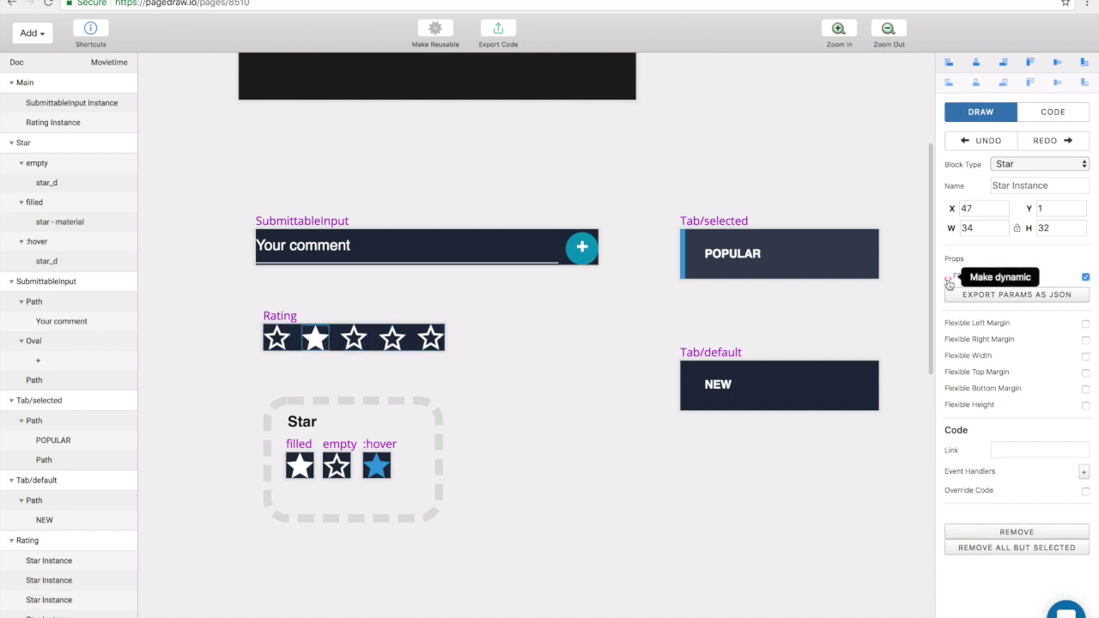
{"action": "left_click", "coordinate": [354, 339]}
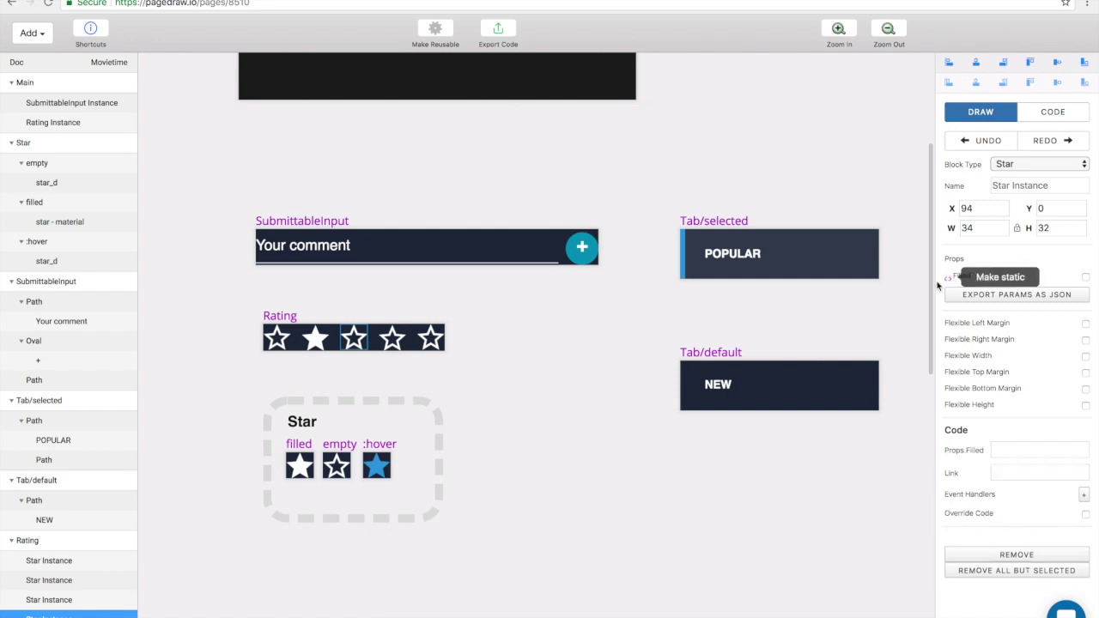
{"action": "left_click", "coordinate": [397, 337]}
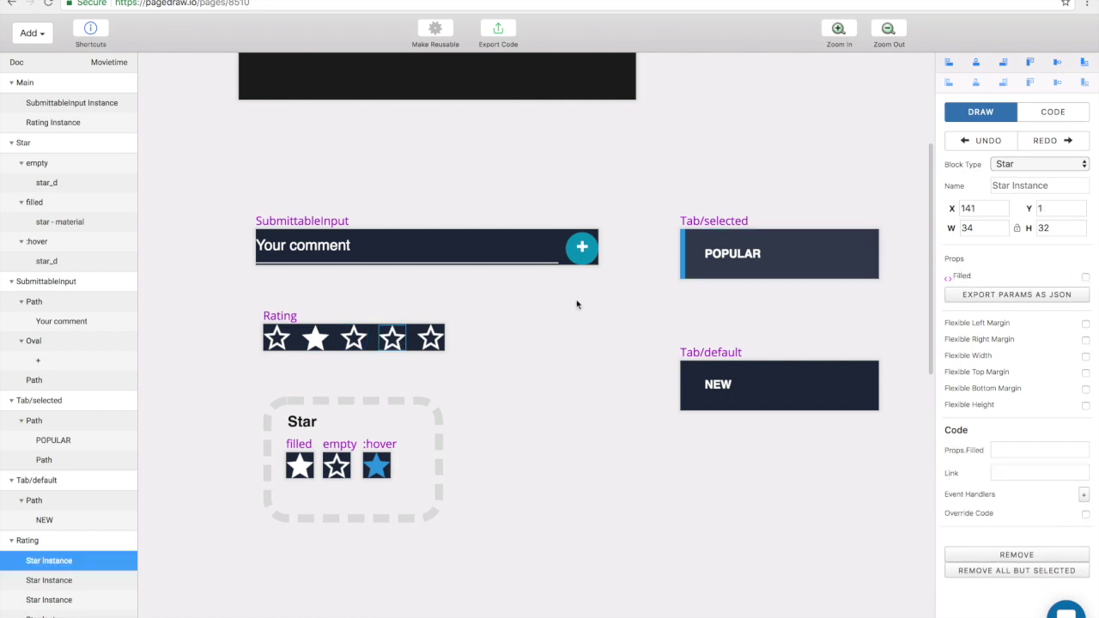
{"action": "left_click", "coordinate": [430, 337]}
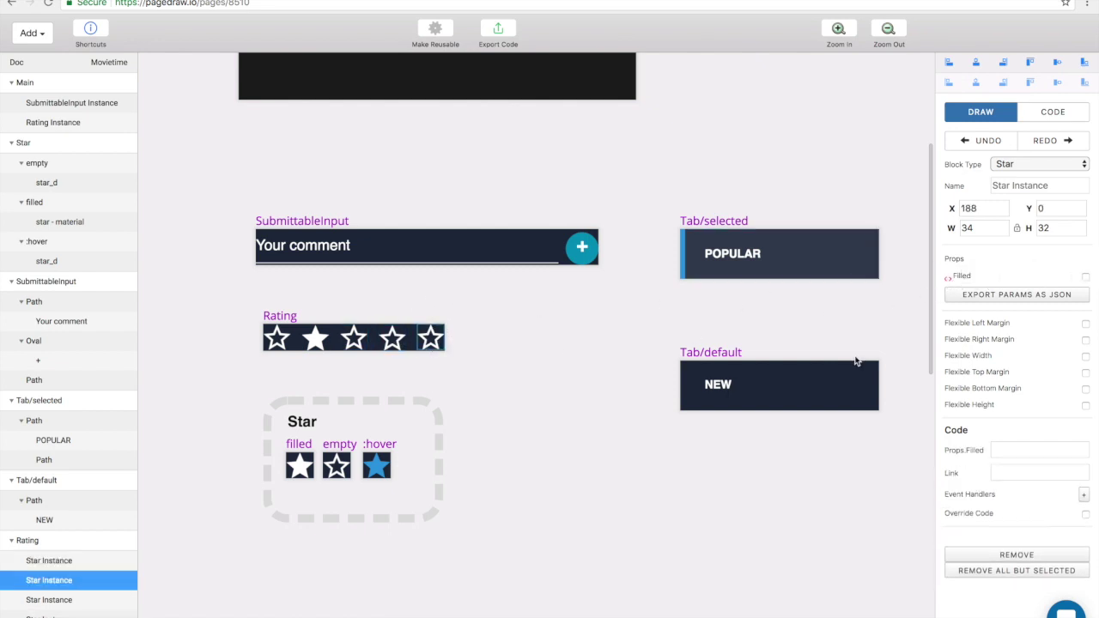
- Add an object input named rating of type Number to the Rating component
{"action": "left_click", "coordinate": [275, 315]}
{"action": "left_click", "coordinate": [1059, 111]}
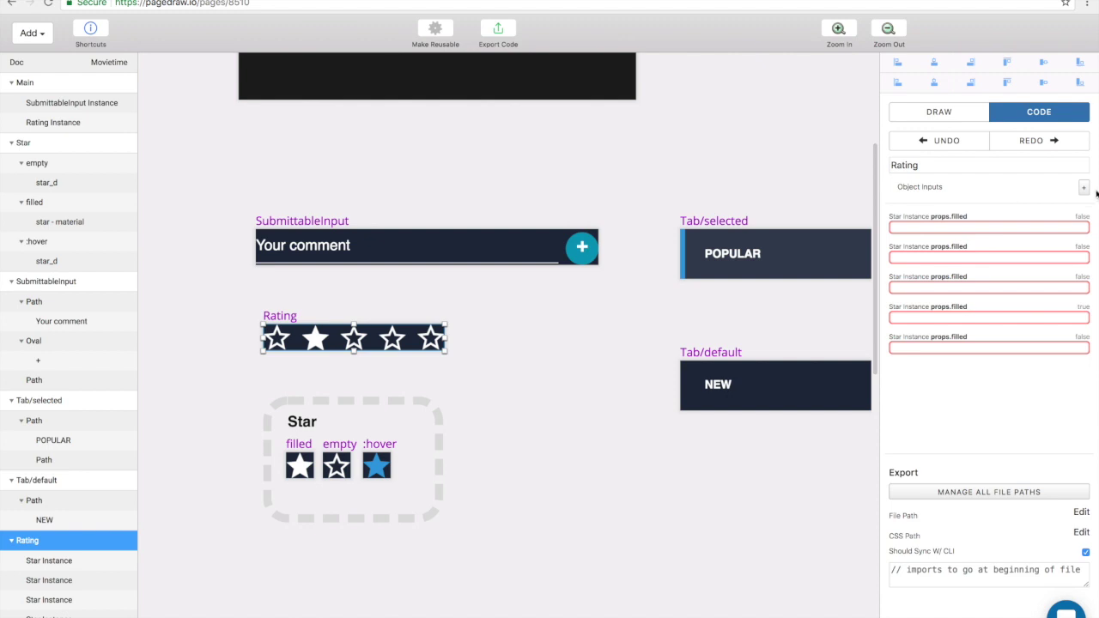
{"action": "scroll", "coordinate": [279, 357], "scroll_direction": "up", "scroll_amount": 1}
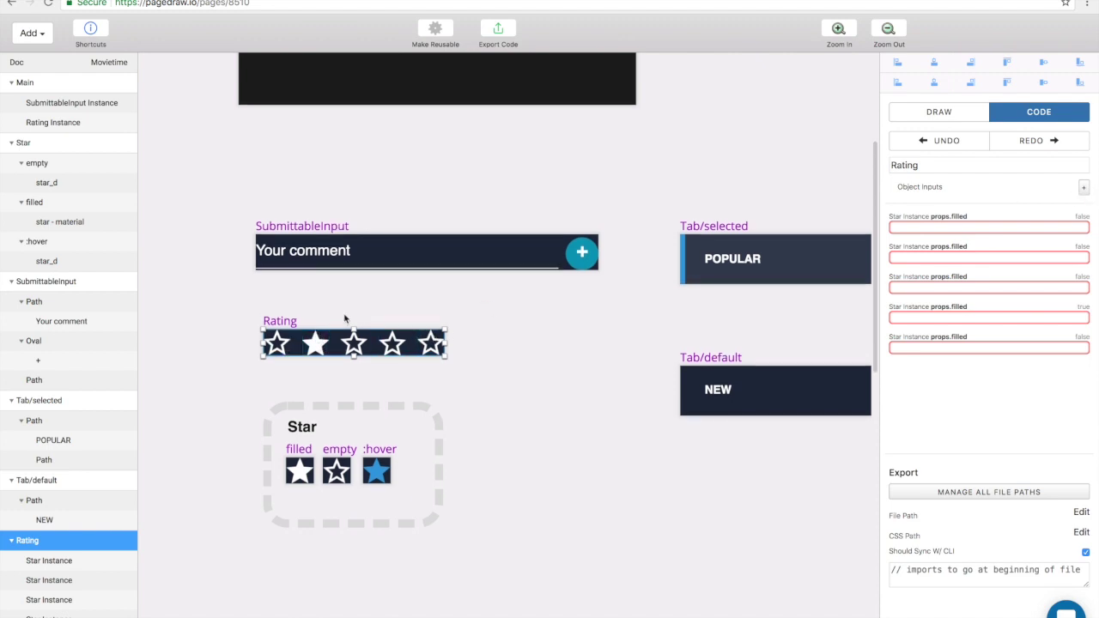
{"action": "left_click", "coordinate": [1084, 187]}
{"action": "left_click", "coordinate": [951, 201]}
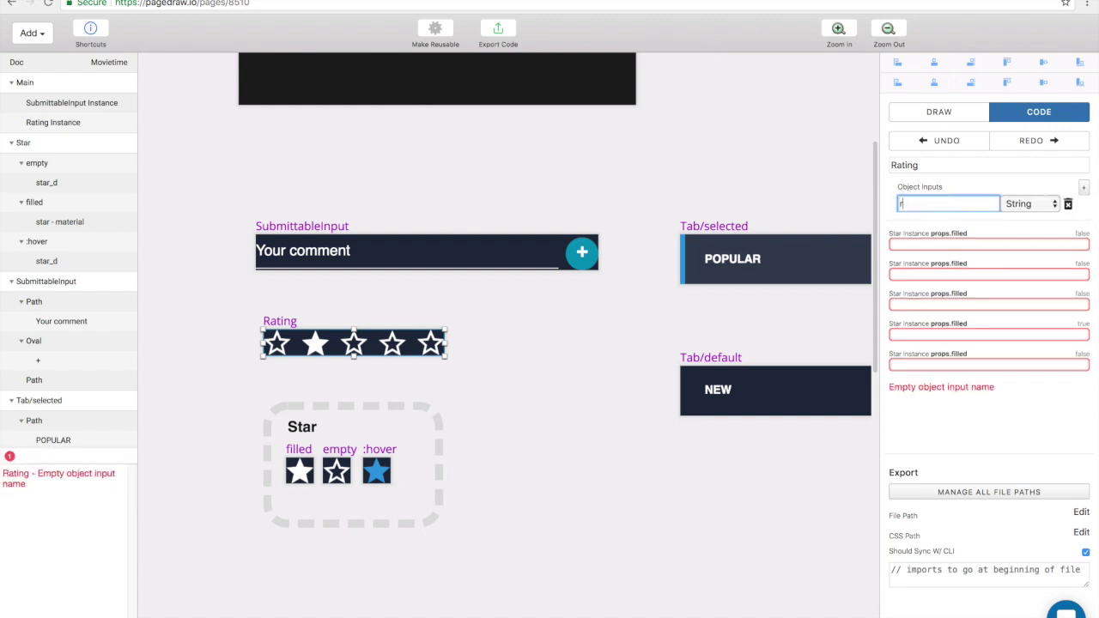
{"action": "left_click", "coordinate": [1031, 204]}
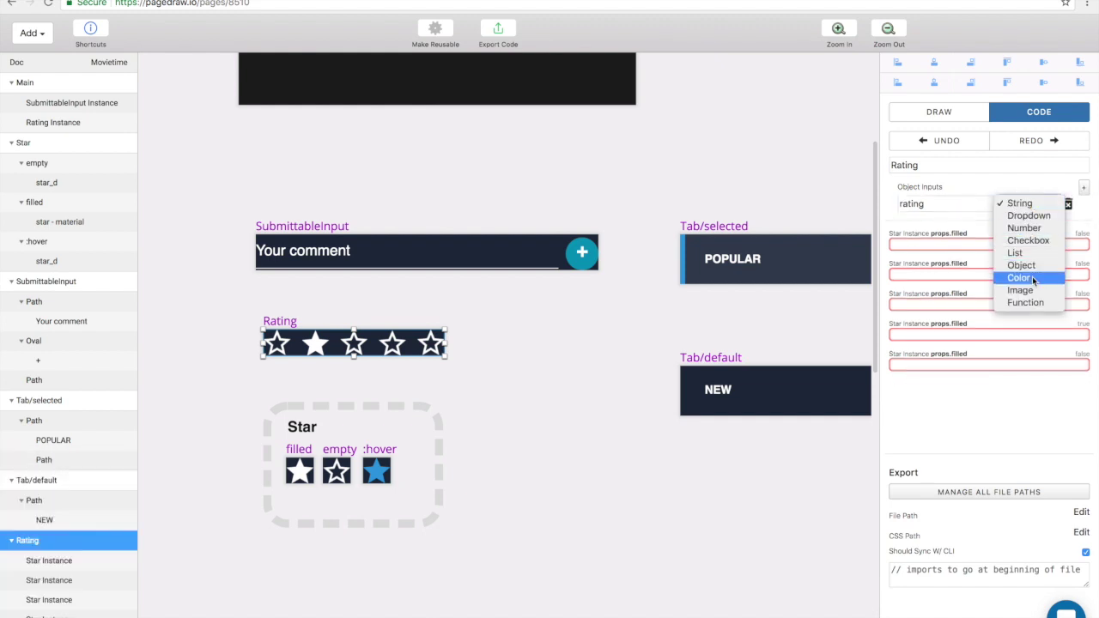
{"action": "key", "text": "Escape"}
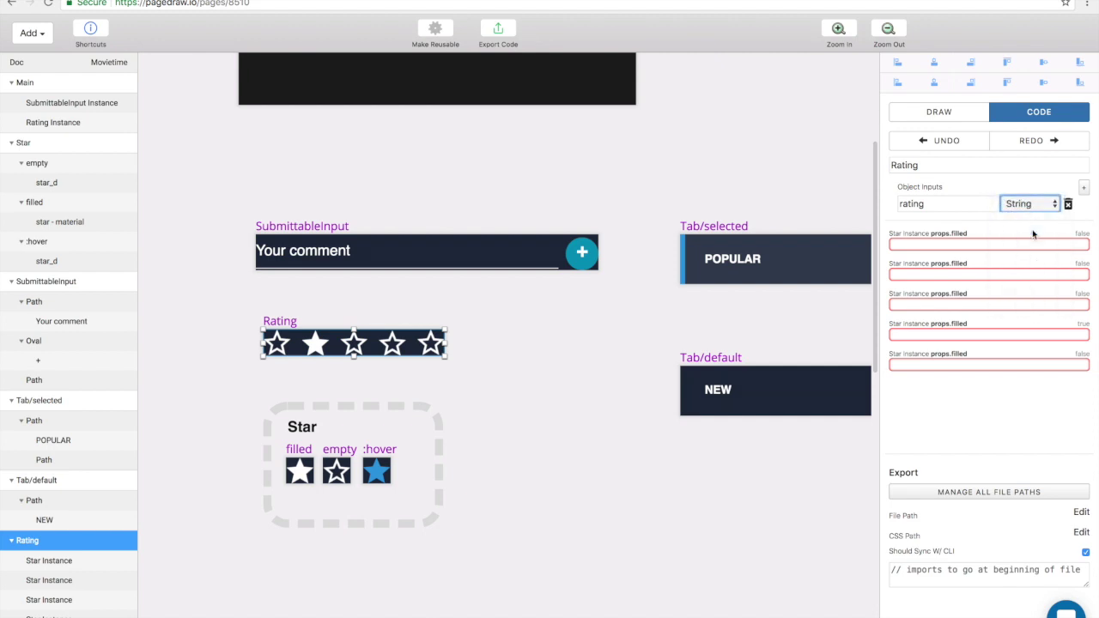
- Set the first star's props.filled expression to this.props.rating > 0
{"action": "left_click", "coordinate": [913, 244]}
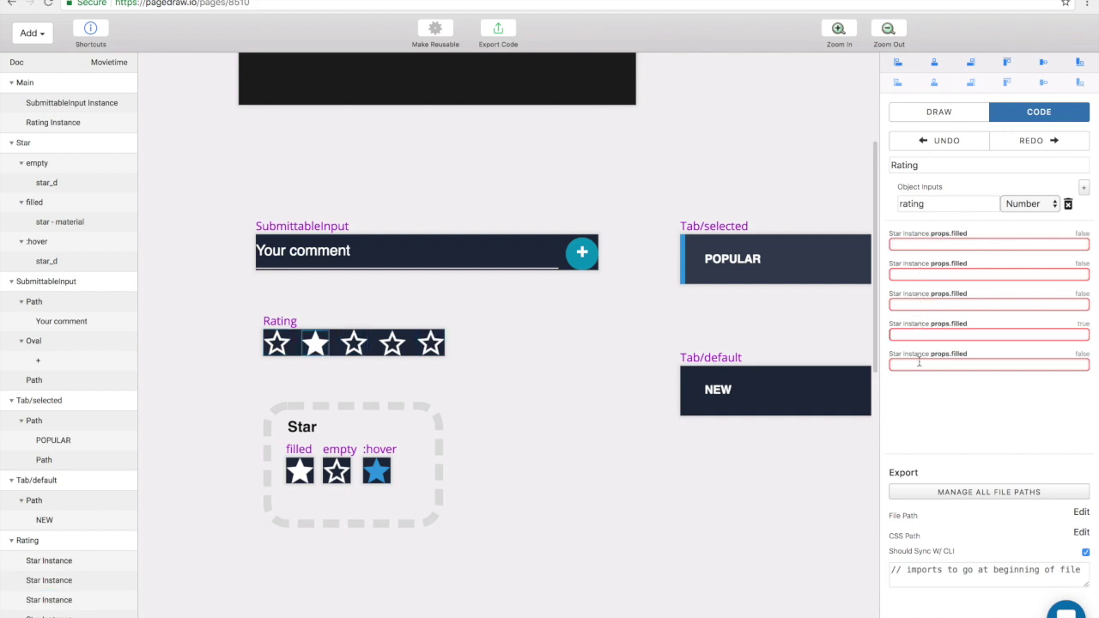
{"action": "left_click", "coordinate": [941, 243]}
{"action": "type", "text": "this.props.rating"}
{"action": "key", "text": "Return"}
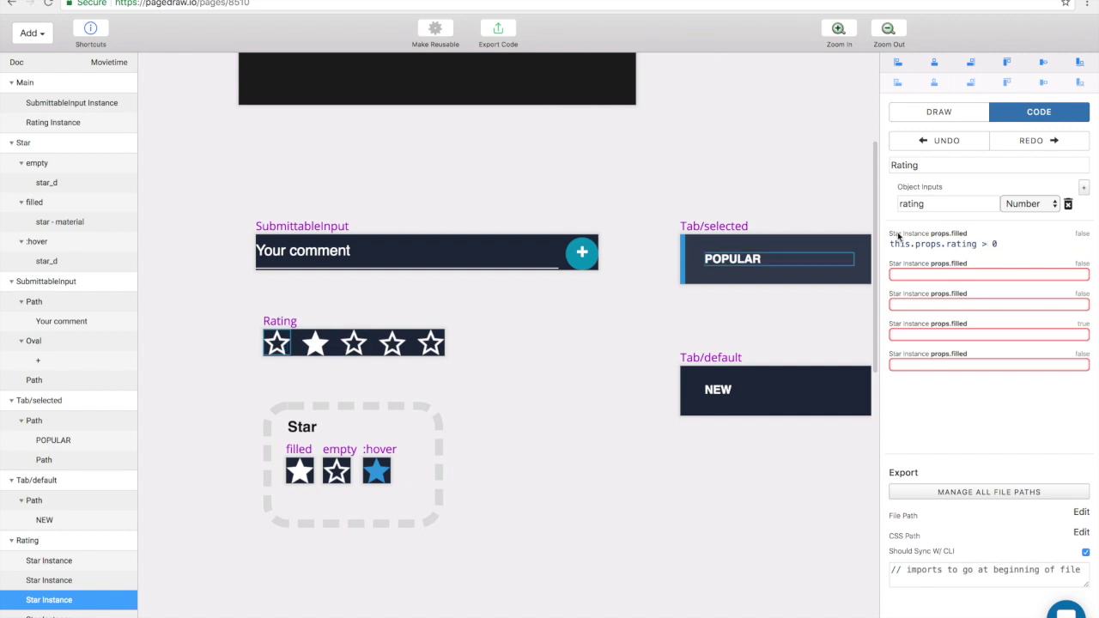
{"action": "triple_click", "coordinate": [978, 243]}
{"action": "key", "text": "ctrl+c"}
{"action": "left_click", "coordinate": [962, 274]}
{"action": "key", "text": "ctrl+v"}
{"action": "key", "text": "Return"}
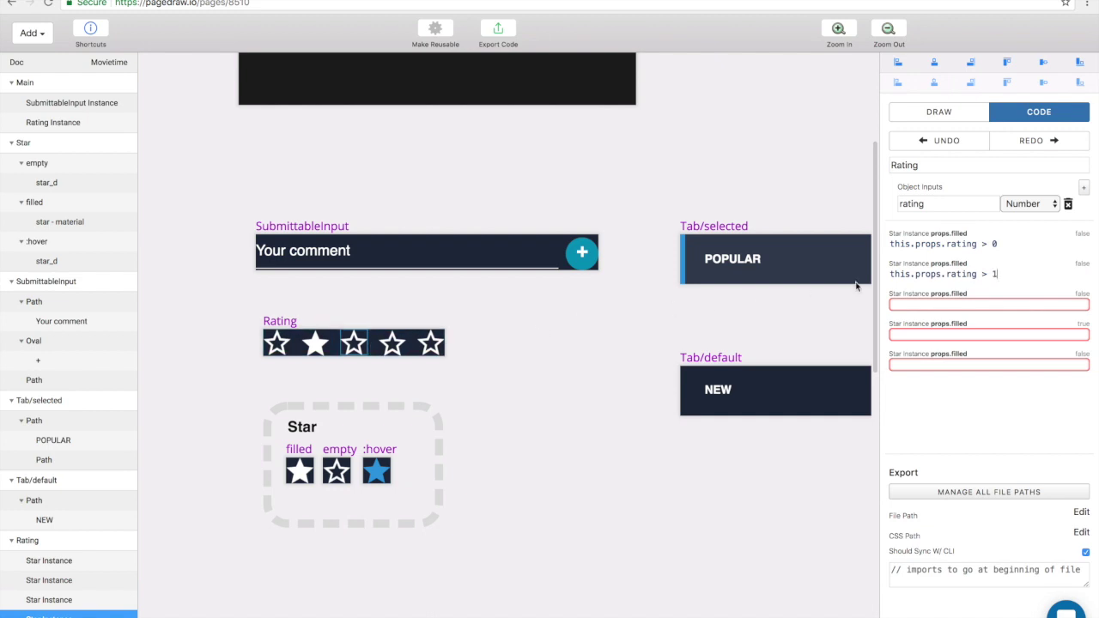
{"action": "triple_click", "coordinate": [968, 274]}
{"action": "key", "text": "BackSpace"}
{"action": "key", "text": "Return"}
- Set the second star's props.filled expression to this.props.rating > 1
{"action": "left_click", "coordinate": [964, 334]}
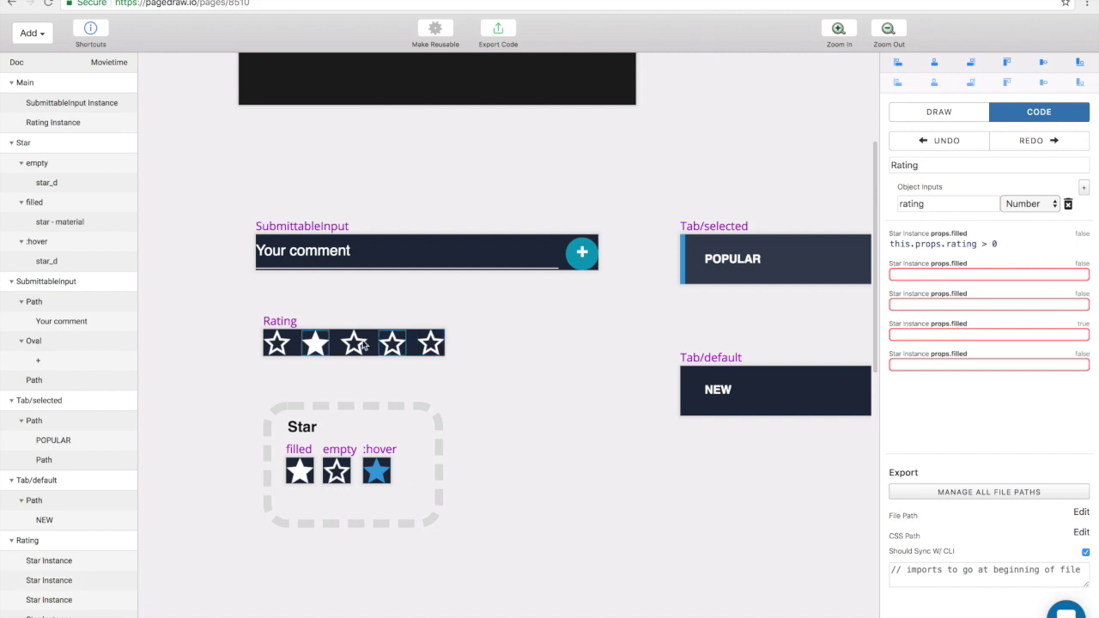
{"action": "left_click", "coordinate": [943, 335]}
{"action": "key", "text": "ctrl+v"}
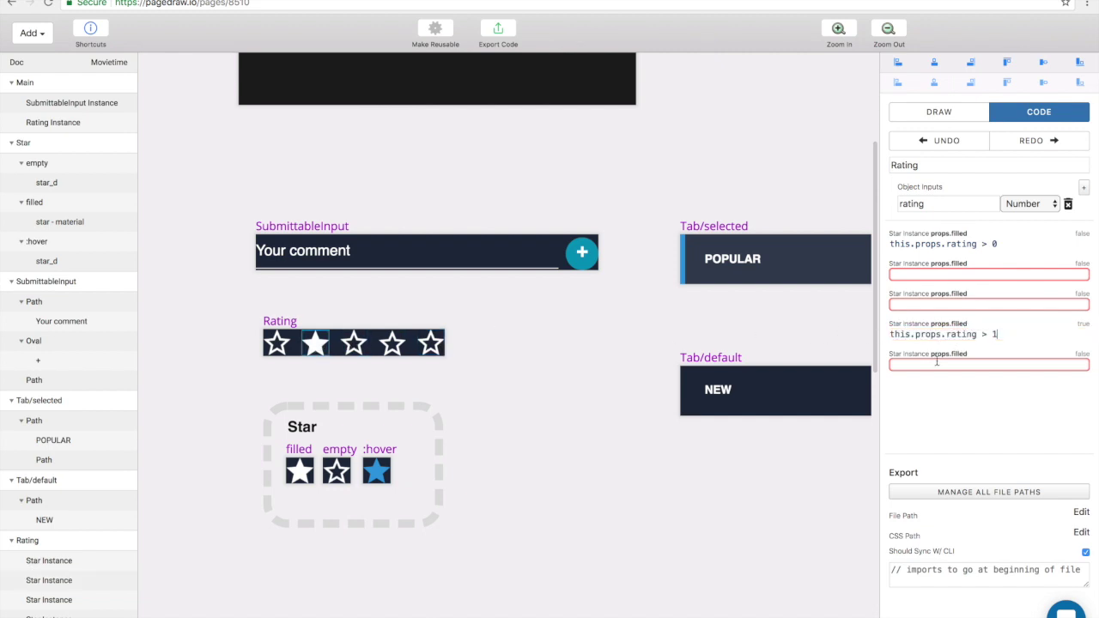
- Set the third star's props.filled expression to this.props.rating > 2
{"action": "triple_click", "coordinate": [981, 335]}
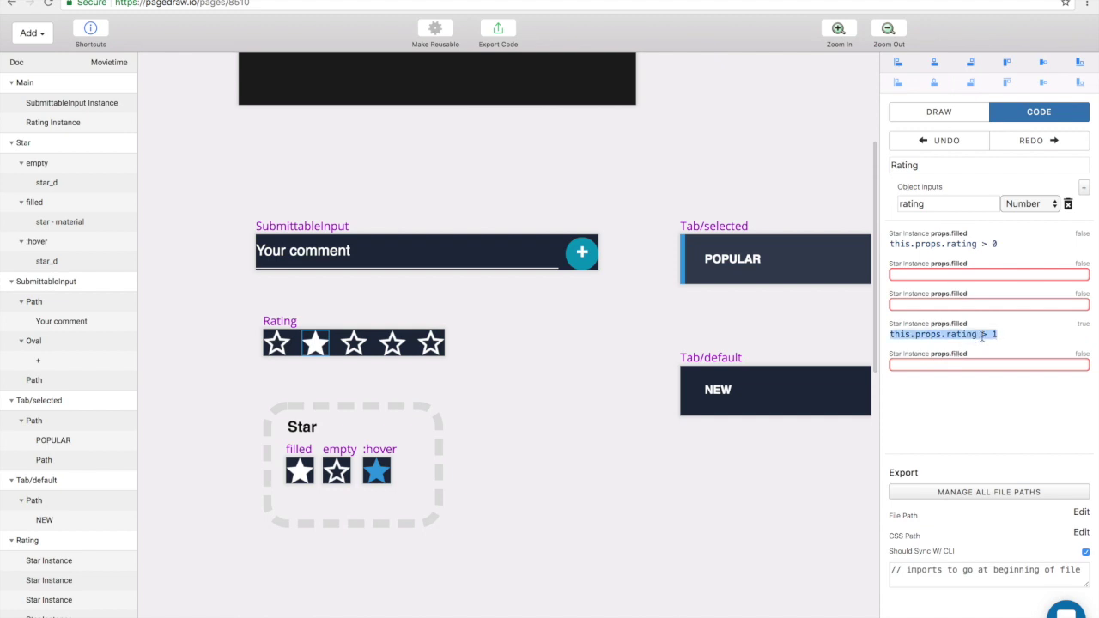
{"action": "left_click", "coordinate": [963, 275]}
{"action": "key", "text": "ctrl+v"}
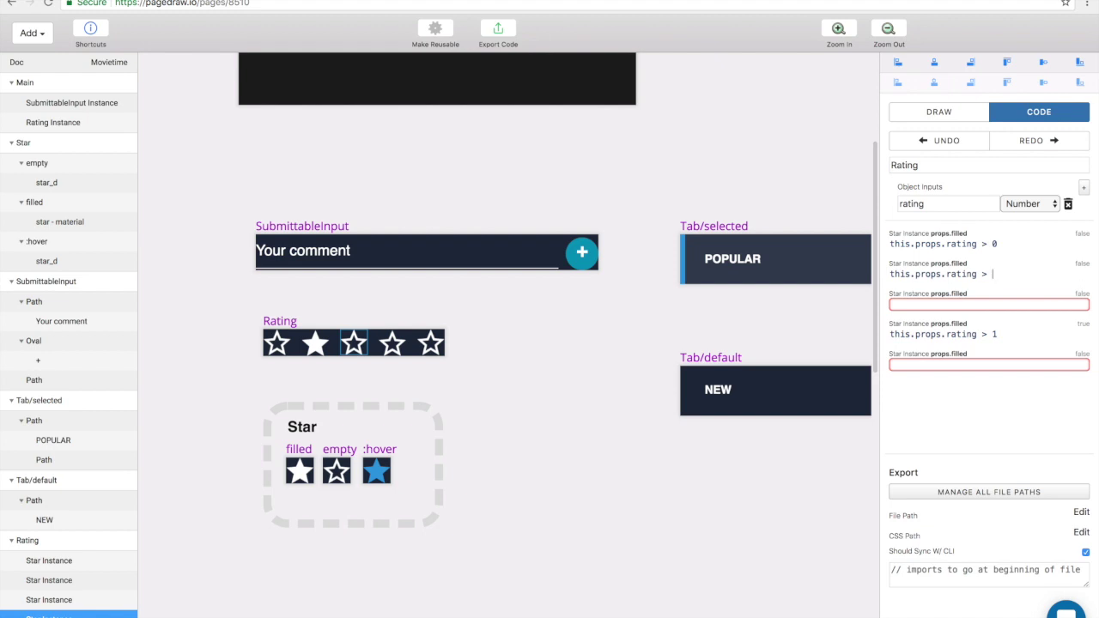
- Check which props.filled expression belongs to each of the five stars in the Rating component
{"action": "scroll", "coordinate": [314, 343], "scroll_direction": "up", "scroll_amount": 5}
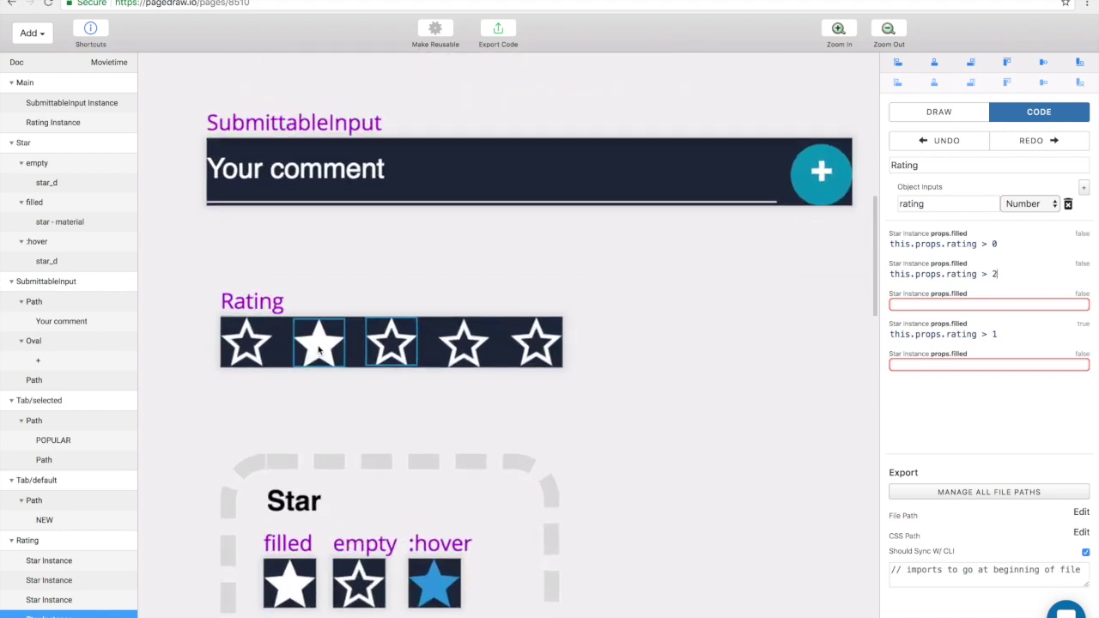
{"action": "scroll", "coordinate": [326, 346], "scroll_direction": "up", "scroll_amount": 1}
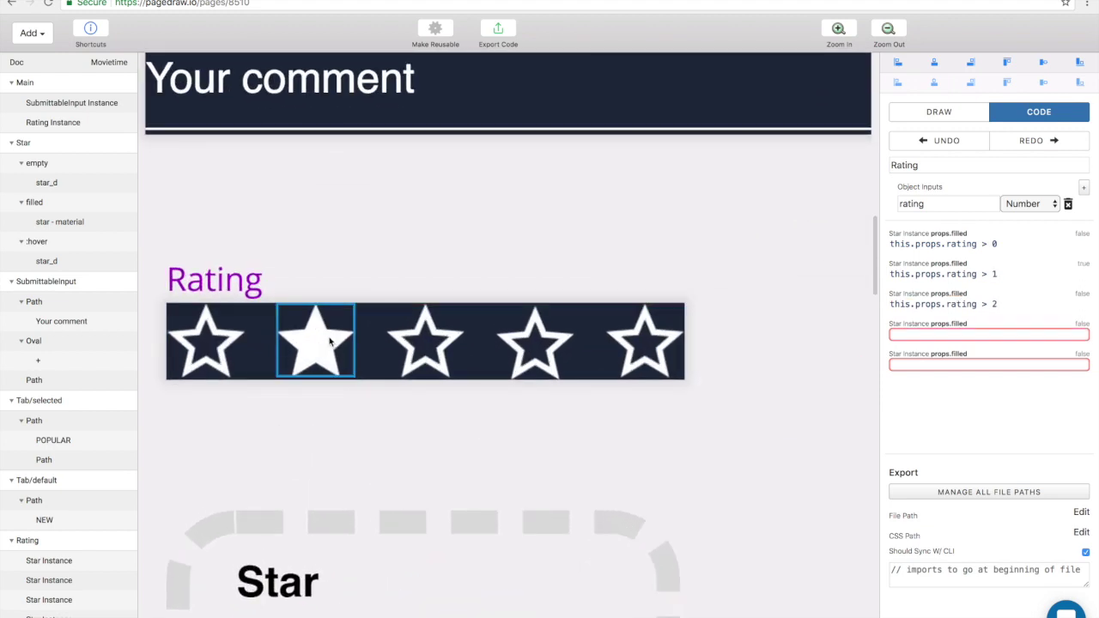
{"action": "left_click", "coordinate": [385, 343]}
{"action": "left_click", "coordinate": [206, 341]}
{"action": "left_click", "coordinate": [315, 341]}
{"action": "left_click", "coordinate": [427, 334]}
{"action": "left_click", "coordinate": [542, 339]}
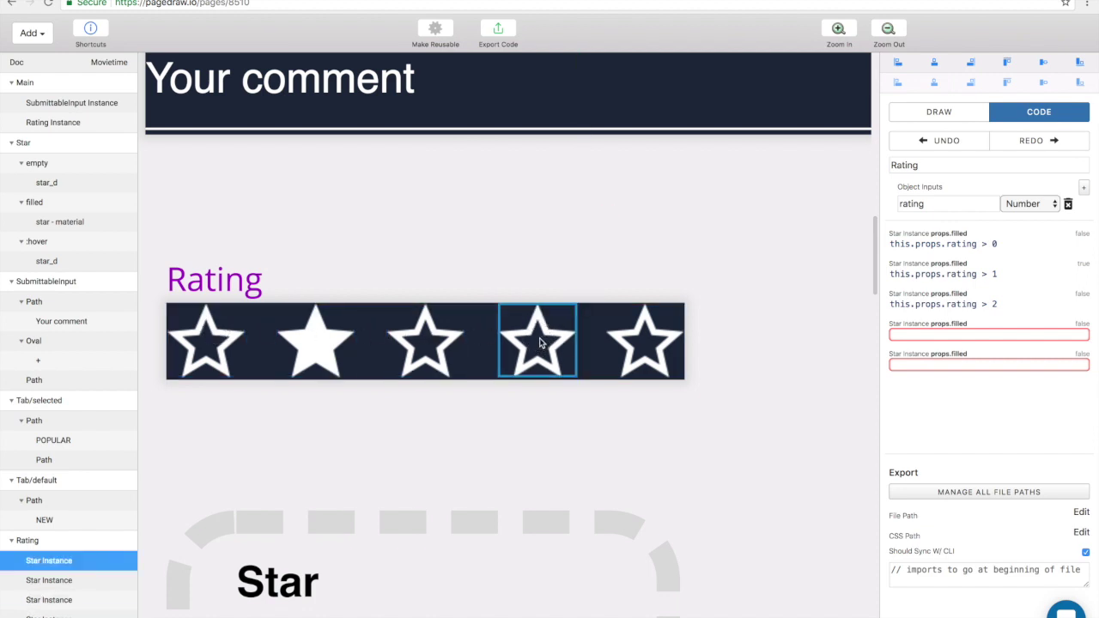
{"action": "left_click", "coordinate": [668, 342]}
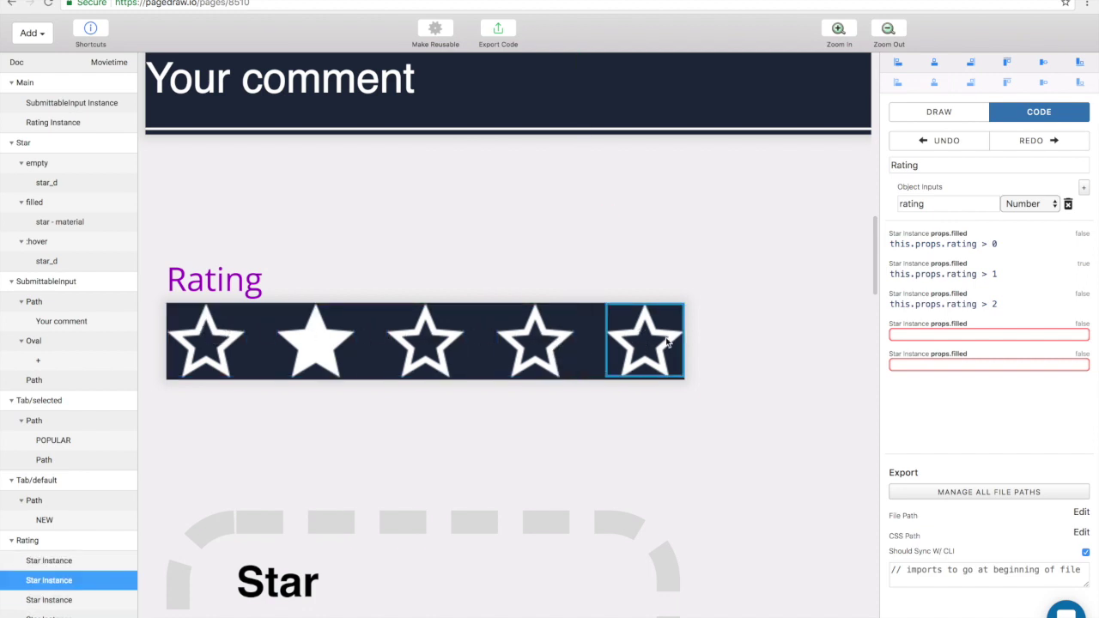
{"action": "left_click", "coordinate": [991, 243]}
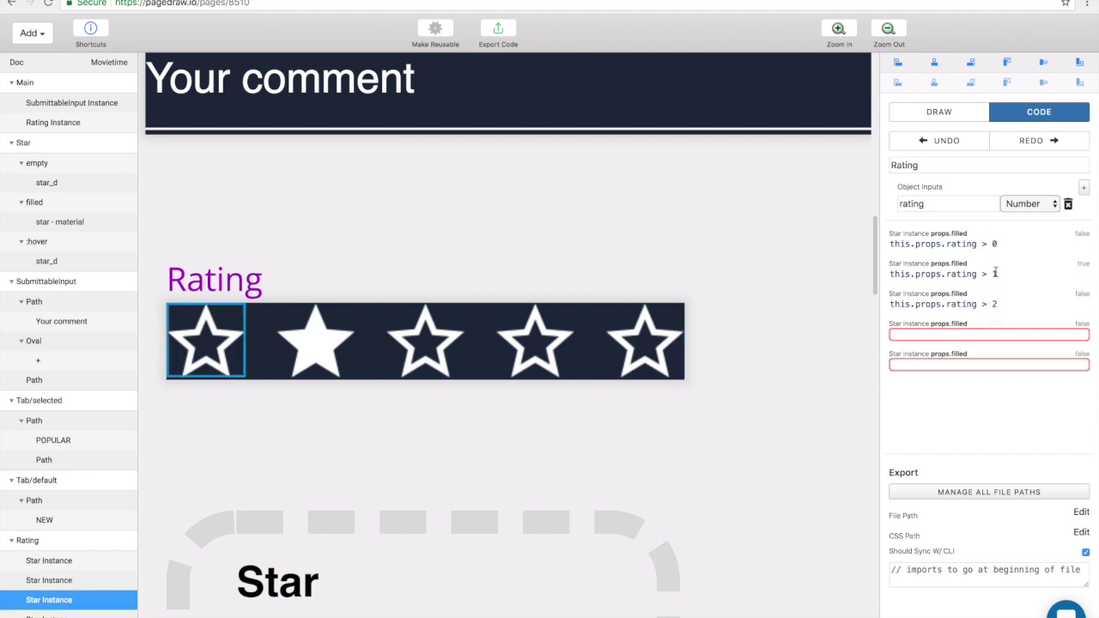
{"action": "left_click", "coordinate": [996, 303]}
{"action": "left_click", "coordinate": [1003, 334]}
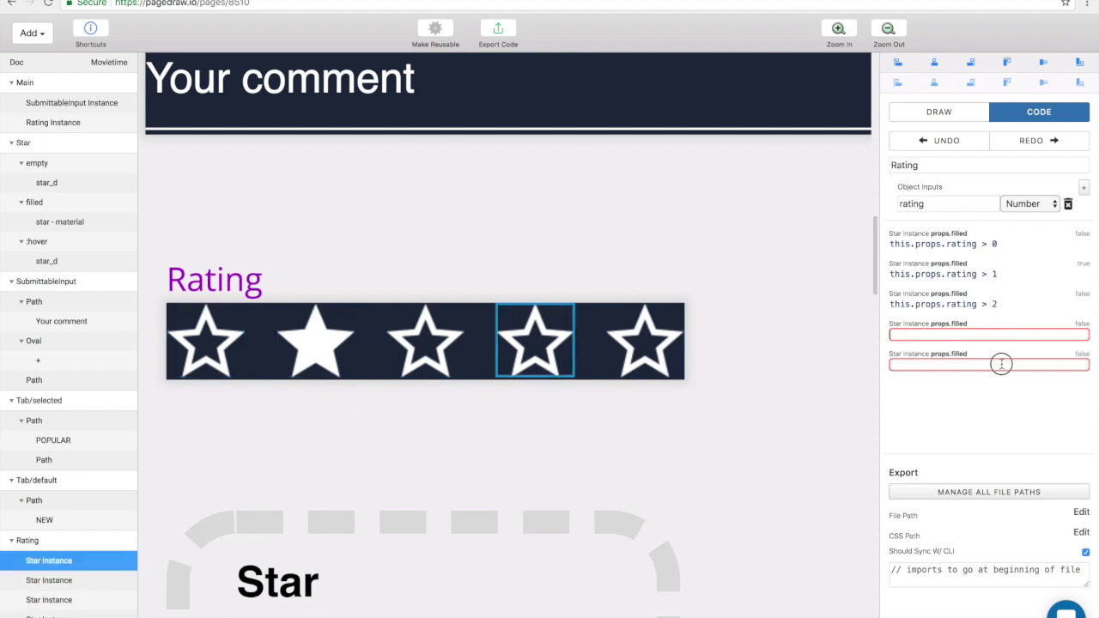
{"action": "left_click", "coordinate": [1001, 364]}
- Set the fourth star's props.filled expression to this.props.rating > 3 and the fifth star's to this.props.rating > 4
{"action": "triple_click", "coordinate": [992, 304]}
{"action": "key", "text": "ctrl+c"}
{"action": "left_click", "coordinate": [996, 334]}
{"action": "key", "text": "ctrl+v"}
{"action": "triple_click", "coordinate": [1003, 334]}
{"action": "key", "text": "ctrl+c"}
{"action": "left_click", "coordinate": [1001, 364]}
{"action": "key", "text": "ctrl+v"}
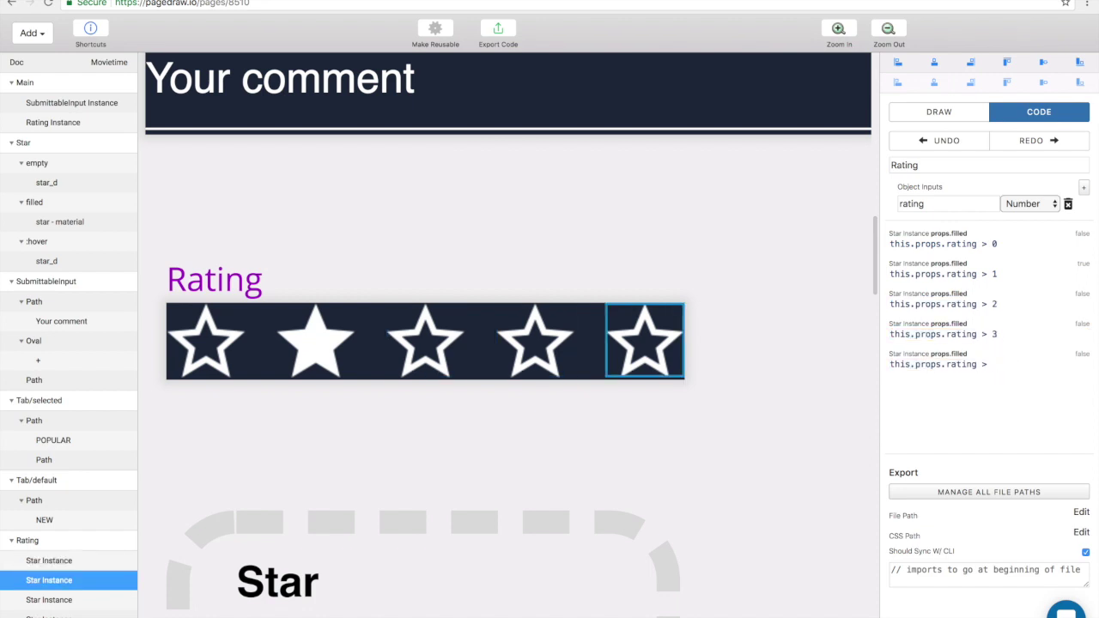
{"action": "left_click", "coordinate": [758, 444]}
- Move the Rating instance in Main slightly upward to about X 29, Y 140
{"action": "scroll", "coordinate": [758, 444], "scroll_direction": "down", "scroll_amount": 5}
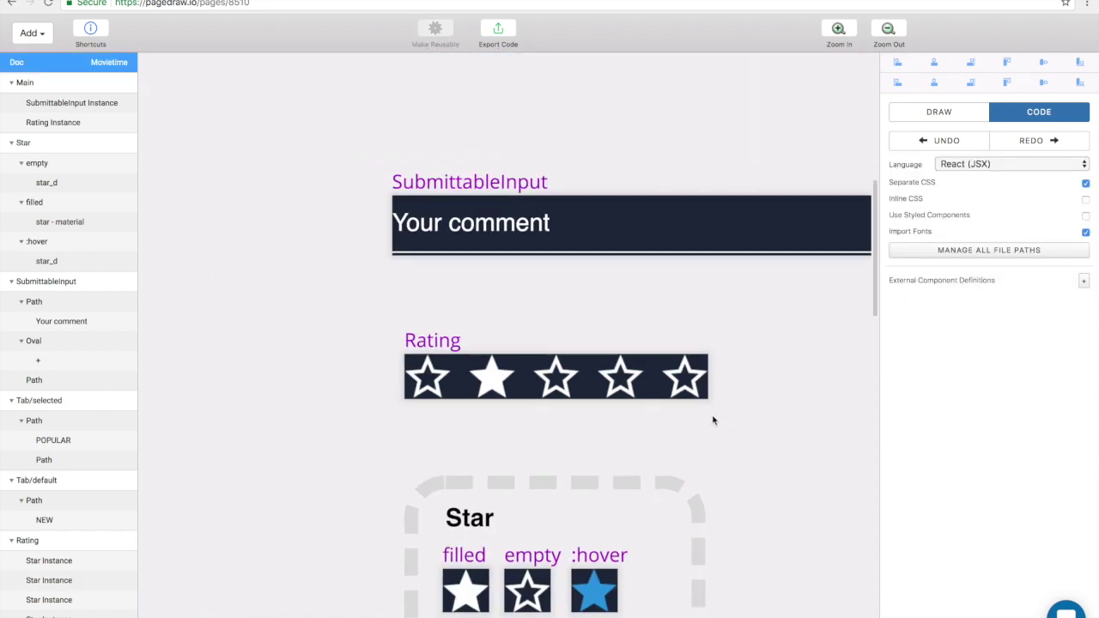
{"action": "scroll", "coordinate": [494, 388], "scroll_direction": "down", "scroll_amount": 2}
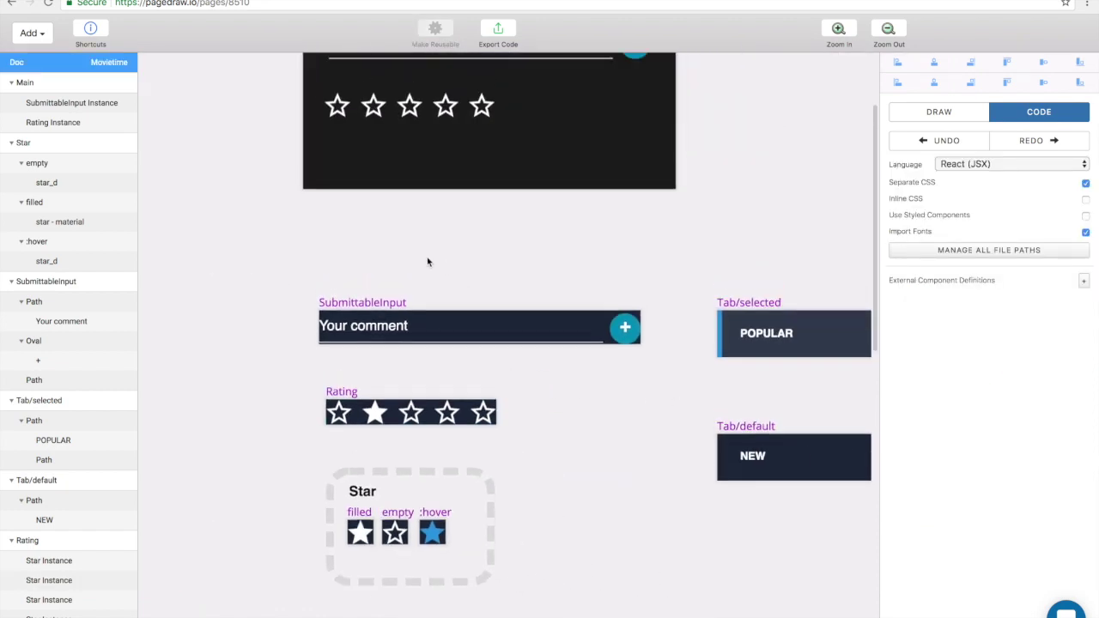
{"action": "left_click", "coordinate": [412, 108]}
{"action": "scroll", "coordinate": [387, 202], "scroll_direction": "up", "scroll_amount": 3}
{"action": "mouse_move", "coordinate": [386, 202]}
{"action": "left_mouse_down"}
{"action": "mouse_move", "coordinate": [391, 211]}
{"action": "mouse_move", "coordinate": [389, 192]}
{"action": "left_mouse_up"}
- Try several values for the Rating prop of Main's Rating instance, ending at 1, and shift the instance to X 34
{"action": "left_click", "coordinate": [939, 112]}
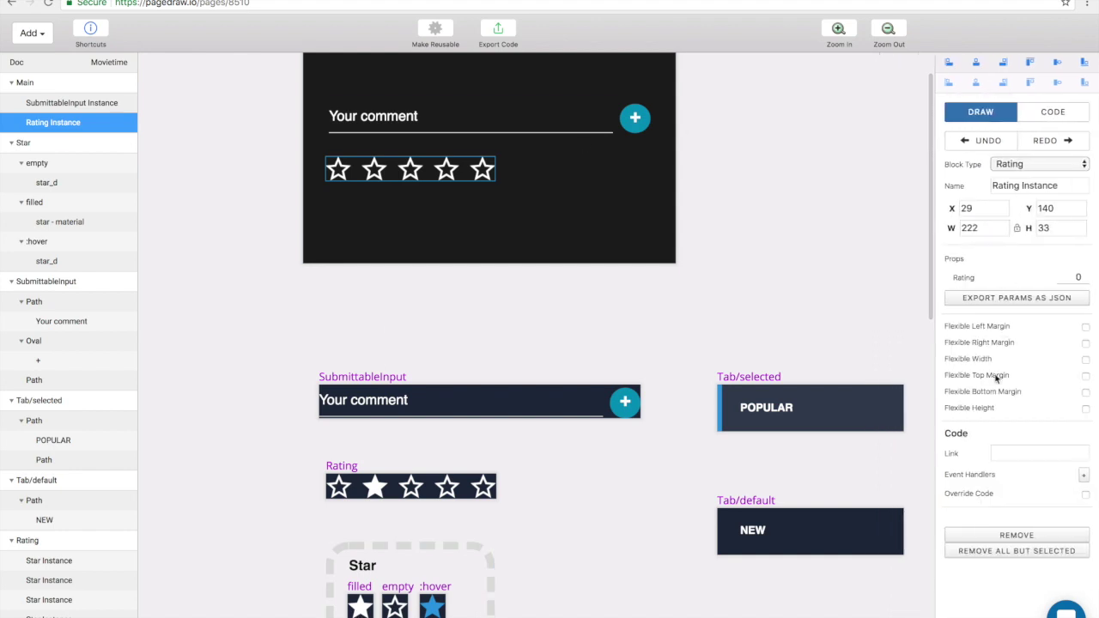
{"action": "left_click", "coordinate": [1080, 277]}
{"action": "left_click", "coordinate": [1086, 274]}
{"action": "left_click", "coordinate": [1086, 274]}
{"action": "left_click", "coordinate": [1087, 274]}
{"action": "left_click", "coordinate": [1087, 274]}
{"action": "left_click", "coordinate": [1085, 281]}
{"action": "left_click", "coordinate": [1085, 281]}
{"action": "left_click", "coordinate": [1085, 281]}
{"action": "left_click", "coordinate": [1086, 274]}
{"action": "left_click", "coordinate": [1086, 274]}
{"action": "left_click", "coordinate": [1086, 274]}
{"action": "left_click", "coordinate": [1086, 274]}
{"action": "left_click", "coordinate": [1085, 280]}
{"action": "left_click", "coordinate": [1086, 281]}
{"action": "left_click", "coordinate": [1086, 281]}
{"action": "left_click", "coordinate": [1085, 281]}
{"action": "left_click_drag", "start_coordinate": [375, 180], "coordinate": [380, 181]}
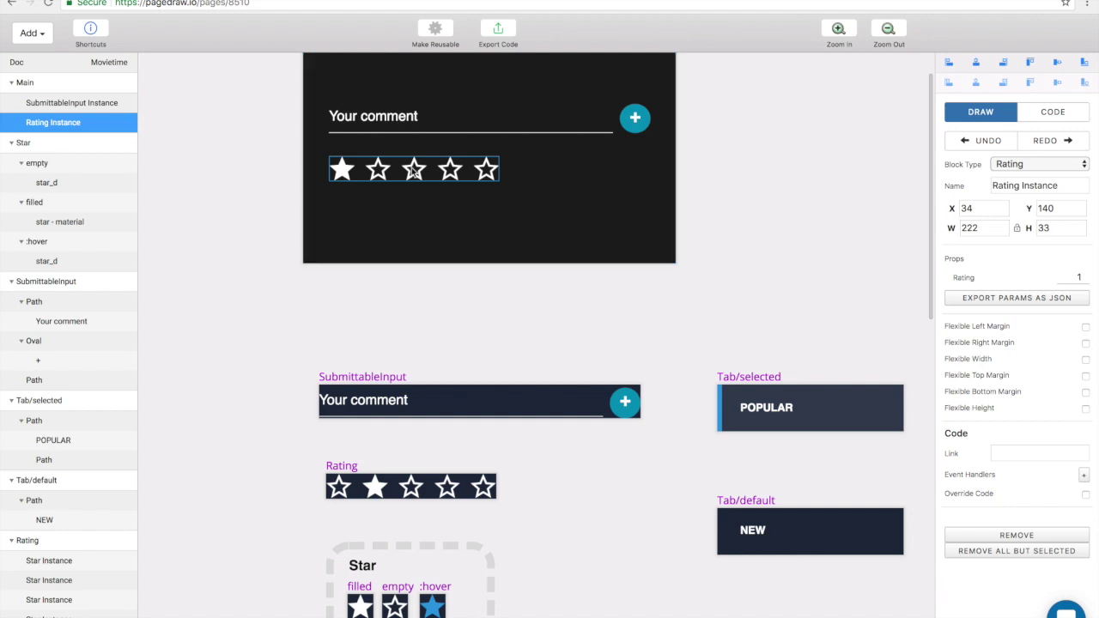
- Examine the Filled bindings of the first two stars in the Rating component and the Star multistate group's filled input
{"action": "left_click", "coordinate": [364, 501]}
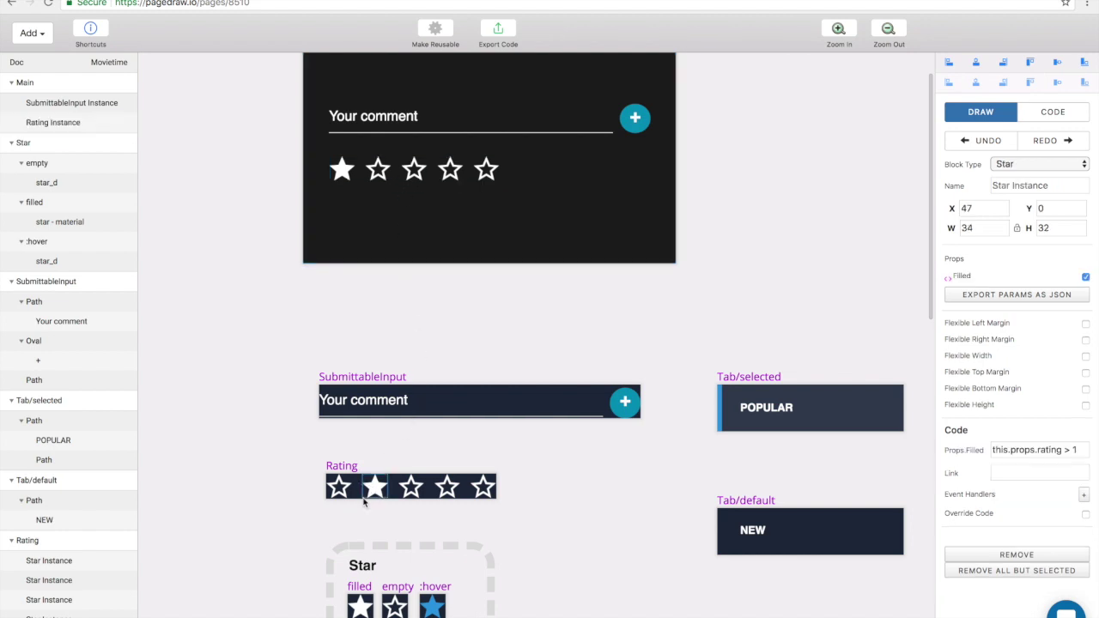
{"action": "scroll", "coordinate": [364, 501], "scroll_direction": "down", "scroll_amount": 3}
{"action": "scroll", "coordinate": [342, 389], "scroll_direction": "up", "scroll_amount": 3}
{"action": "scroll", "coordinate": [342, 389], "scroll_direction": "up", "scroll_amount": 2}
{"action": "scroll", "coordinate": [368, 461], "scroll_direction": "down", "scroll_amount": 3}
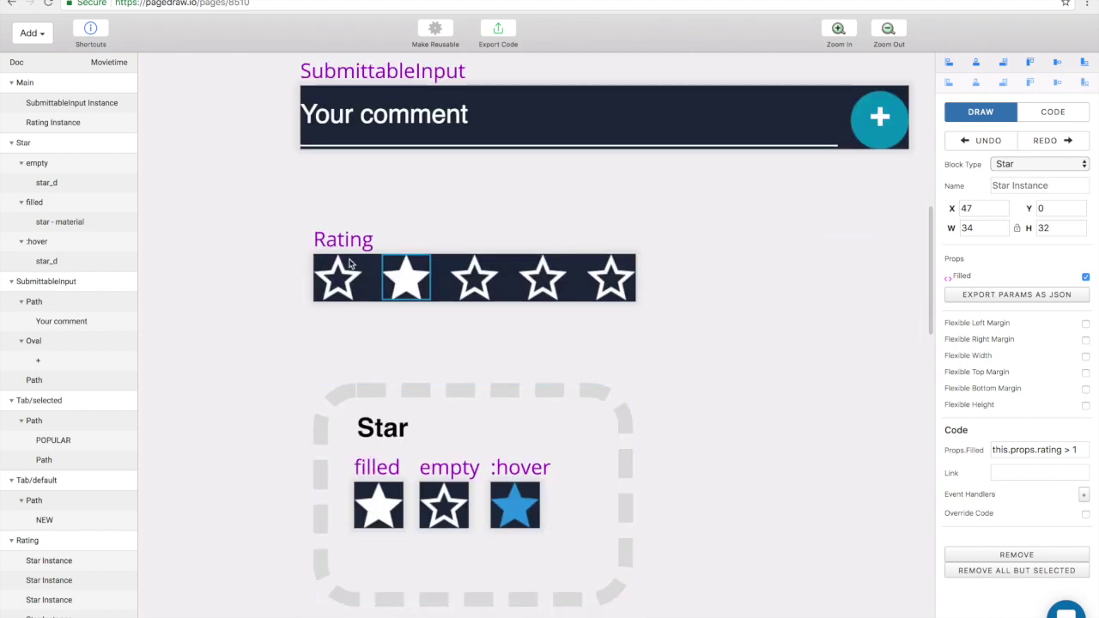
{"action": "mouse_move", "coordinate": [441, 391]}
{"action": "left_mouse_down"}
{"action": "mouse_move", "coordinate": [444, 409]}
{"action": "mouse_move", "coordinate": [457, 406]}
{"action": "left_mouse_up"}
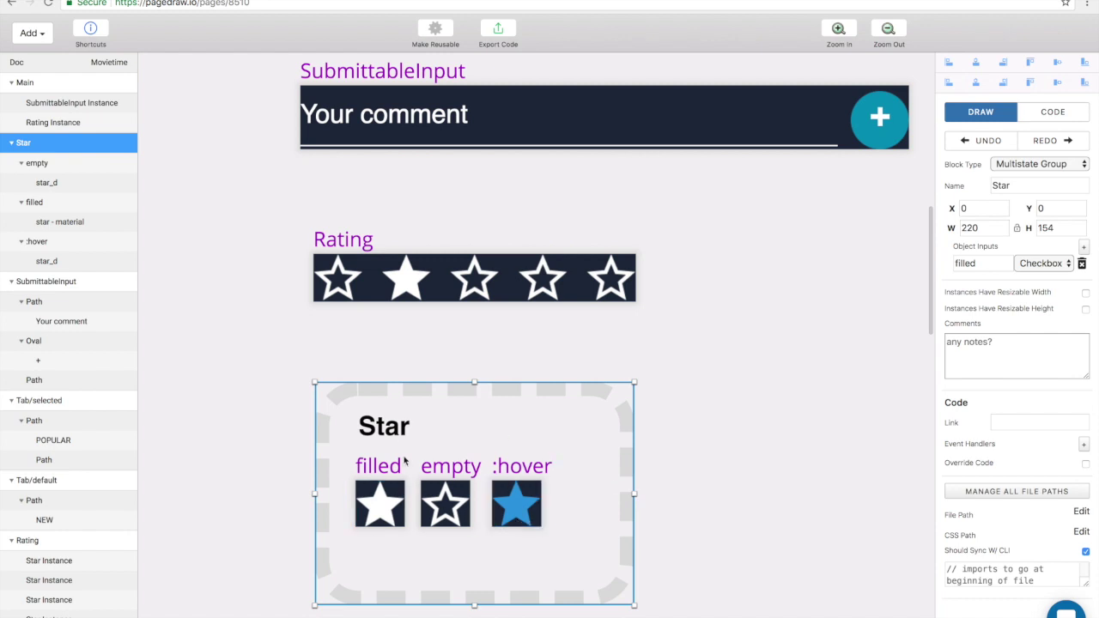
{"action": "left_click", "coordinate": [338, 275]}
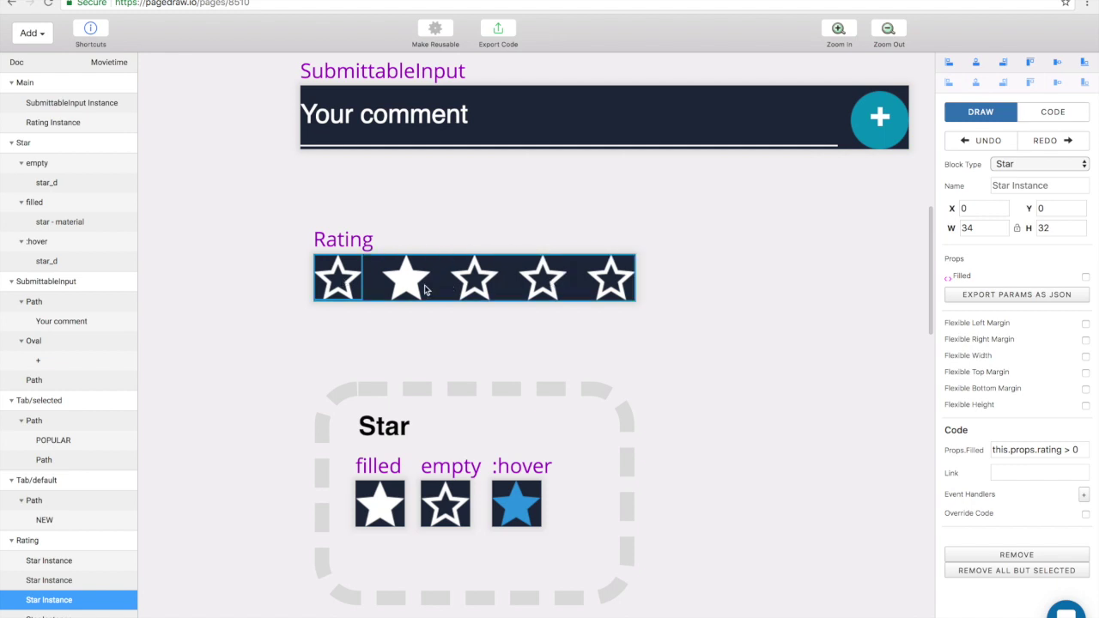
{"action": "left_click_drag", "start_coordinate": [436, 417], "coordinate": [423, 419]}
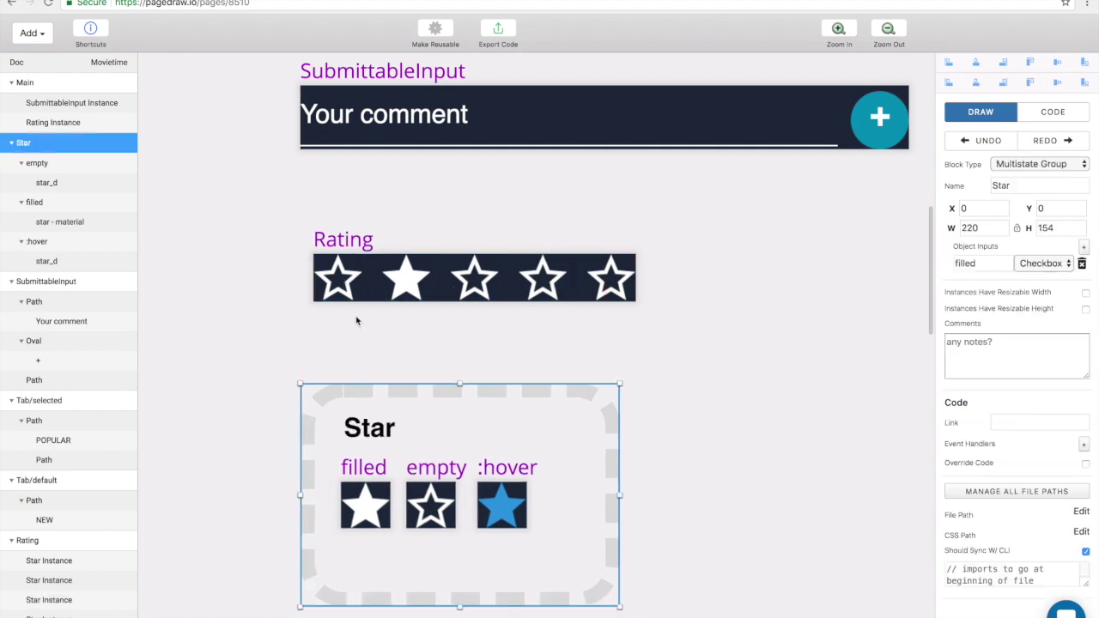
{"action": "left_click", "coordinate": [403, 277]}
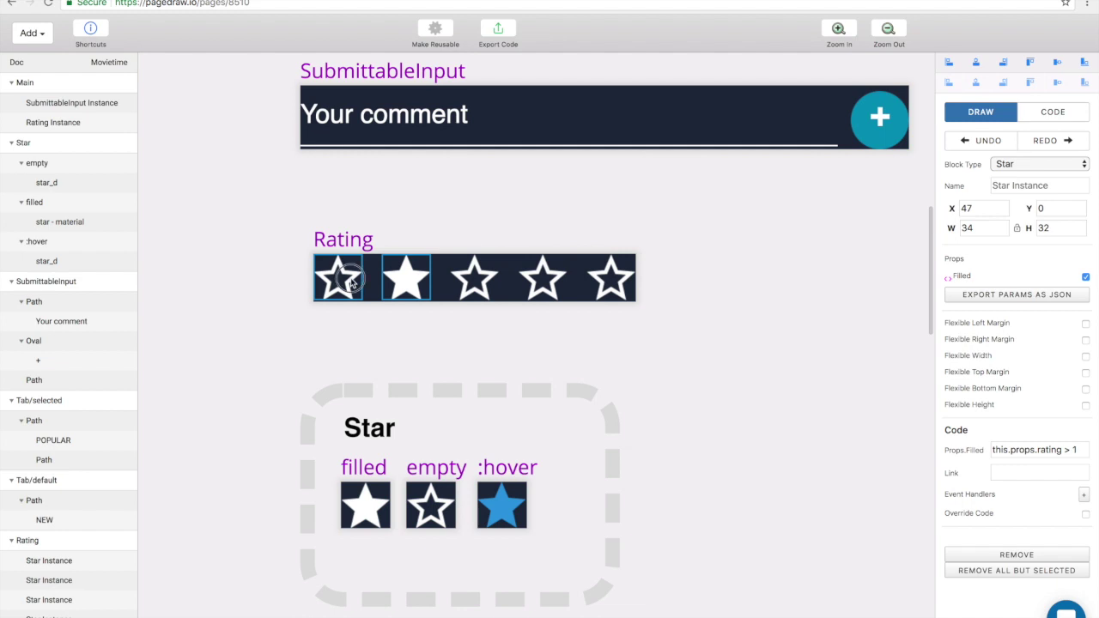
- Add an onClick event handler to the first star with the code () => this.props.setRating(1)
{"action": "left_click", "coordinate": [350, 283]}
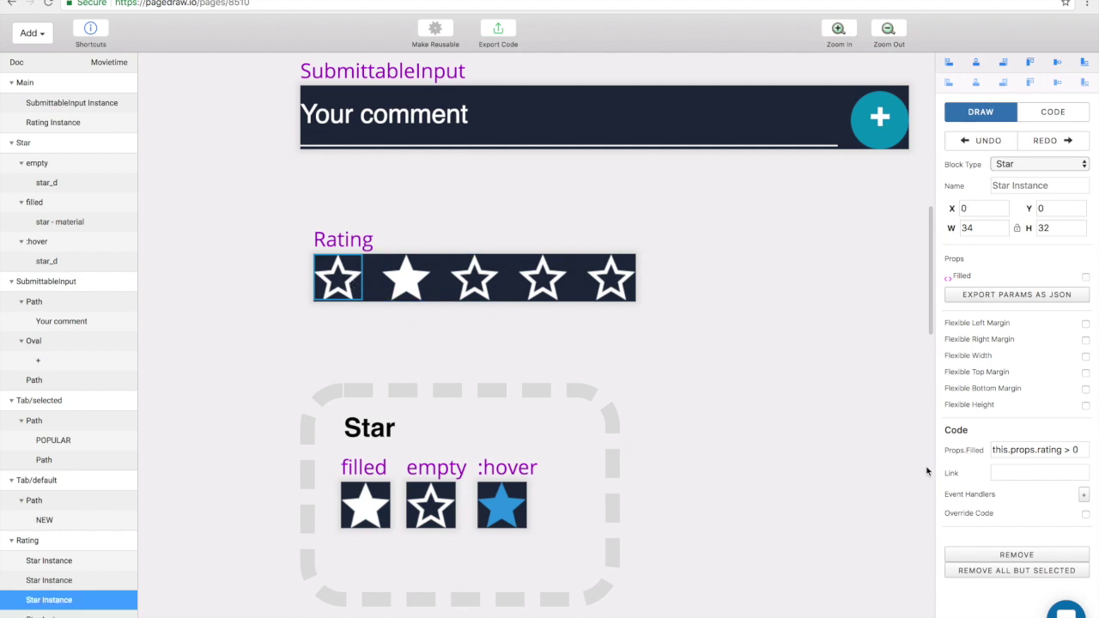
{"action": "left_click", "coordinate": [1085, 496]}
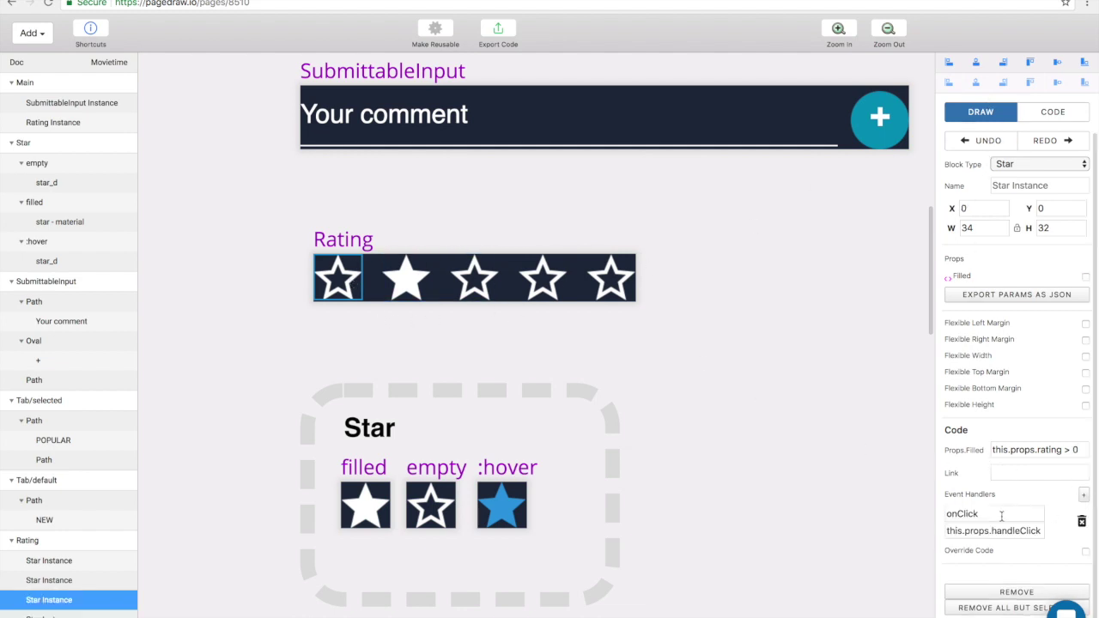
{"action": "double_click", "coordinate": [1006, 530]}
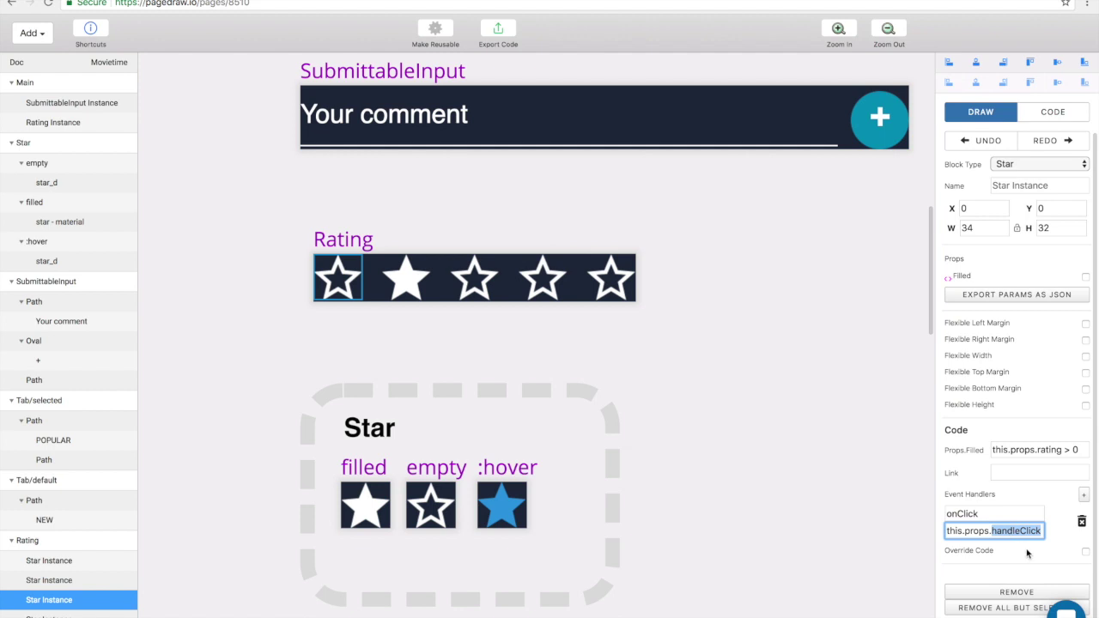
{"action": "type", "text": "setRating(1)"}
{"action": "left_click", "coordinate": [947, 530]}
{"action": "type", "text": "() =>"}
{"action": "key", "text": "End"}
{"action": "key", "text": "Home"}
{"action": "key", "text": "End"}
- Add an onClick handler to the second star, reusing the first star's () => this.props.setRating code
{"action": "triple_click", "coordinate": [1038, 530]}
{"action": "key", "text": "ctrl+c"}
{"action": "left_click", "coordinate": [406, 277]}
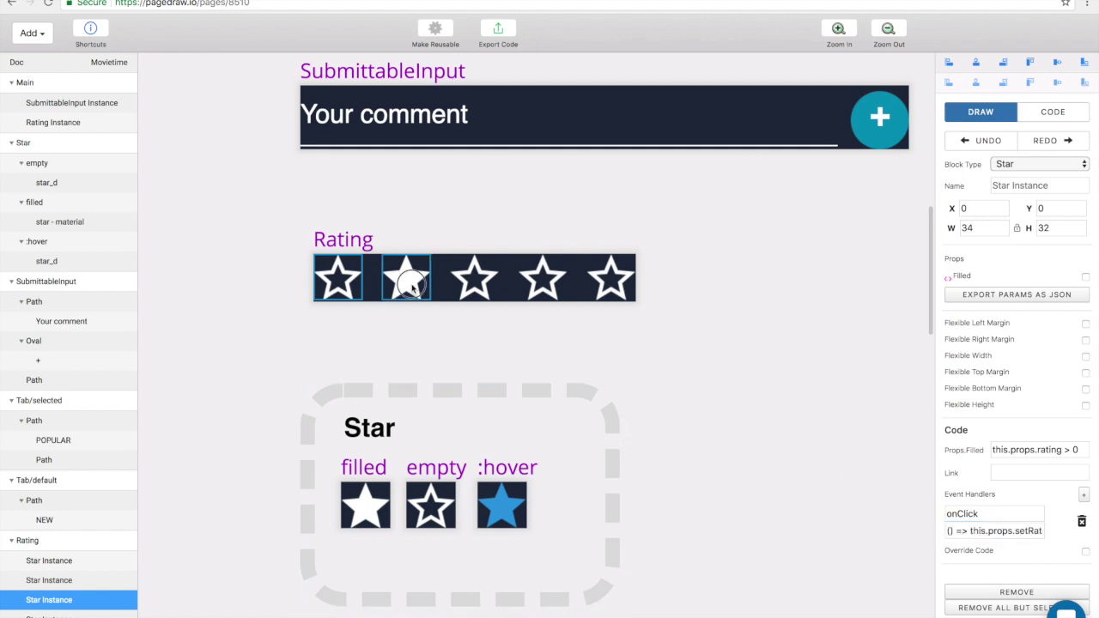
{"action": "left_click", "coordinate": [1086, 497]}
{"action": "triple_click", "coordinate": [987, 530]}
{"action": "key", "text": "ctrl+v"}
{"action": "key", "text": "Home"}
{"action": "type", "text": "() =>"}
- Add an onClick handler to the third star with the same () => this.props.setRating call
{"action": "left_click", "coordinate": [485, 286]}
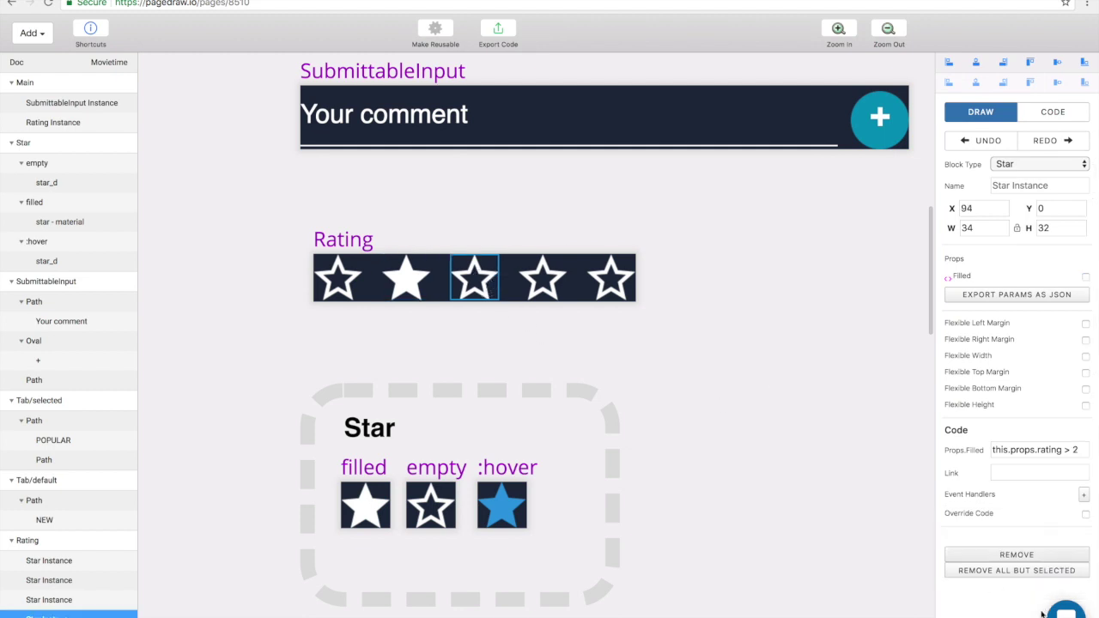
{"action": "triple_click", "coordinate": [1007, 534]}
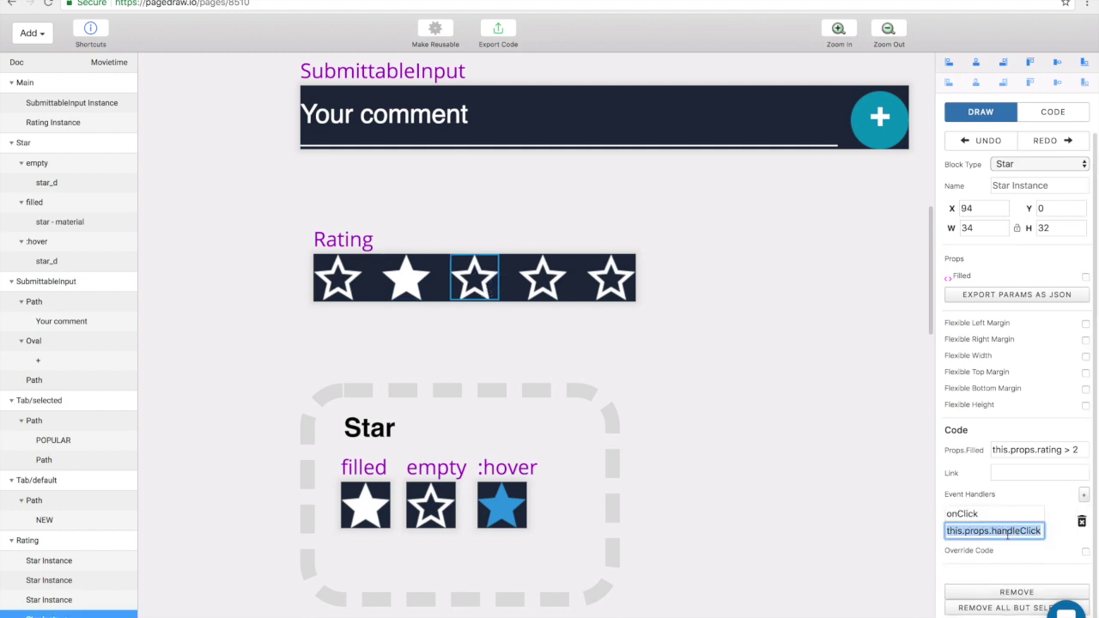
{"action": "key", "text": "ctrl+v"}
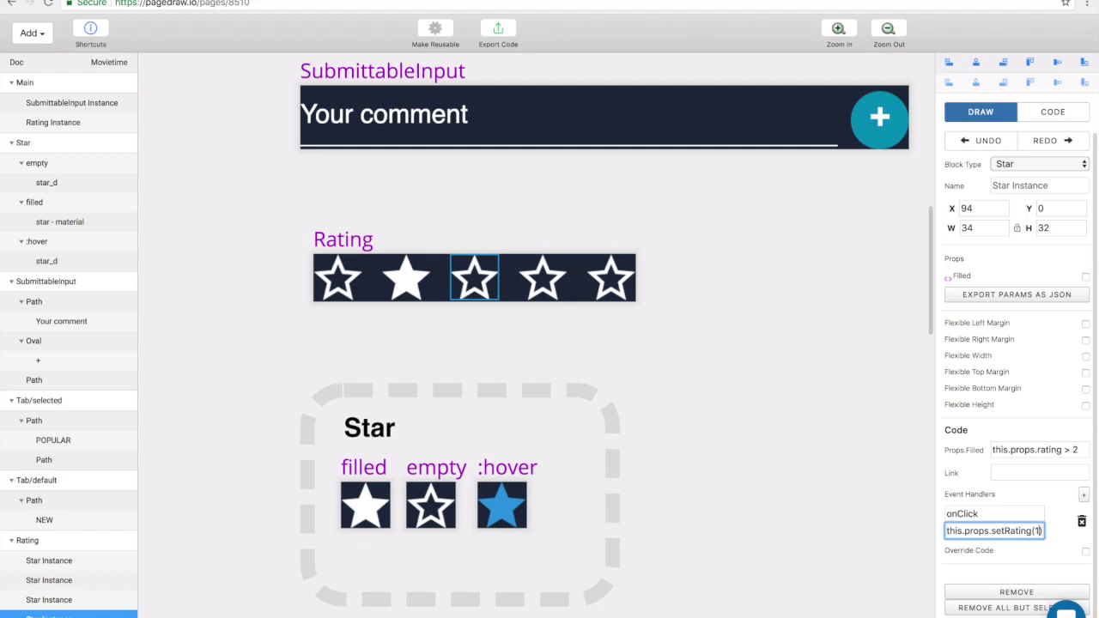
- Add onClick event handlers to the fourth and fifth stars
{"action": "left_click", "coordinate": [543, 277]}
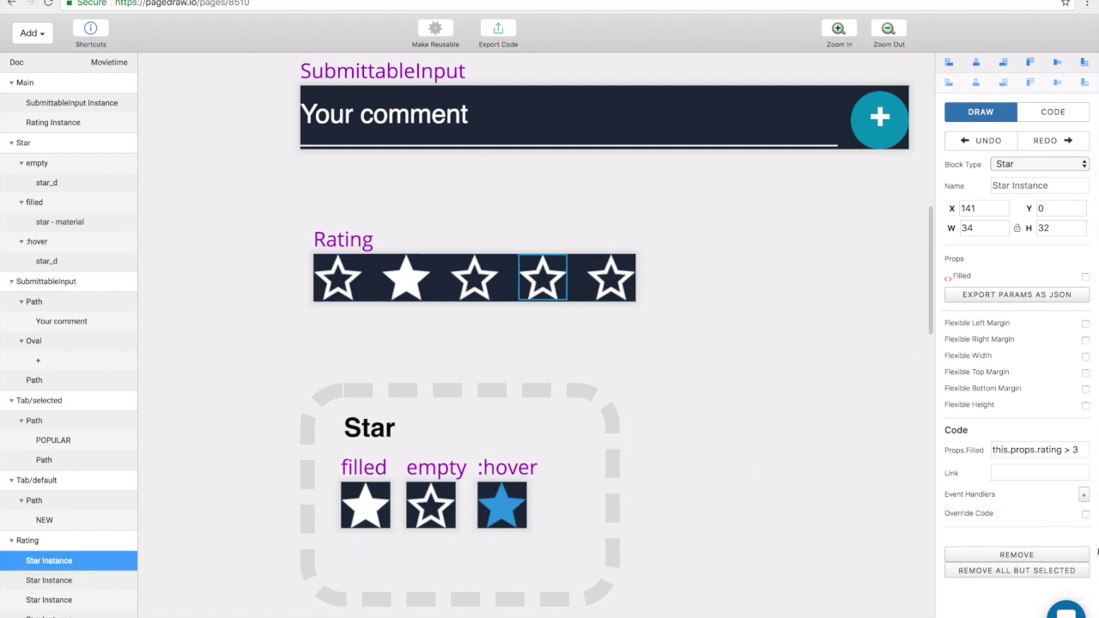
{"action": "left_click", "coordinate": [1083, 495]}
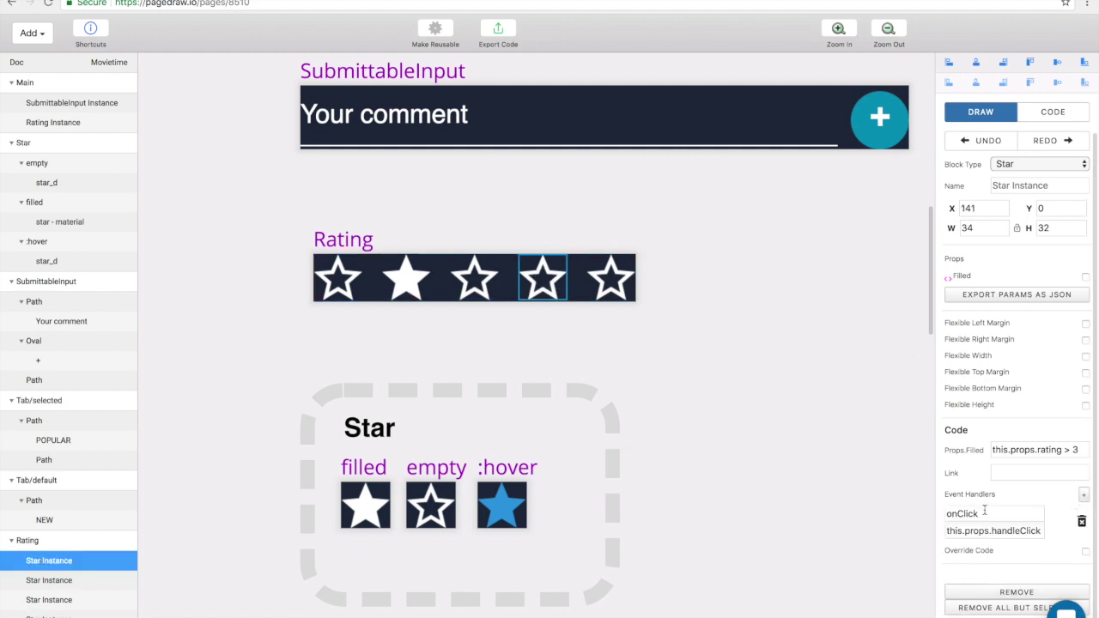
{"action": "left_click", "coordinate": [615, 287]}
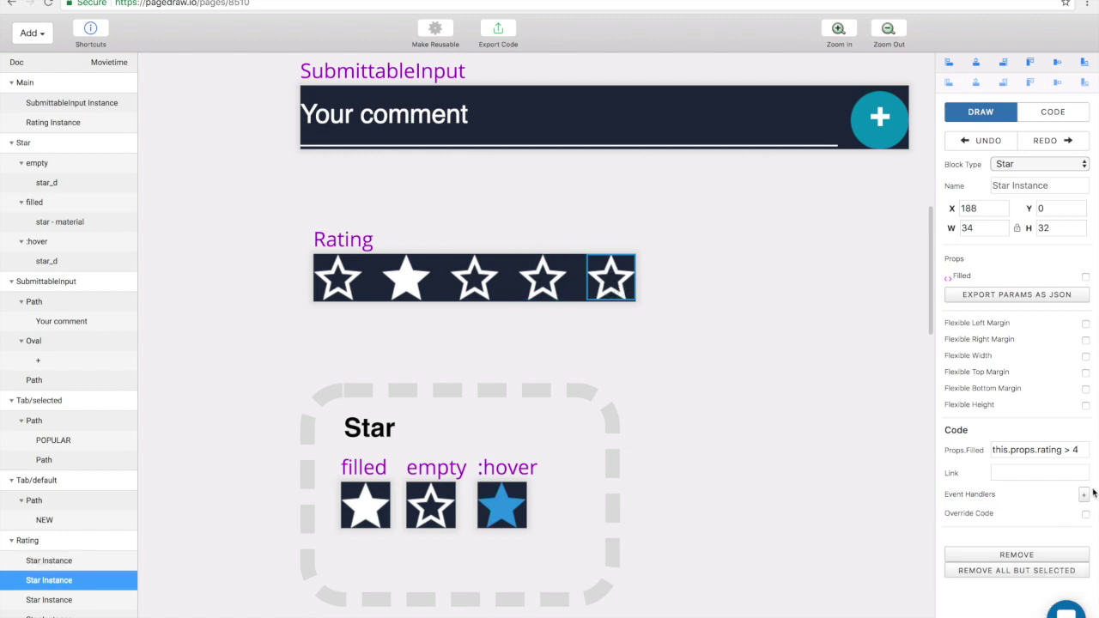
- Set the fourth star's onClick handler code to () => this.props.setRating(4)
{"action": "left_click", "coordinate": [1080, 112]}
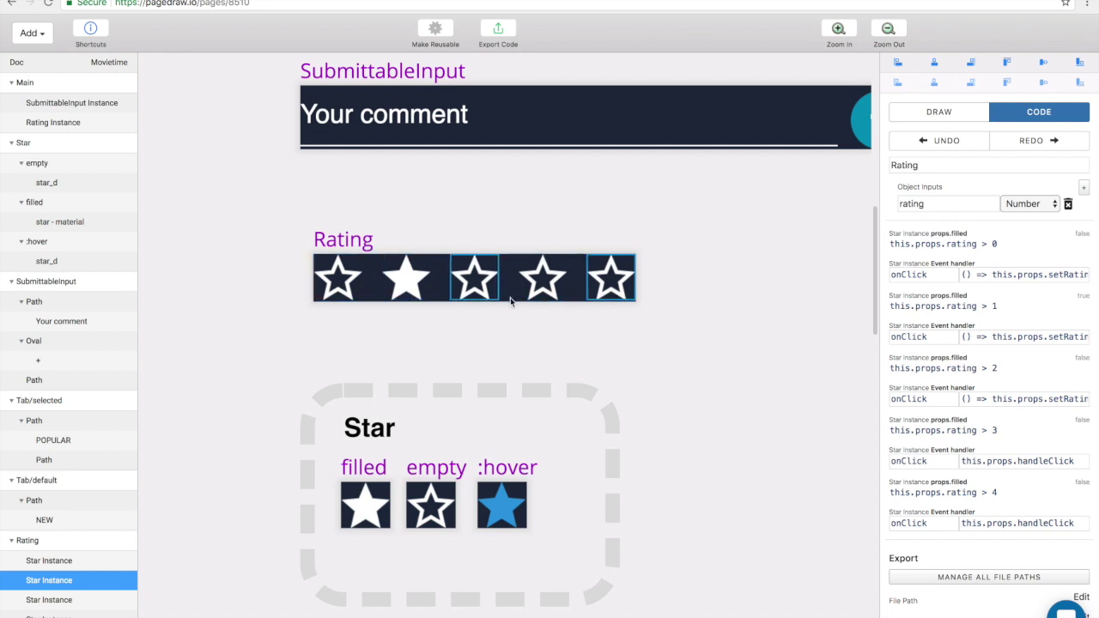
{"action": "scroll", "coordinate": [990, 455], "scroll_direction": "down", "scroll_amount": 1}
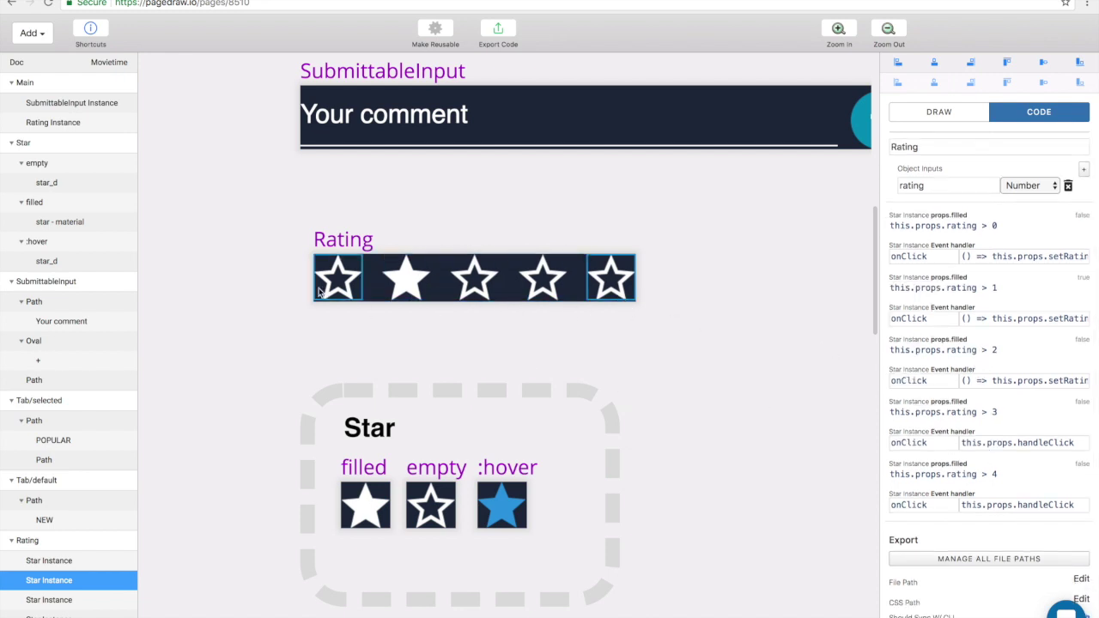
{"action": "double_click", "coordinate": [1069, 442]}
{"action": "key", "text": "ctrl+a"}
{"action": "key", "text": "ctrl+v"}
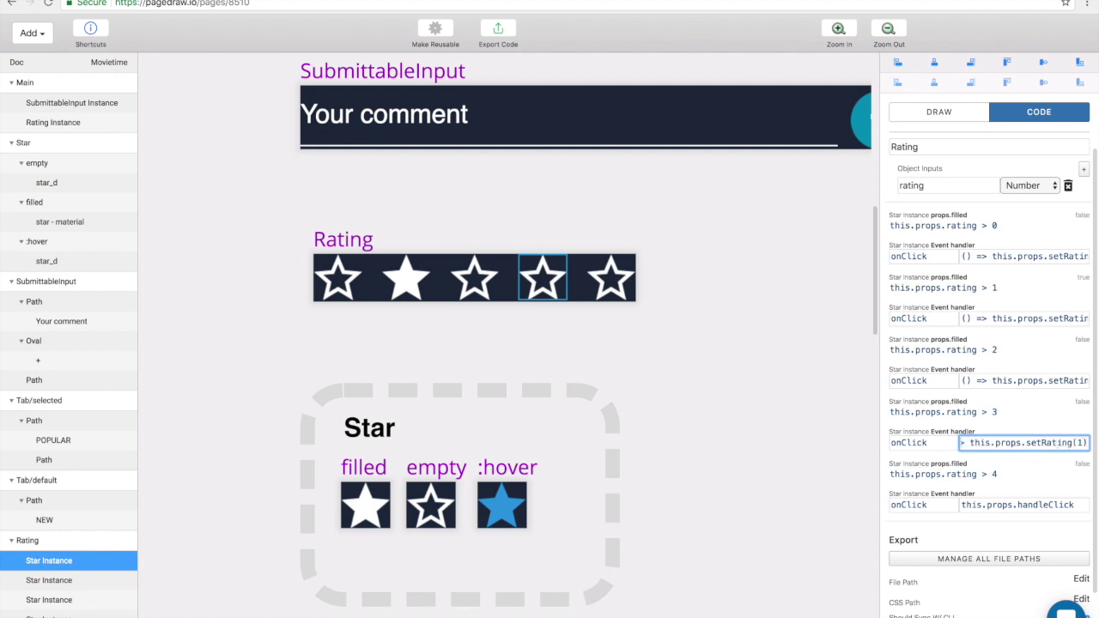
{"action": "key", "text": "BackSpace"}
{"action": "type", "text": "4"}
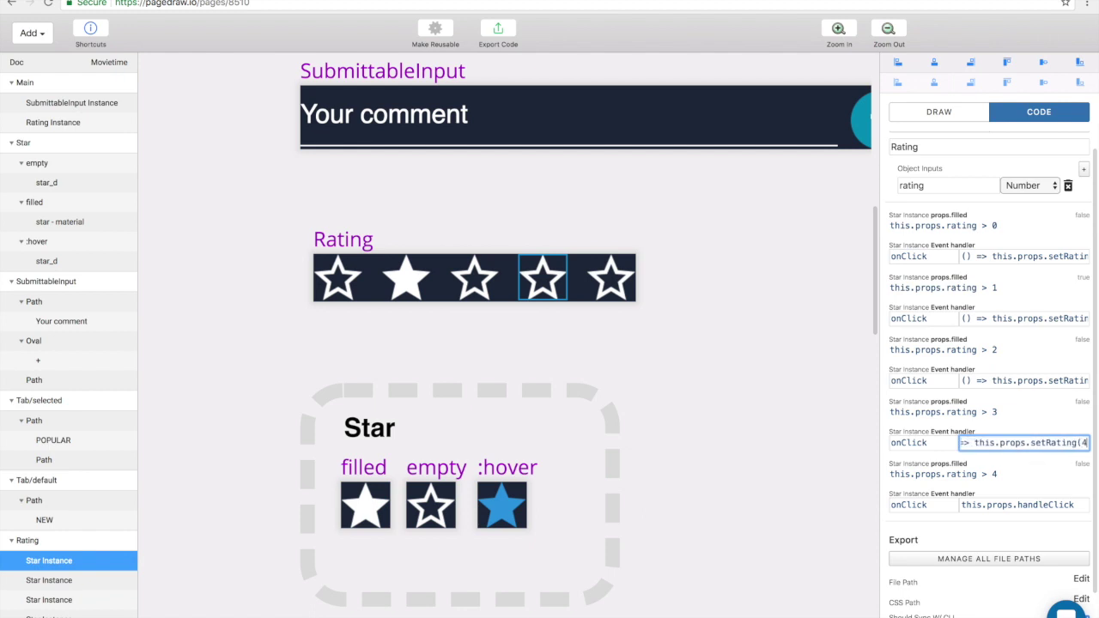
- Set the fifth star's onClick handler code to () => this.props.setRating(5)
{"action": "left_click", "coordinate": [1062, 505]}
{"action": "key", "text": "ctrl+a"}
{"action": "key", "text": "ctrl+v"}
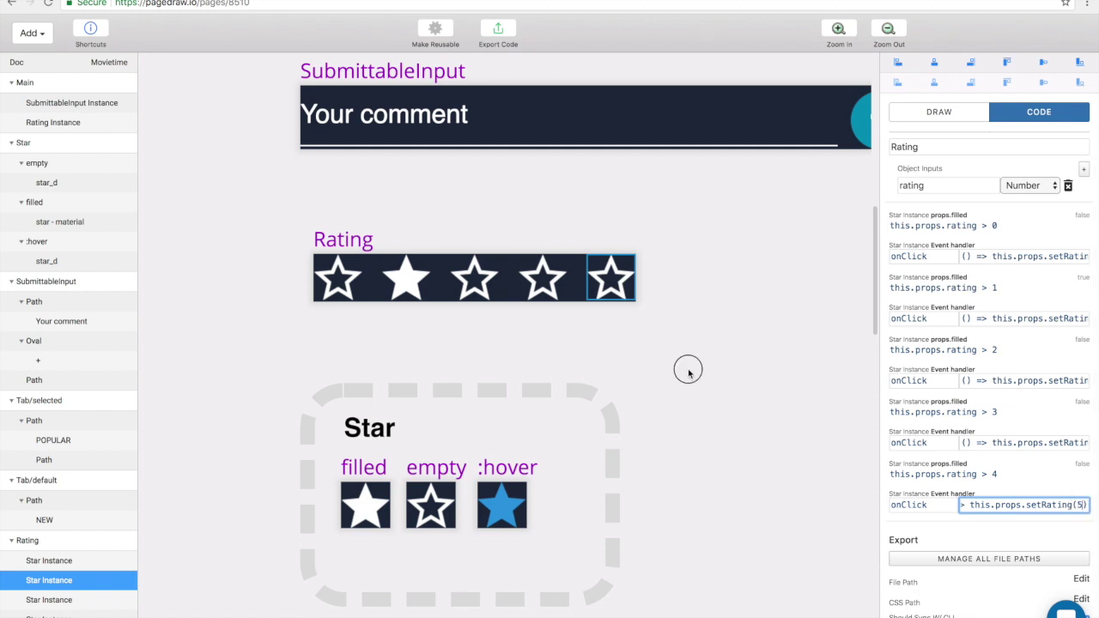
{"action": "left_click", "coordinate": [692, 367]}
- Add a second object input named setRating to the Rating component and set its type to Function
{"action": "key", "text": "super+minus"}
{"action": "scroll", "coordinate": [662, 336], "scroll_direction": "up", "scroll_amount": 2}
{"action": "left_click", "coordinate": [534, 357]}
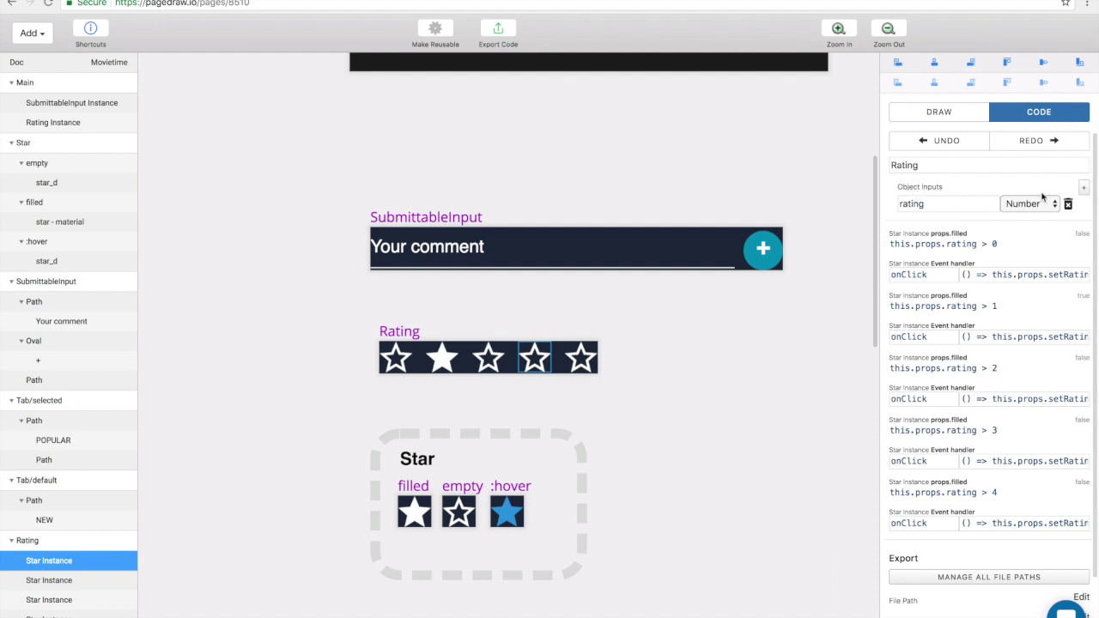
{"action": "left_click", "coordinate": [1084, 187]}
{"action": "double_click", "coordinate": [917, 204]}
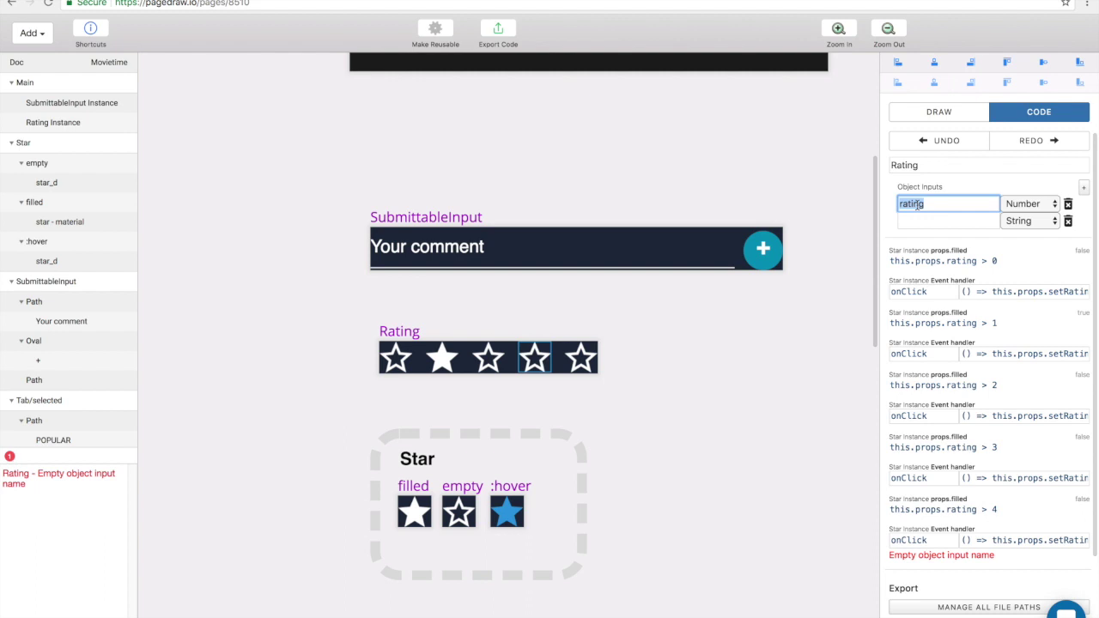
{"action": "left_click", "coordinate": [920, 220]}
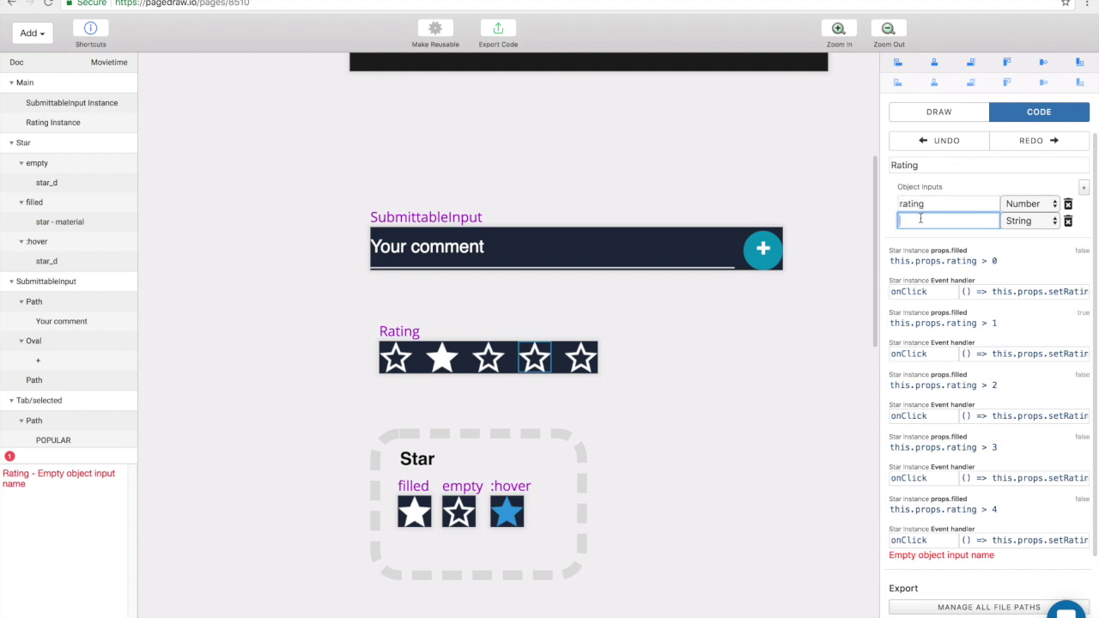
{"action": "type", "text": "setRating"}
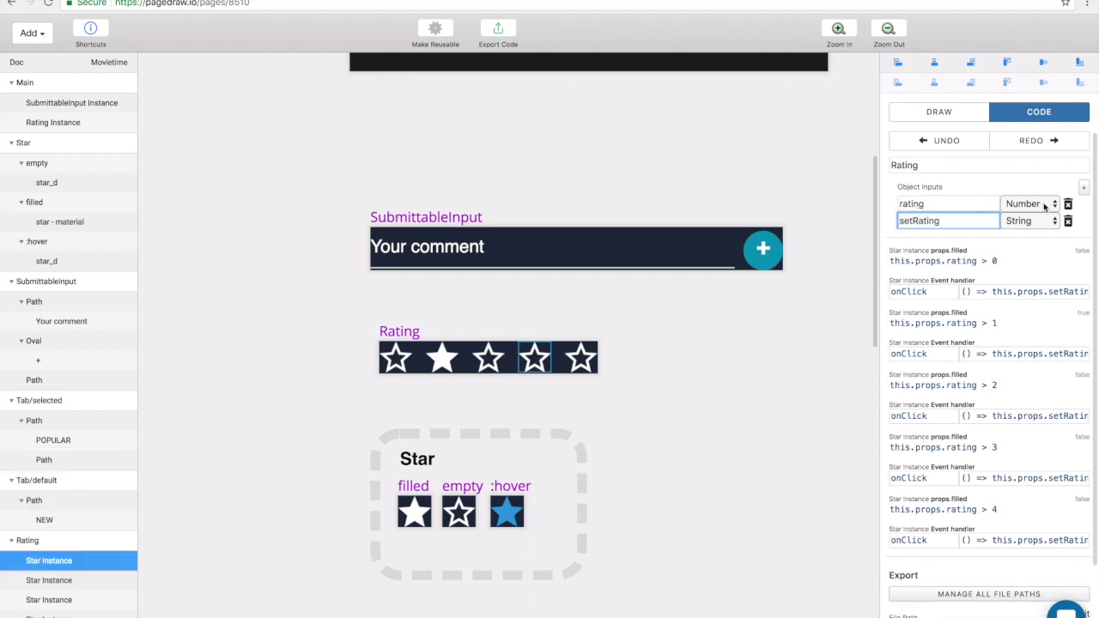
{"action": "left_click", "coordinate": [1035, 221]}
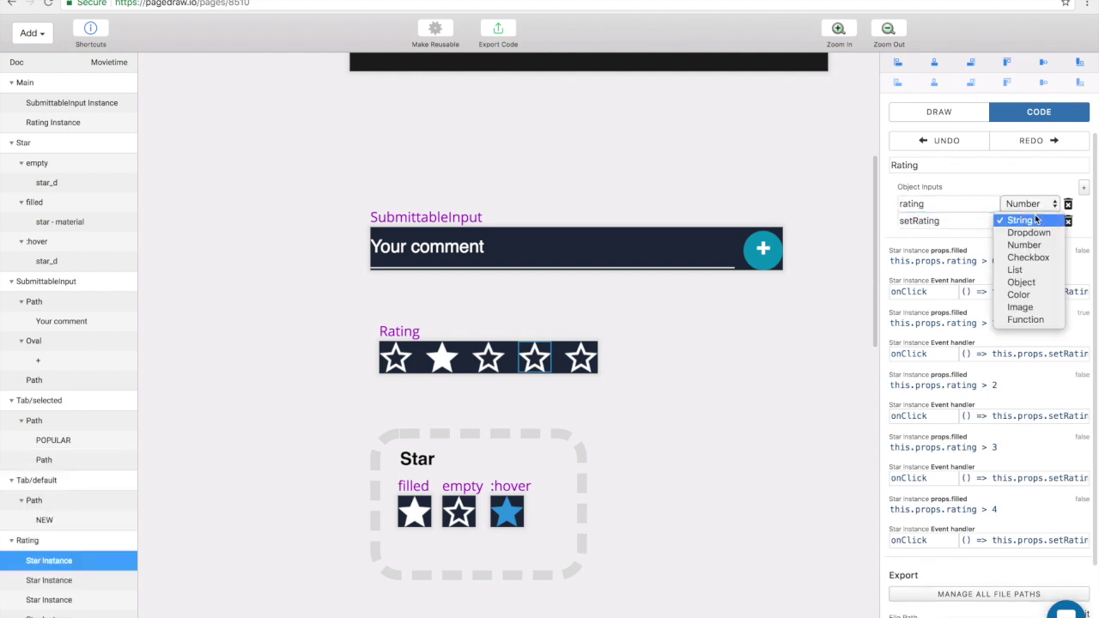
{"action": "left_click", "coordinate": [1025, 320]}
- Set the setRating prop of the Rating instance inside Main to this.props.setRating
{"action": "scroll", "coordinate": [591, 350], "scroll_direction": "down", "scroll_amount": 3}
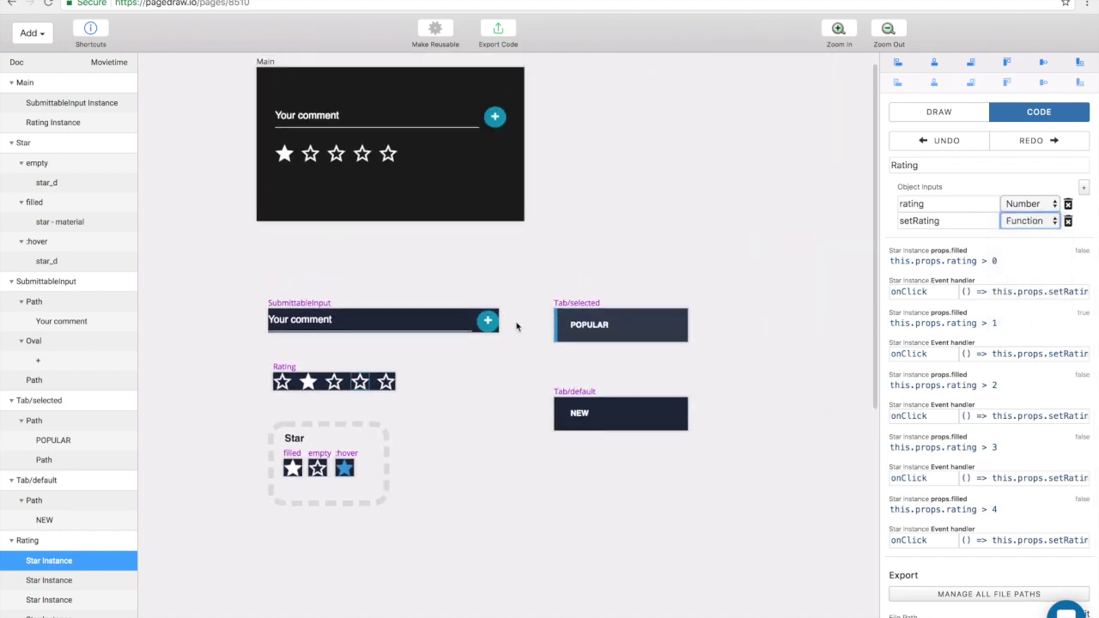
{"action": "left_click", "coordinate": [337, 173]}
{"action": "left_click_drag", "start_coordinate": [326, 177], "coordinate": [321, 171]}
{"action": "left_click", "coordinate": [968, 227]}
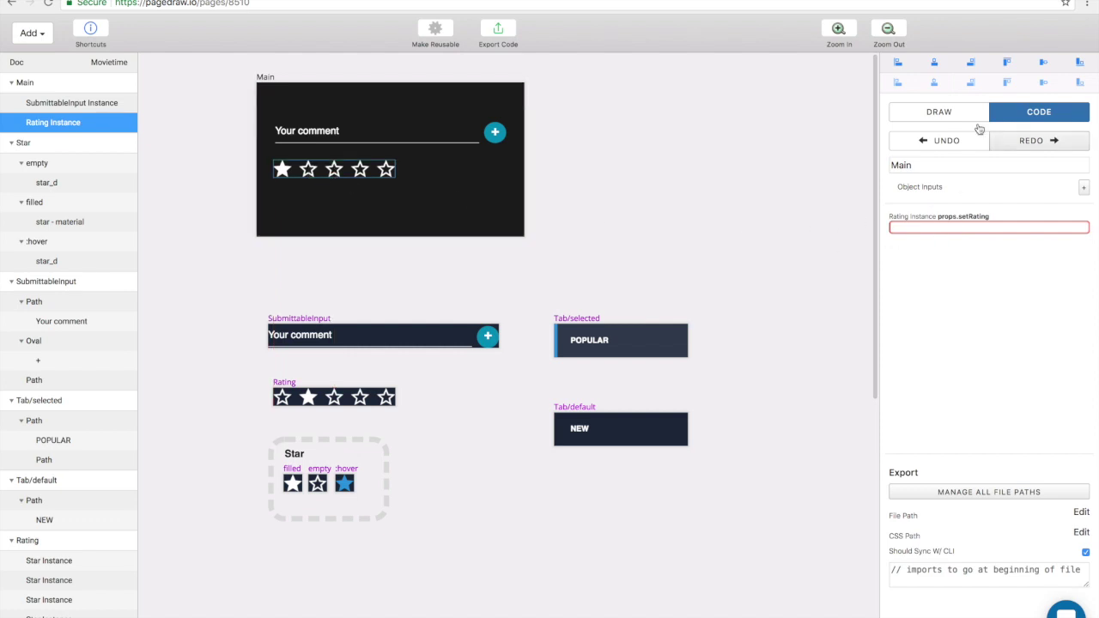
{"action": "left_click", "coordinate": [940, 112]}
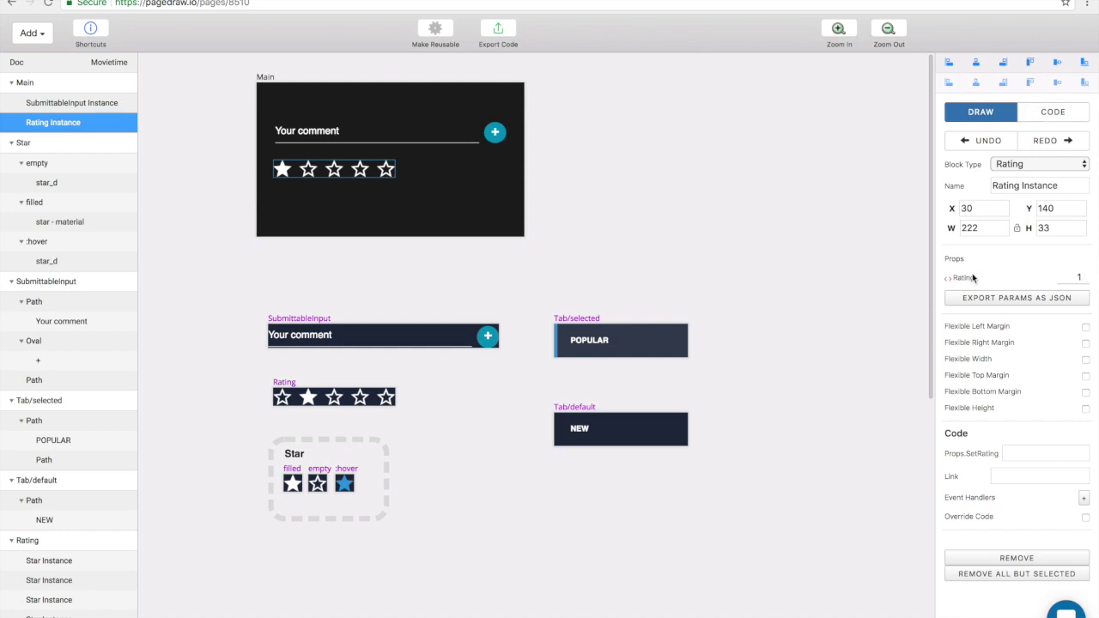
{"action": "left_click", "coordinate": [1053, 112]}
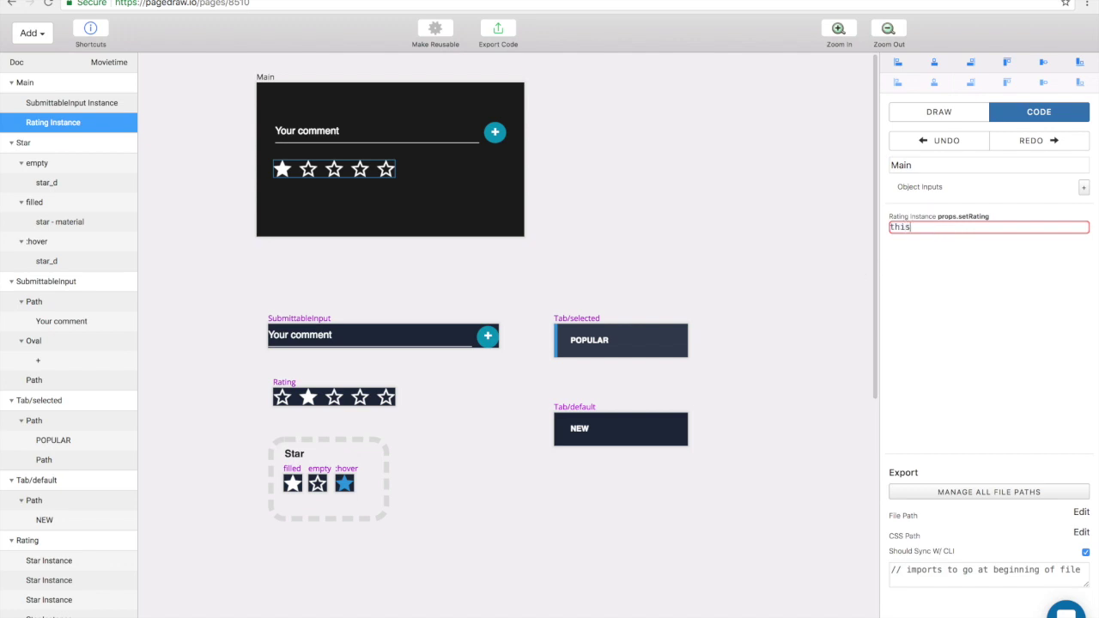
{"action": "type", "text": "setRating"}
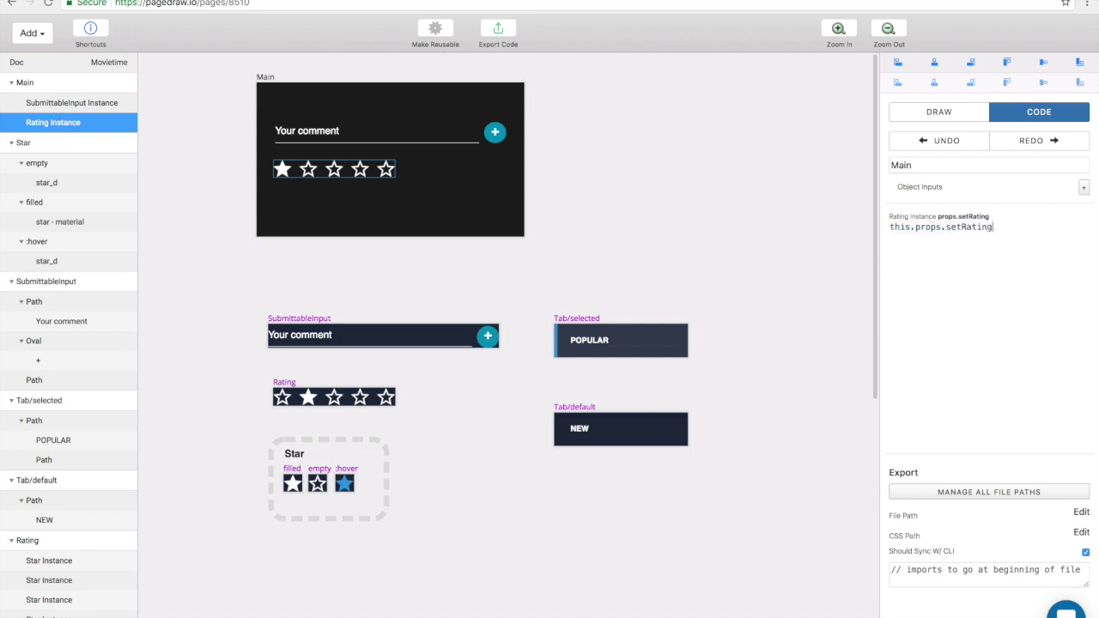
- Add an object input named setRating with type Function to the Main component
{"action": "left_click", "coordinate": [1084, 187]}
{"action": "type", "text": "se"}
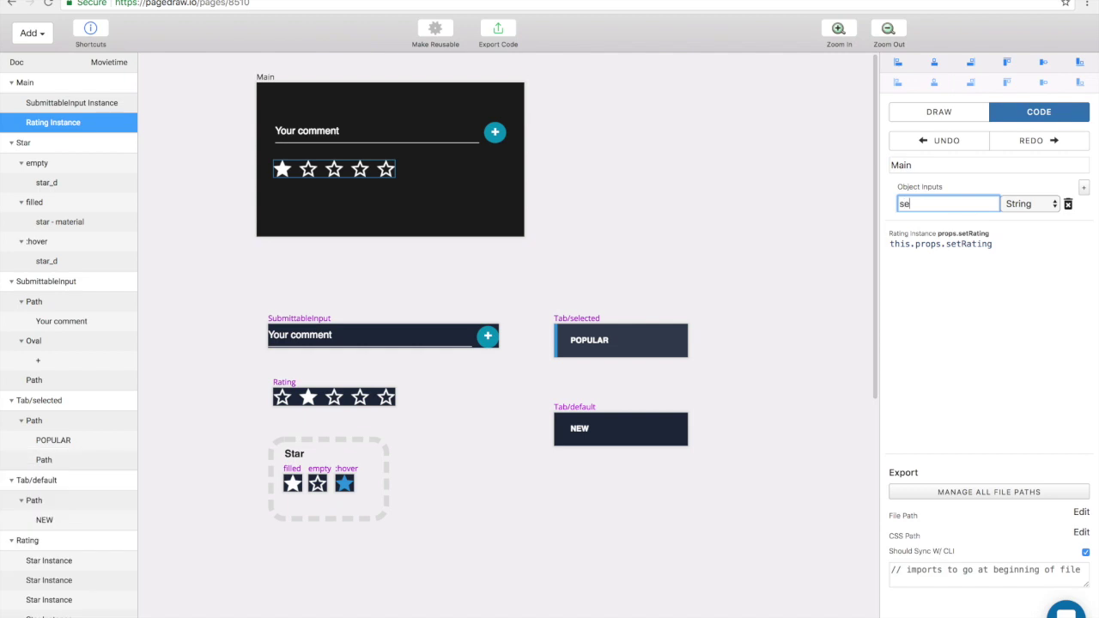
{"action": "left_click", "coordinate": [1015, 204]}
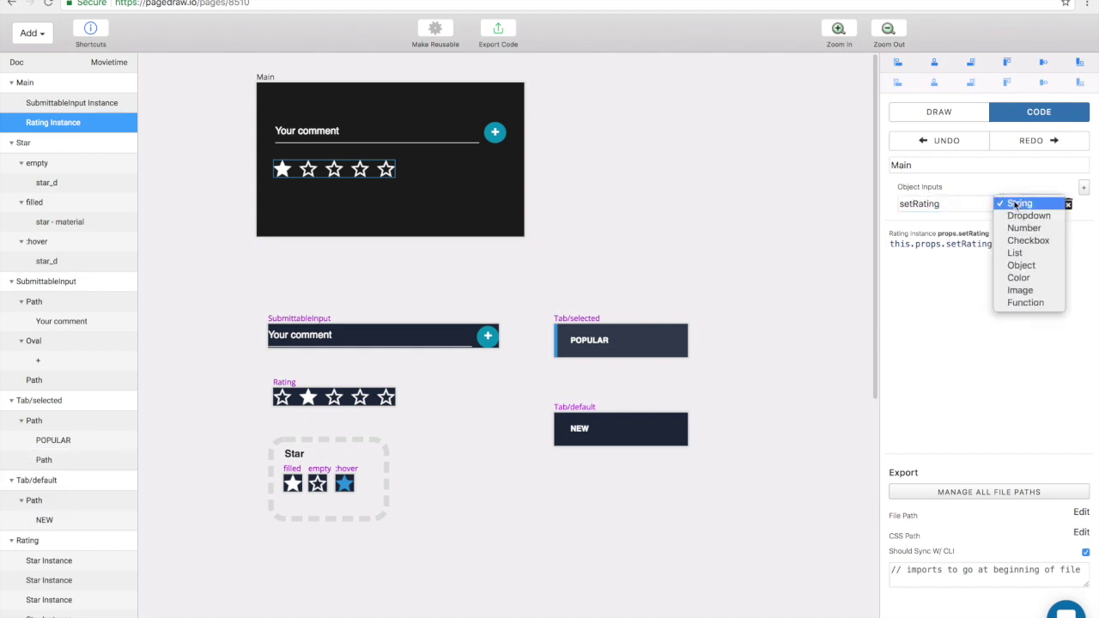
{"action": "left_click", "coordinate": [1030, 302]}
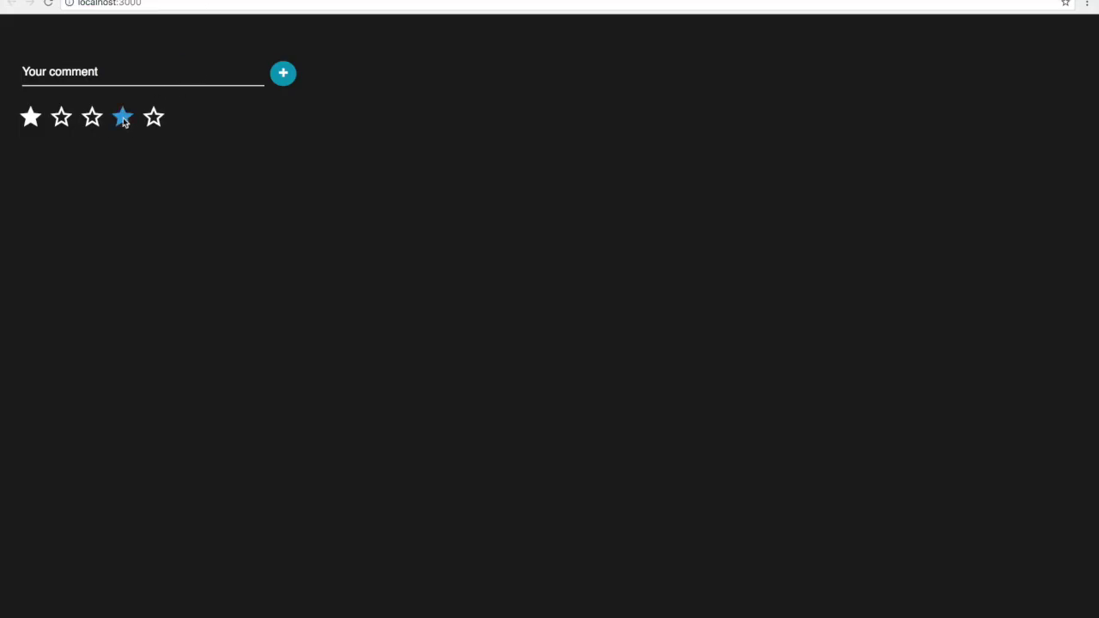
- Test the fourth star in the running app at localhost:3000 and reload the page
{"action": "left_click", "coordinate": [124, 120]}
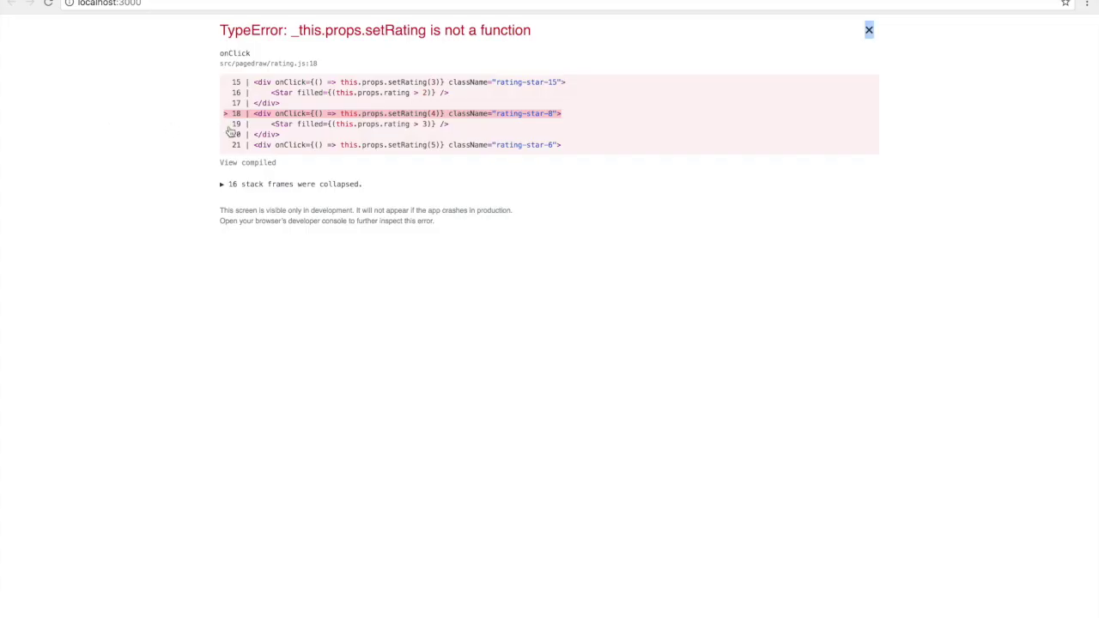
{"action": "left_click", "coordinate": [157, 4]}
{"action": "key", "text": "Return"}
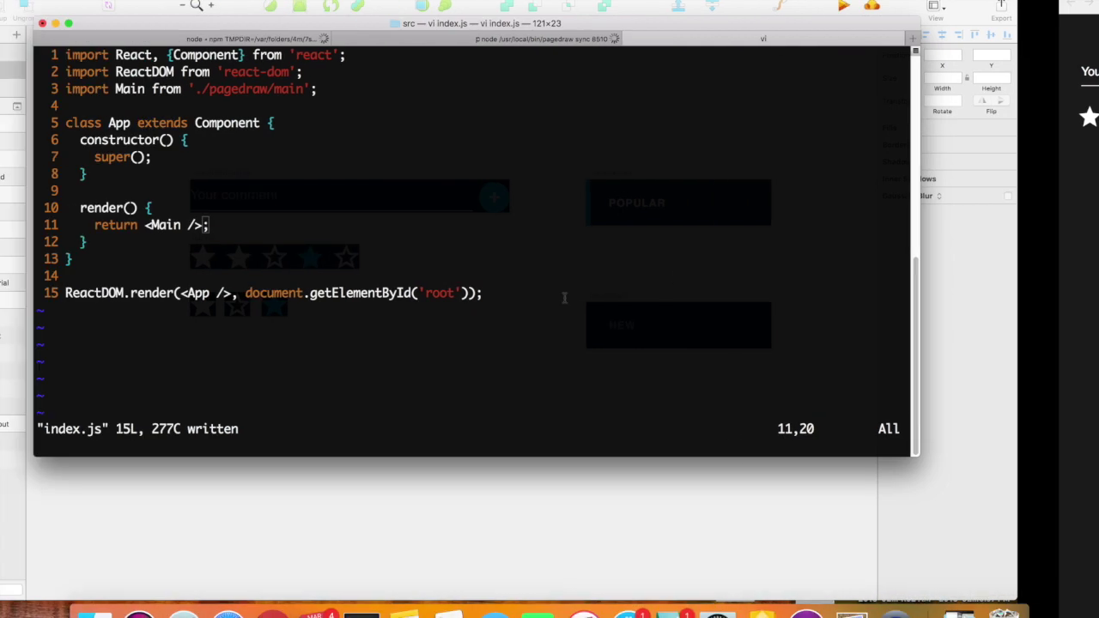
- Switch to index.js in the terminal's vi editor and add a setRating={} prop to the returned Main element
{"action": "key", "text": "k"}
{"action": "key", "text": "j"}
{"action": "key", "text": "h"}
{"action": "key", "text": "h"}
{"action": "key", "text": "h"}
{"action": "type", "text": "in setRating={}"}
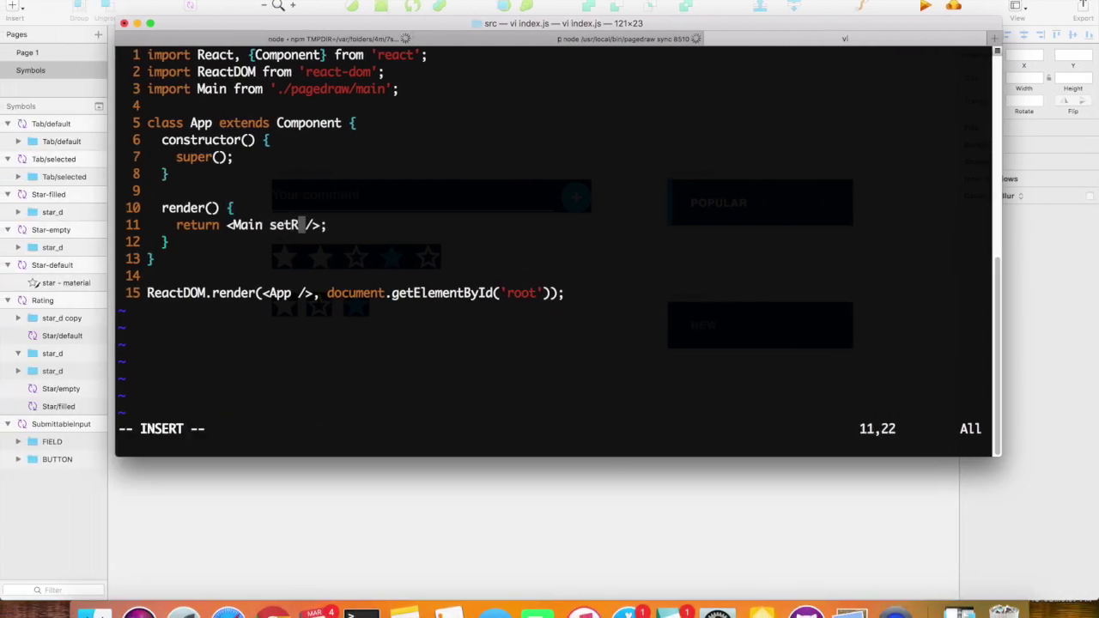
{"action": "key", "text": "Left"}
{"action": "key", "text": "Left"}
{"action": "key", "text": "Right"}
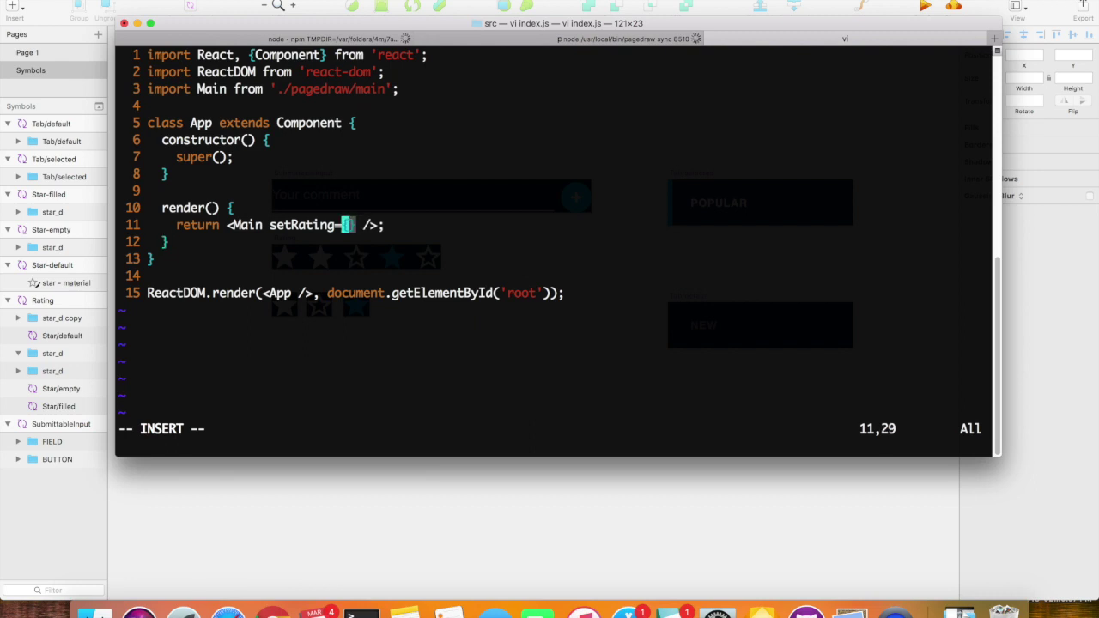
- Fill the setRating prop with the arrow function (i) => this.setState()
{"action": "type", "text": "()"}
{"action": "key", "text": "Left"}
{"action": "type", "text": "i"}
{"action": "key", "text": "Right"}
{"action": "type", "text": "=< {"}
{"action": "key", "text": "BackSpace"}
{"action": "key", "text": "BackSpace"}
{"action": "key", "text": "BackSpace"}
{"action": "type", "text": "> this.setState()"}
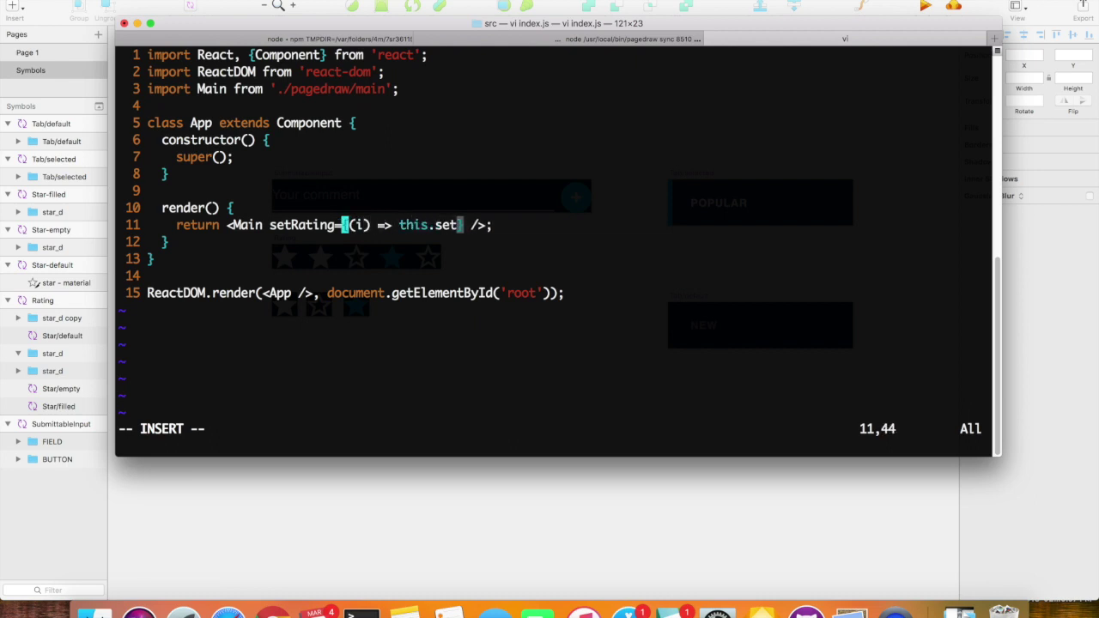
- Pass the object {rating: i} to the setState call and save index.js
{"action": "key", "text": "Left"}
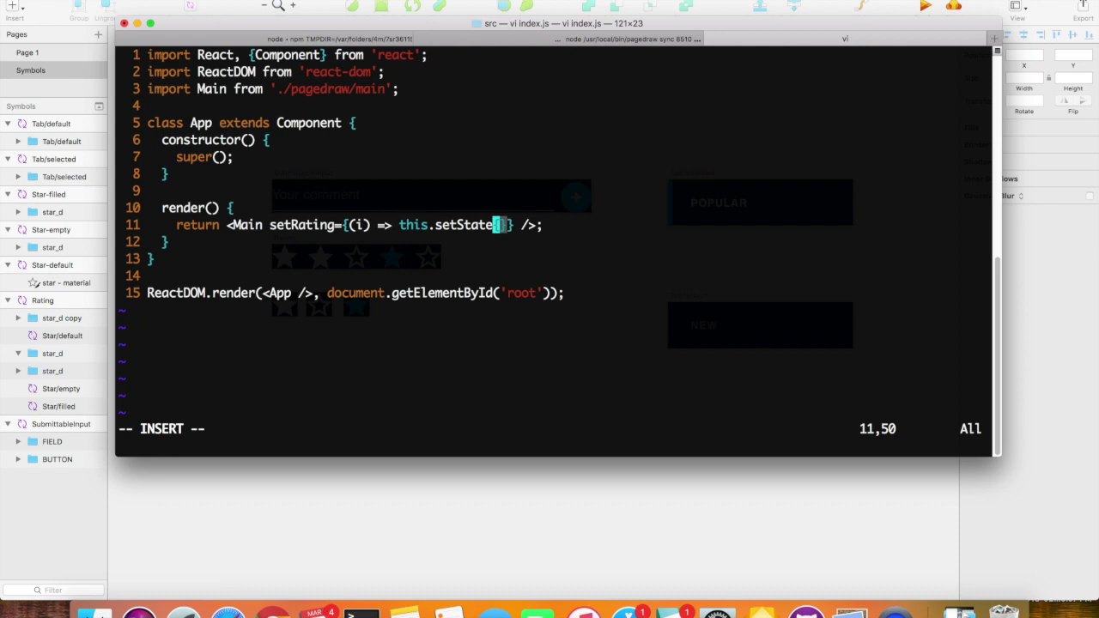
{"action": "type", "text": "{}"}
{"action": "key", "text": "Left"}
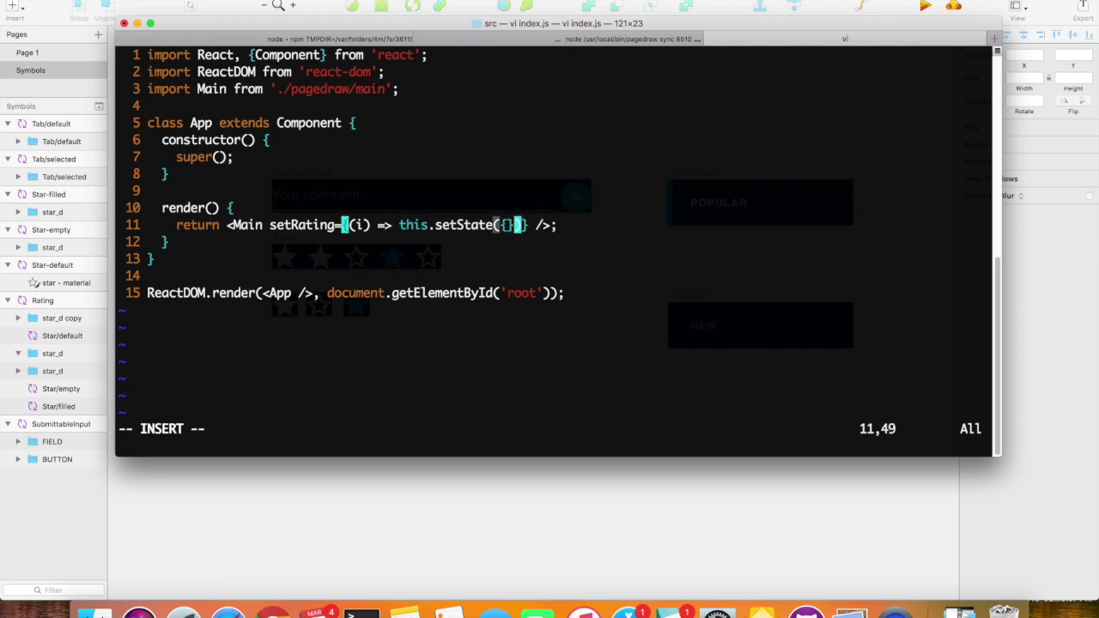
{"action": "type", "text": "rating: i"}
{"action": "key", "text": "Escape"}
{"action": "type", "text": ":w"}
{"action": "key", "text": "Return"}
- Add an empty this.state = { }; object below super() in the App constructor
{"action": "key", "text": "l"}
{"action": "key", "text": "l"}
{"action": "key", "text": "l"}
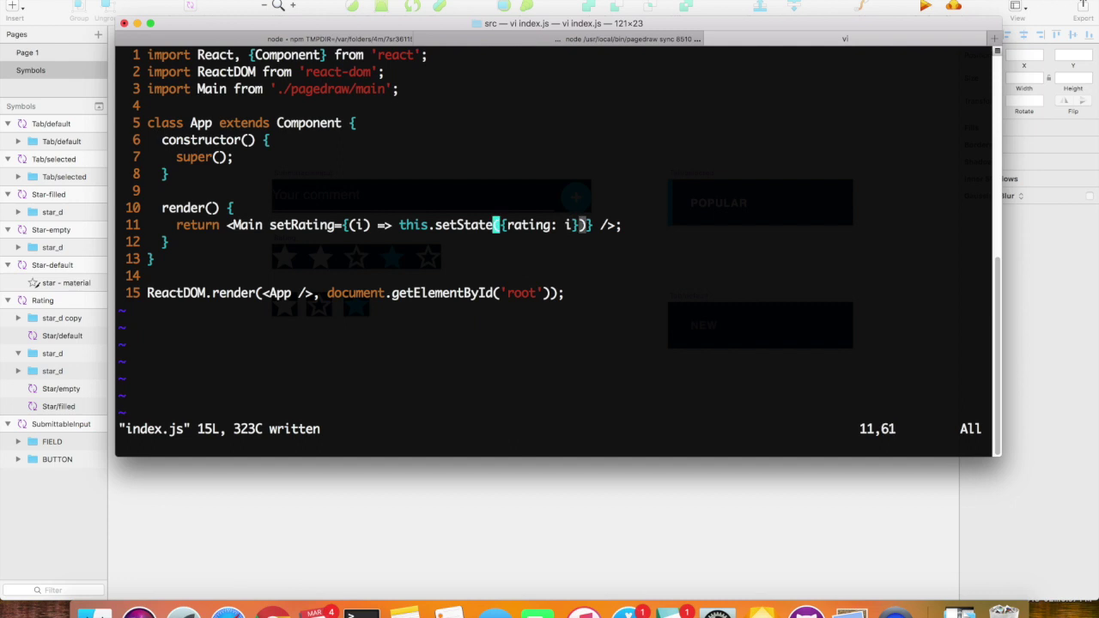
{"action": "key", "text": "h"}
{"action": "key", "text": "h"}
{"action": "key", "text": "h"}
{"action": "key", "text": "h"}
{"action": "key", "text": "h"}
{"action": "key", "text": "h"}
{"action": "key", "text": "h"}
{"action": "key", "text": "h"}
{"action": "key", "text": "h"}
{"action": "key", "text": "h"}
{"action": "key", "text": "h"}
{"action": "key", "text": "braceleft"}
{"action": "key", "text": "k"}
{"action": "key", "text": "k"}
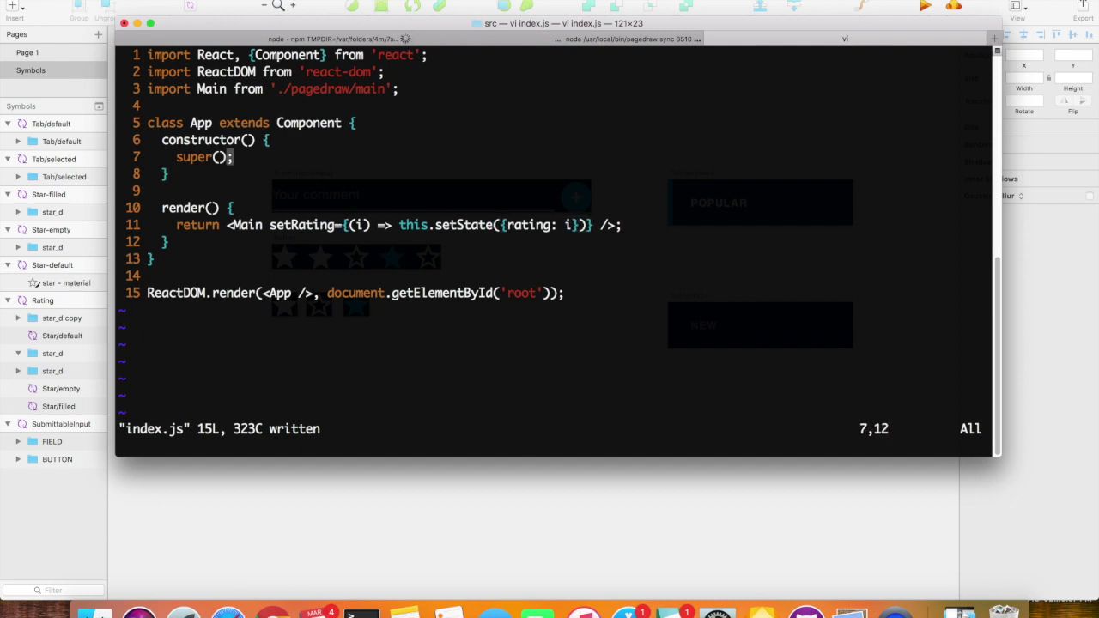
{"action": "type", "text": "oth"}
{"action": "key", "text": "BackSpace"}
{"action": "key", "text": "BackSpace"}
{"action": "type", "text": "this.state = {"}
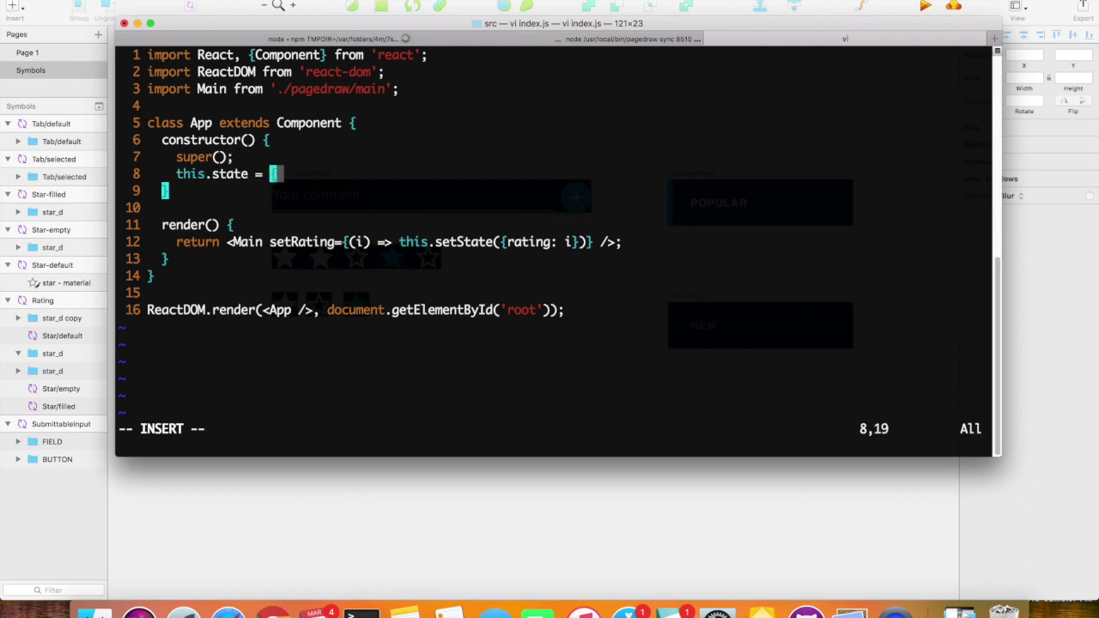
{"action": "key", "text": "Return"}
{"action": "type", "text": "};"}
- Add the entry rating: 0 to the state object and save index.js
{"action": "key", "text": "Escape"}
{"action": "type", "text": "Orating: "}
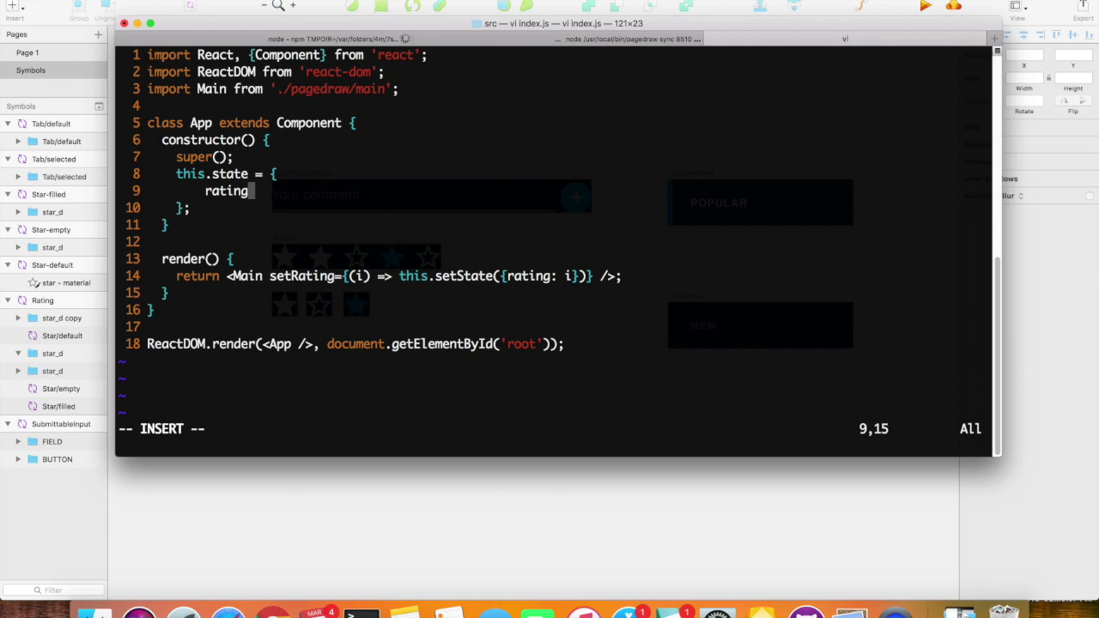
{"action": "type", "text": "0;"}
{"action": "key", "text": "Escape"}
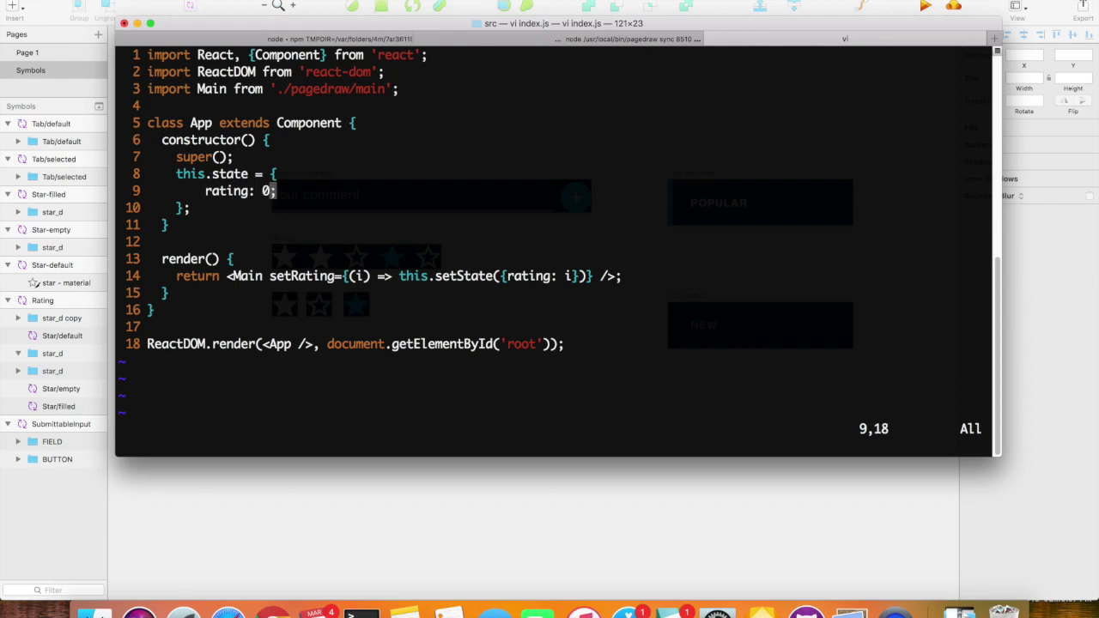
{"action": "type", "text": ":w"}
{"action": "key", "text": "Return"}
- Check the stars in the running app and review the state object in the App constructor of index.js
{"action": "key", "text": "ctrl+Right"}
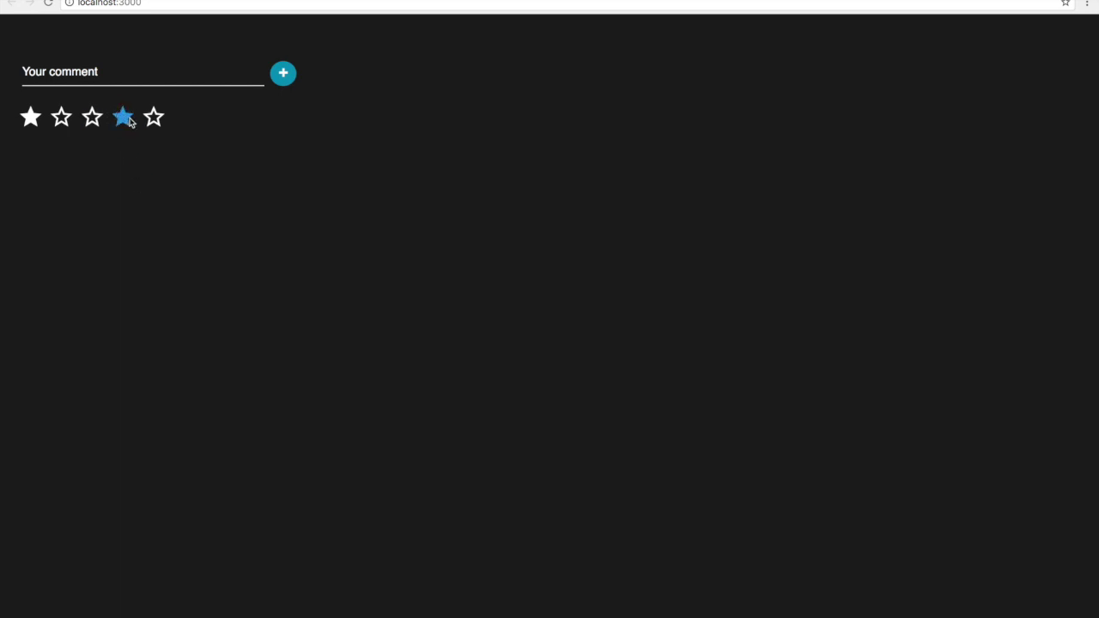
{"action": "key", "text": "ctrl+Left"}
{"action": "left_click", "coordinate": [414, 276]}
{"action": "key", "text": "b"}
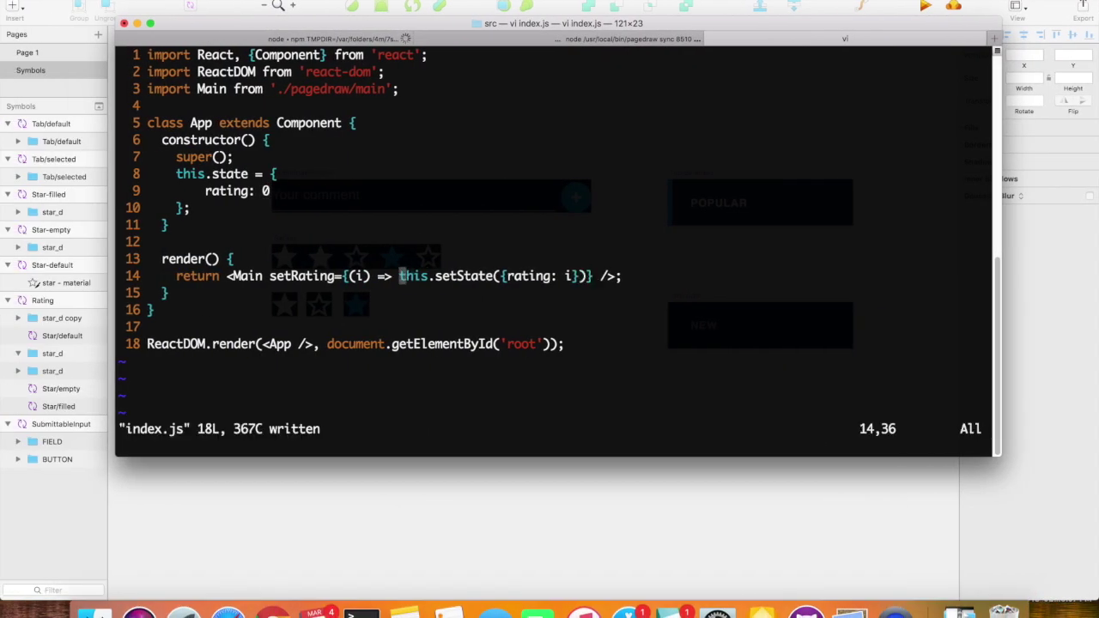
{"action": "key", "text": "k"}
{"action": "key", "text": "k"}
{"action": "key", "text": "k"}
{"action": "key", "text": "k"}
{"action": "key", "text": "k"}
{"action": "key", "text": "k"}
{"action": "key", "text": "k"}
{"action": "key", "text": "j"}
{"action": "key", "text": "shift+v"}
{"action": "key", "text": "j"}
{"action": "key", "text": "j"}
{"action": "key", "text": "Escape"}
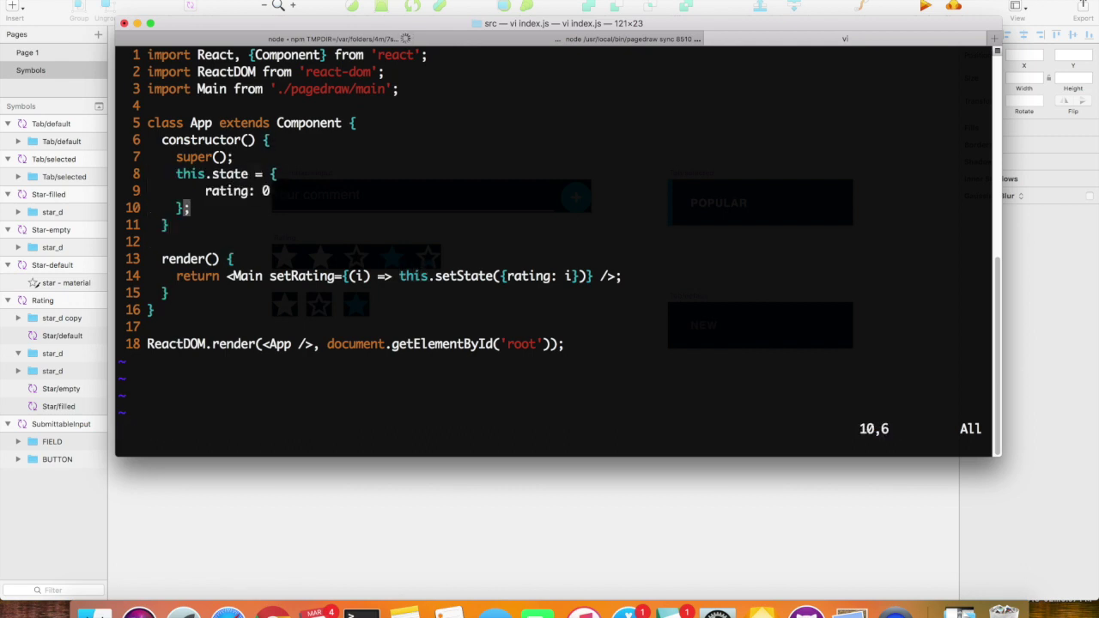
- Add the prop rating={this.state.rating} before setRating on the Main element in render and save index.js
{"action": "key", "text": "j"}
{"action": "key", "text": "j"}
{"action": "key", "text": "j"}
{"action": "key", "text": "j"}
{"action": "key", "text": "h"}
{"action": "key", "text": "h"}
{"action": "key", "text": "h"}
{"action": "key", "text": "h"}
{"action": "key", "text": "l"}
{"action": "key", "text": "l"}
{"action": "key", "text": "l"}
{"action": "key", "text": "l"}
{"action": "key", "text": "l"}
{"action": "key", "text": "l"}
{"action": "key", "text": "l"}
{"action": "key", "text": "l"}
{"action": "key", "text": "l"}
{"action": "key", "text": "l"}
{"action": "key", "text": "l"}
{"action": "key", "text": "l"}
{"action": "key", "text": "l"}
{"action": "key", "text": "l"}
{"action": "type", "text": "ain rating={this.sa"}
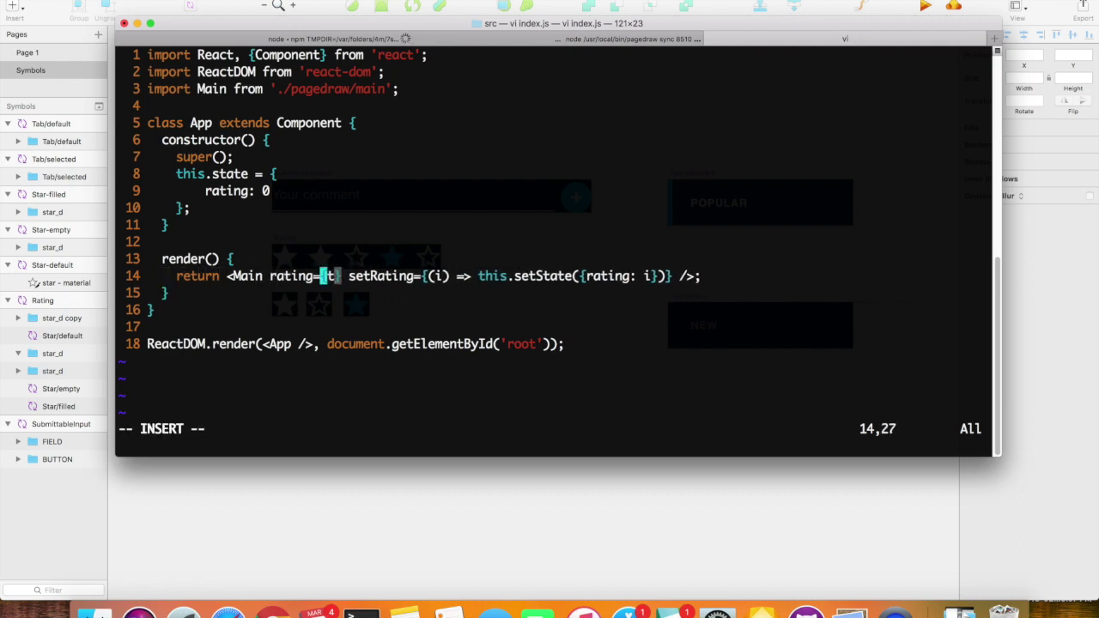
{"action": "key", "text": "BackSpace"}
{"action": "type", "text": "tate.rating"}
{"action": "key", "text": "Escape"}
{"action": "type", "text": ":w"}
{"action": "key", "text": "Return"}
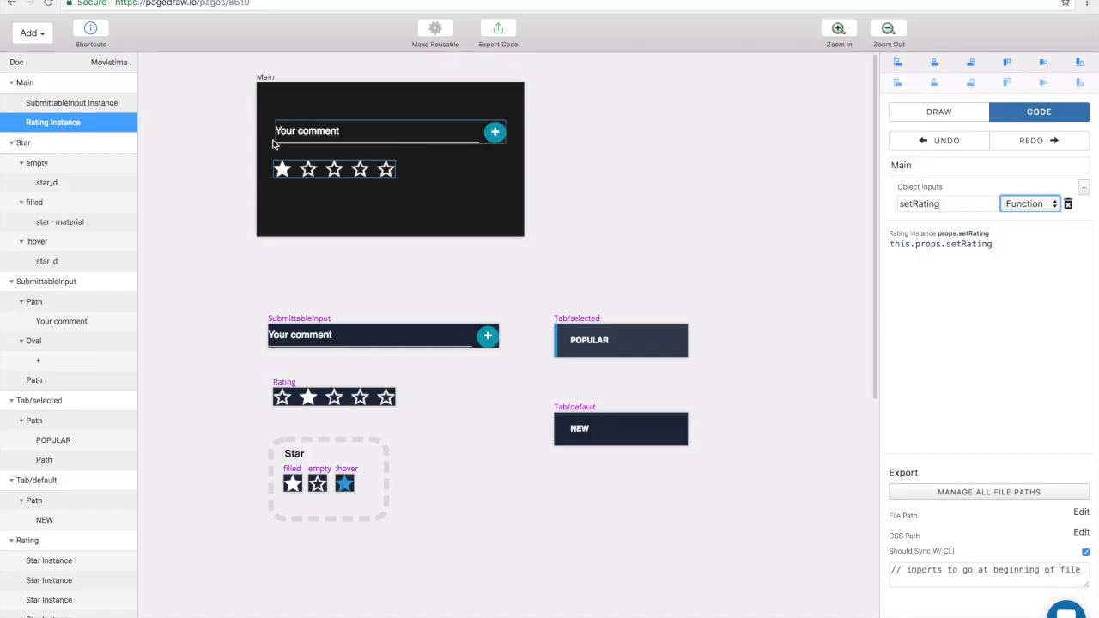
- Back in Pagedraw, make the Rating instance's rating prop in Main dynamic and set its code to this.props.rating
{"action": "left_click", "coordinate": [270, 95]}
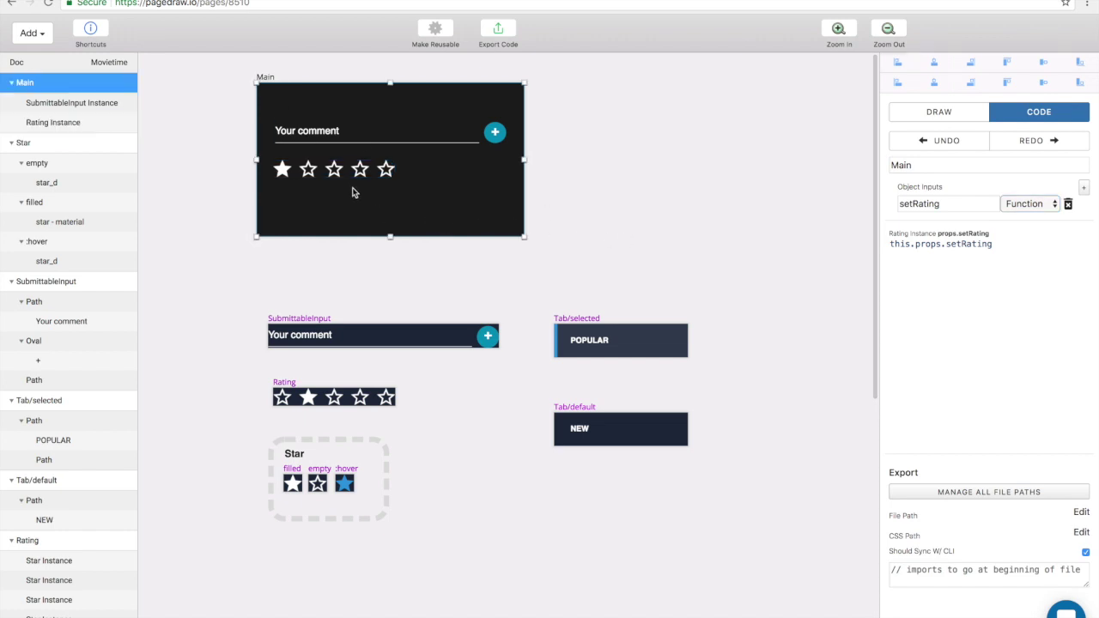
{"action": "left_click", "coordinate": [893, 112]}
{"action": "left_click", "coordinate": [333, 168]}
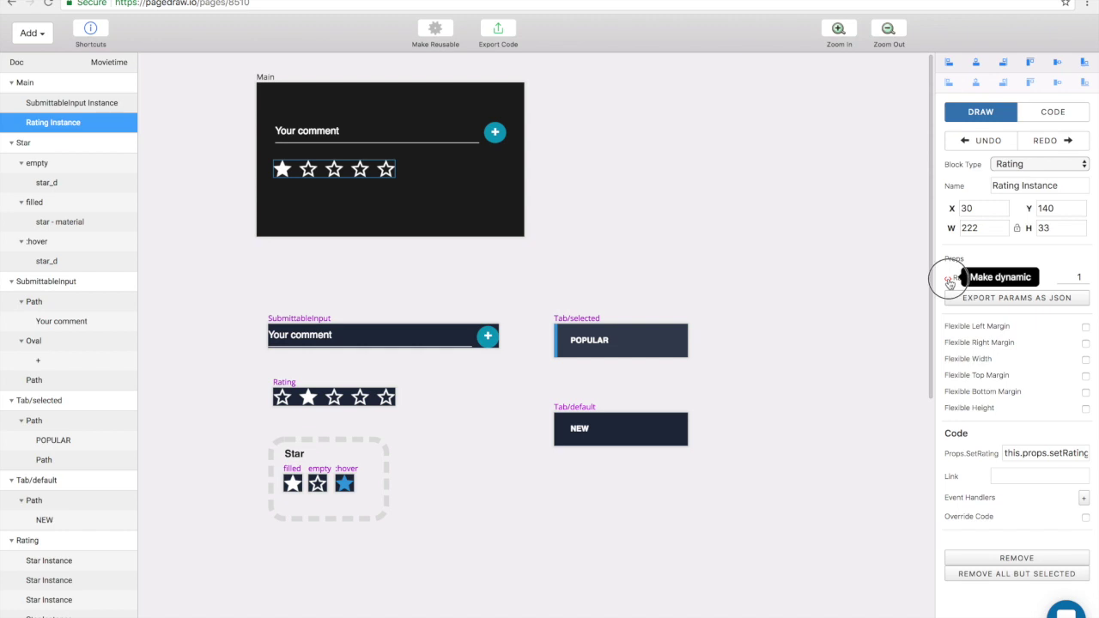
{"action": "left_click", "coordinate": [949, 284]}
{"action": "left_click", "coordinate": [1053, 111]}
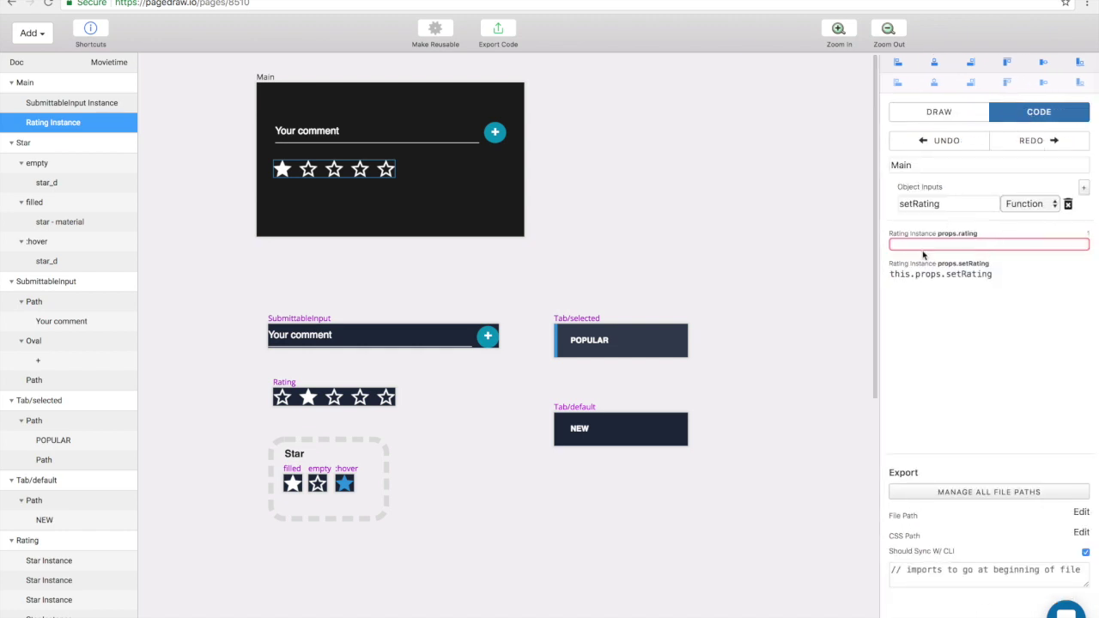
{"action": "type", "text": "this.props.rating"}
- Add an object input named rating with type Number to the Main component
{"action": "left_click", "coordinate": [1084, 189]}
{"action": "type", "text": "rating"}
{"action": "left_click", "coordinate": [1030, 221]}
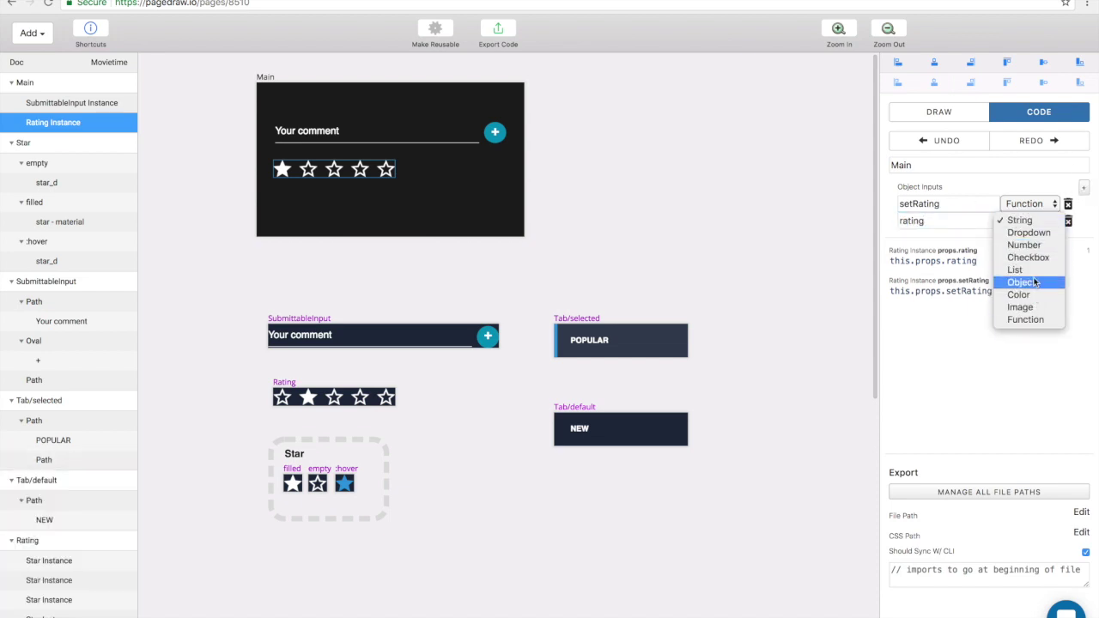
{"action": "left_click", "coordinate": [1024, 245]}
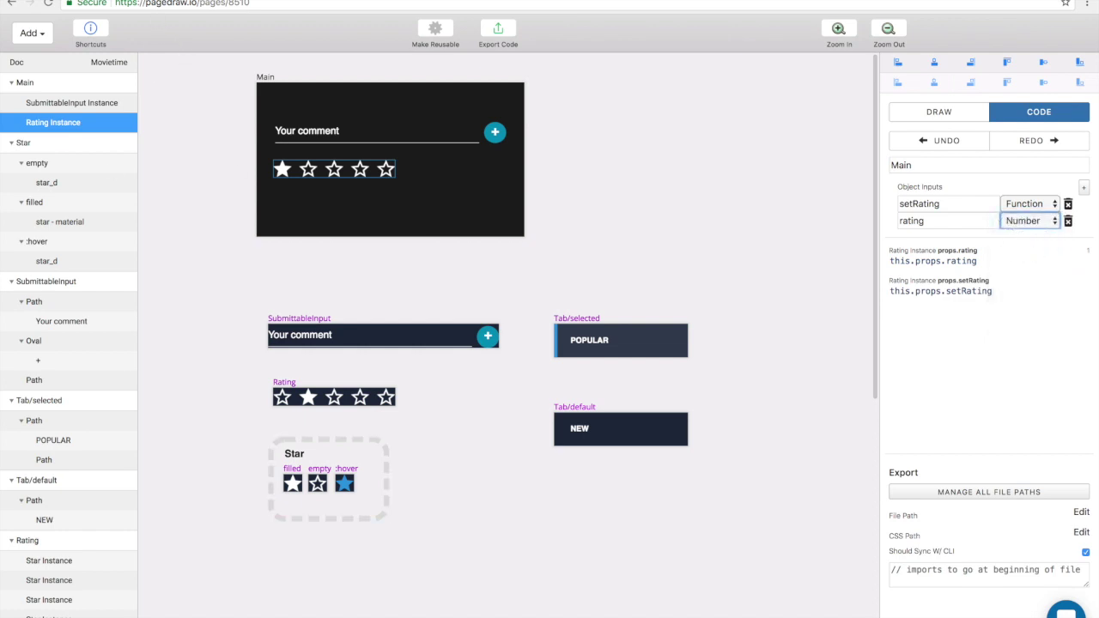
- Reload the running app at localhost:3000 and test the rating by choosing the fourth, third and first stars, ending on the fourth
{"action": "key", "text": "ctrl+Tab"}
{"action": "left_click", "coordinate": [235, 2]}
{"action": "key", "text": "Return"}
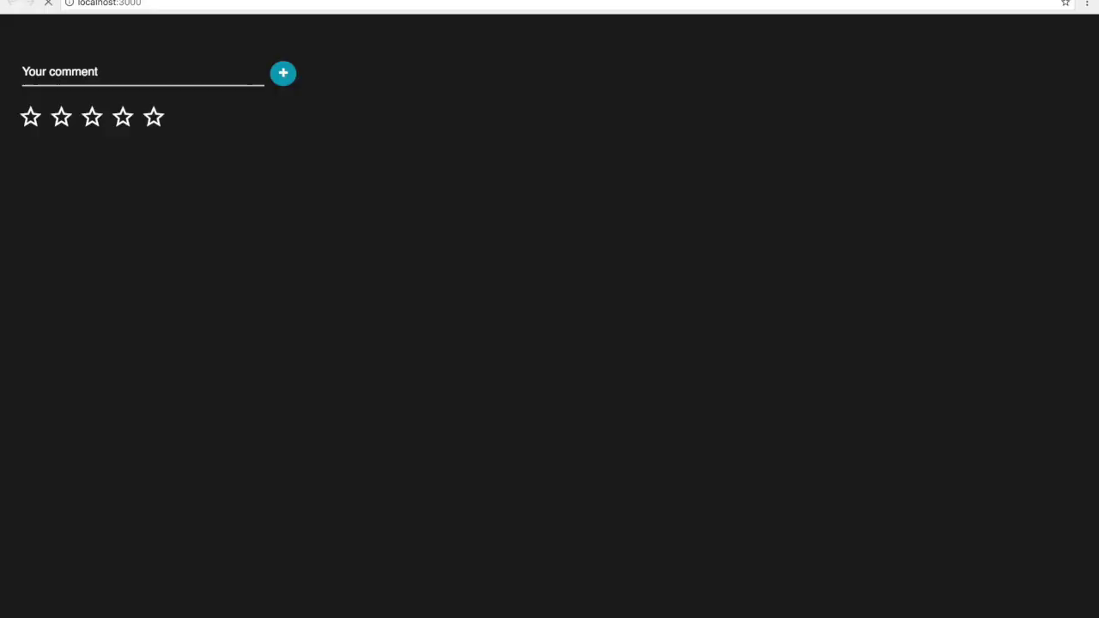
{"action": "left_click", "coordinate": [121, 122]}
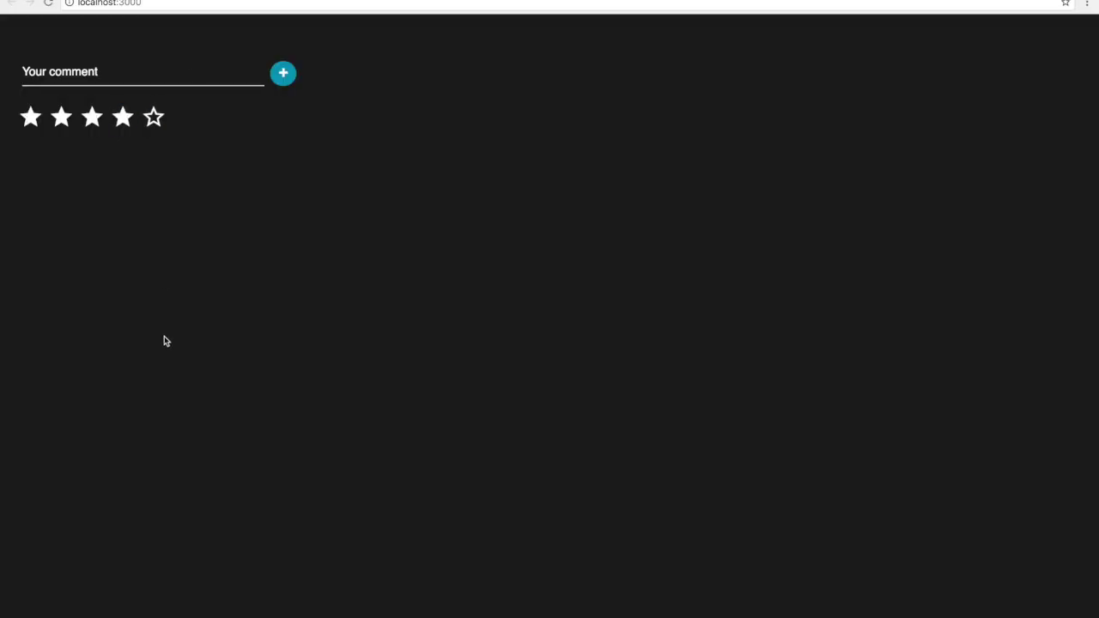
{"action": "left_click", "coordinate": [123, 117]}
{"action": "left_click", "coordinate": [90, 122]}
{"action": "left_click", "coordinate": [29, 116]}
{"action": "left_click", "coordinate": [87, 118]}
{"action": "left_click", "coordinate": [125, 119]}
- Return to Pagedraw and review the code settings of the SubmittableInput and Rating components
{"action": "left_click", "coordinate": [291, 0]}
{"action": "left_click", "coordinate": [302, 320]}
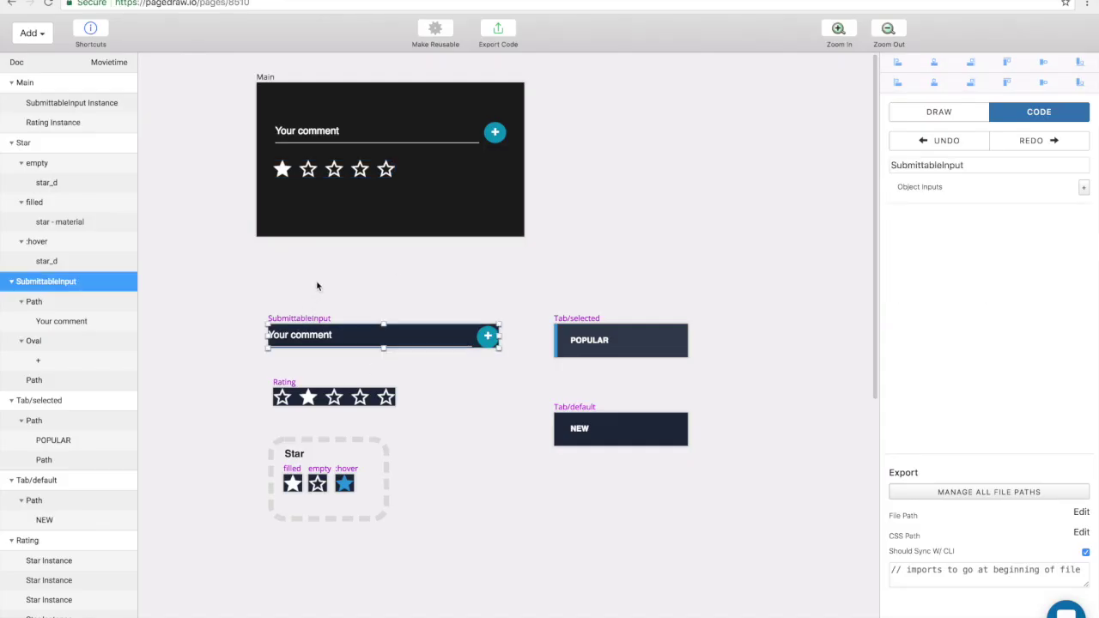
{"action": "left_click", "coordinate": [286, 382]}
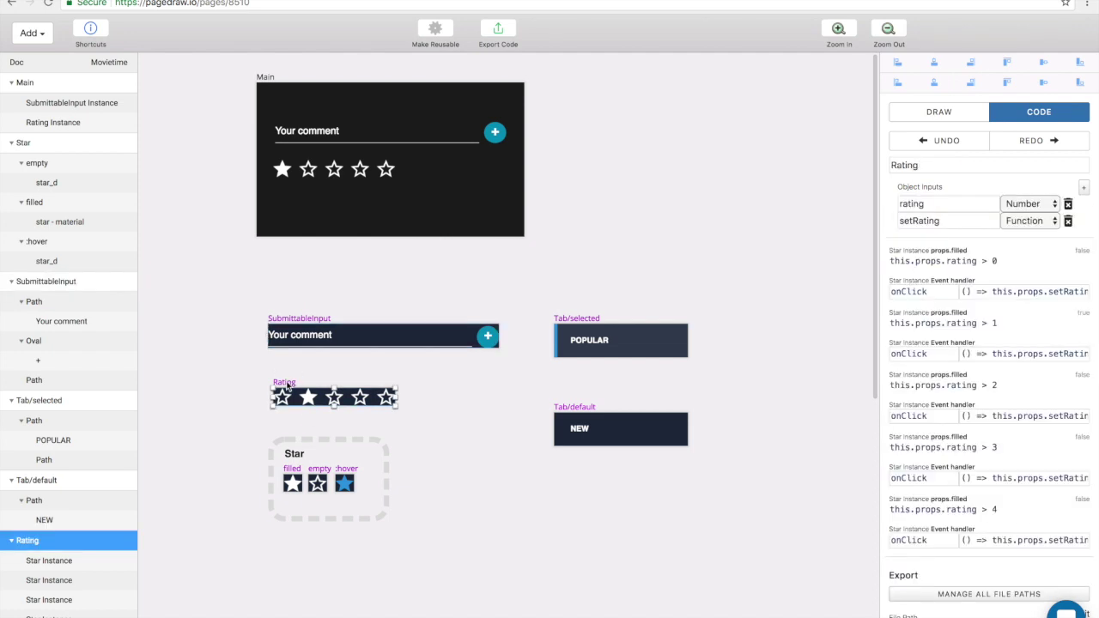
- Move the Rating instance in Main so it sits roughly centred below the comment field, and review Main's rating and setRating inputs
{"action": "left_click_drag", "start_coordinate": [309, 169], "coordinate": [350, 207]}
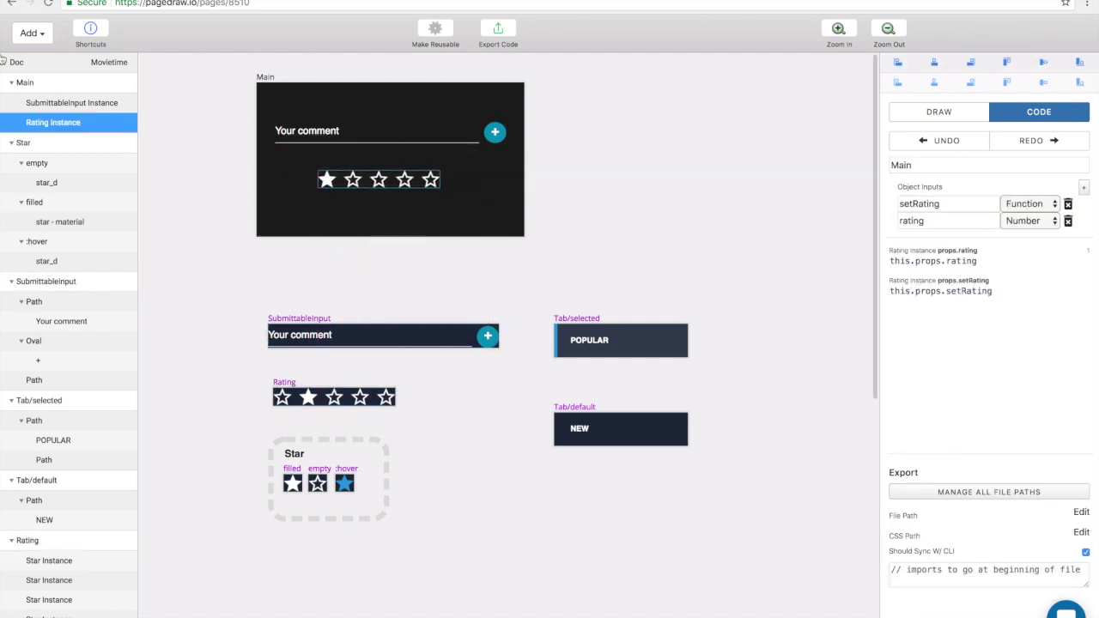
{"action": "left_click", "coordinate": [30, 33]}
{"action": "left_click", "coordinate": [30, 33]}
{"action": "left_click_drag", "start_coordinate": [356, 180], "coordinate": [346, 180]}
{"action": "left_click_drag", "start_coordinate": [929, 220], "coordinate": [898, 221]}
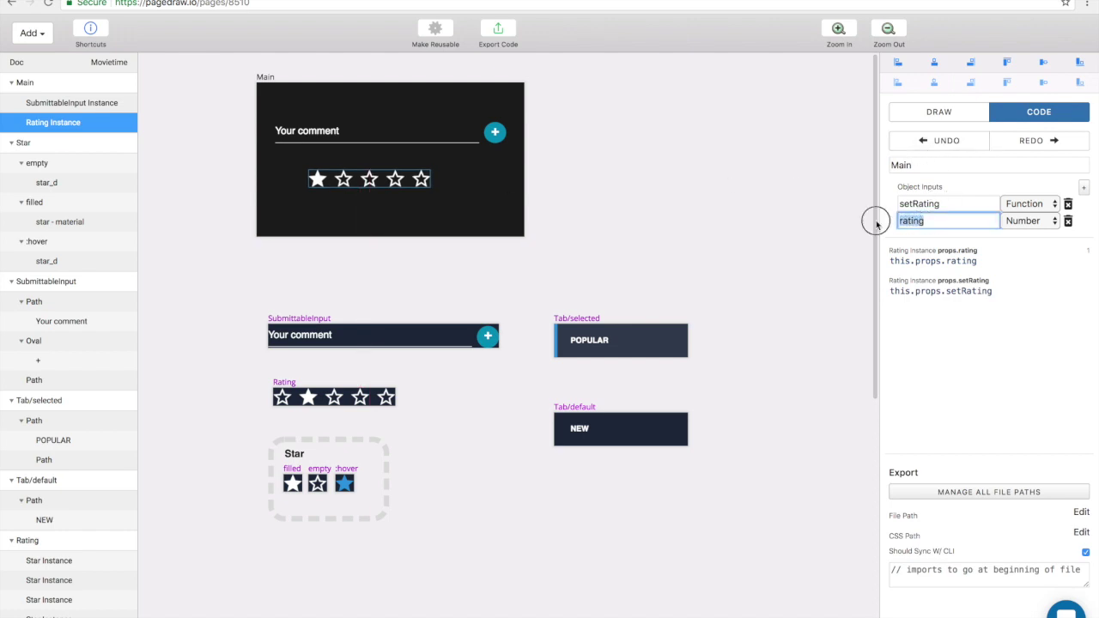
{"action": "double_click", "coordinate": [933, 198]}
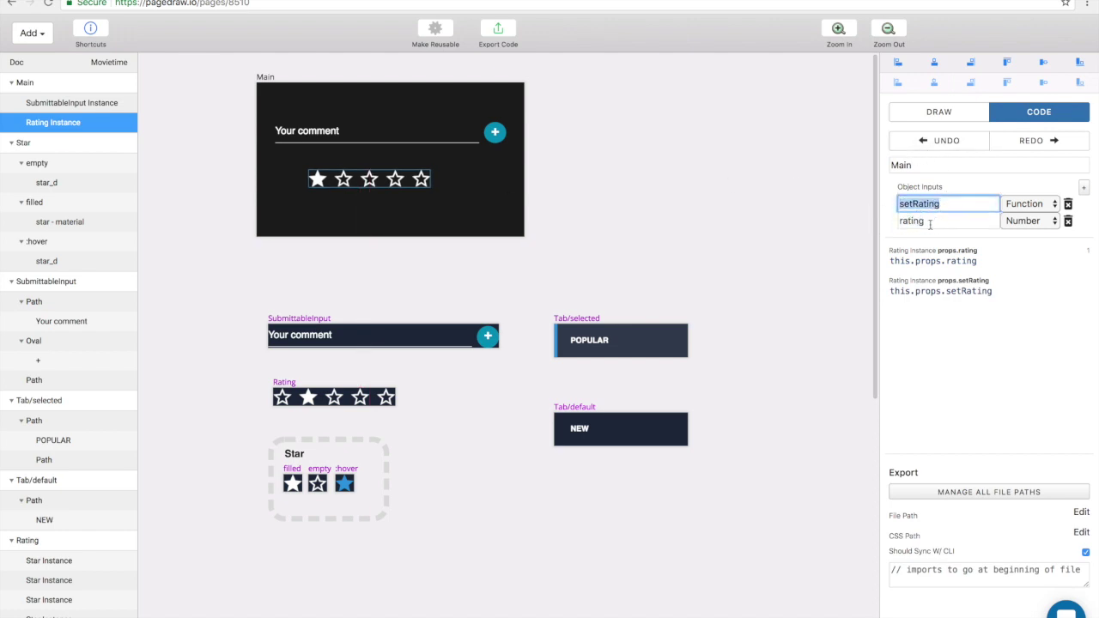